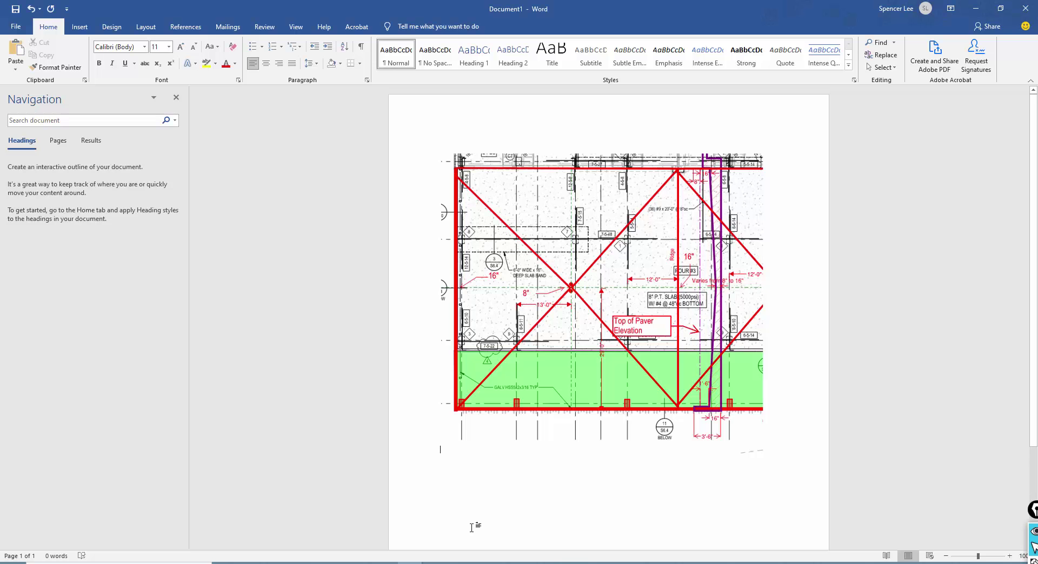
- Annotate the slab plan in blue pen with handwritten labels above and beside it and lines running out from its central low point
drag(1032, 532, 953, 251)
click(949, 279)
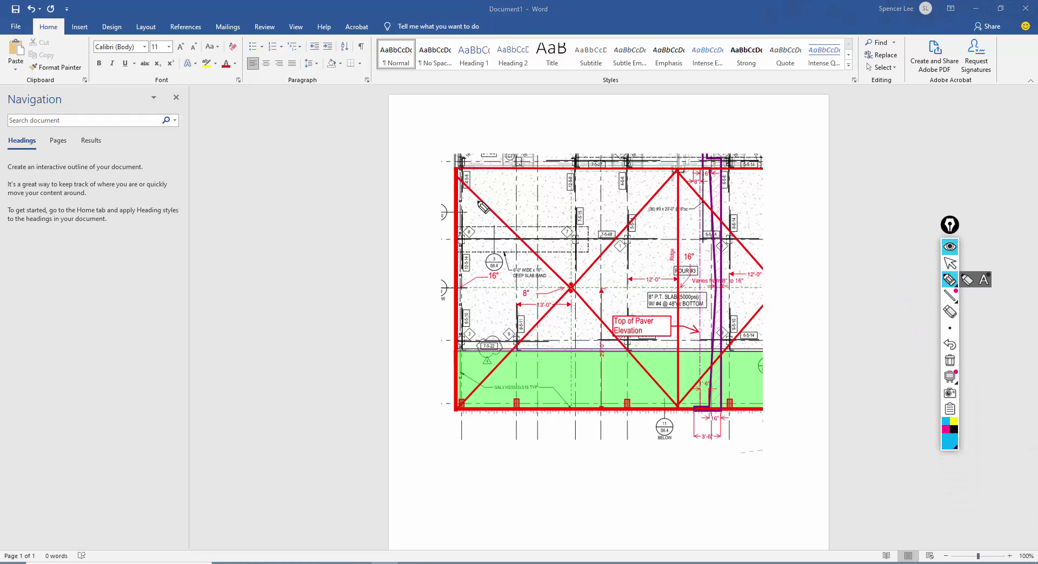
drag(564, 143, 565, 138)
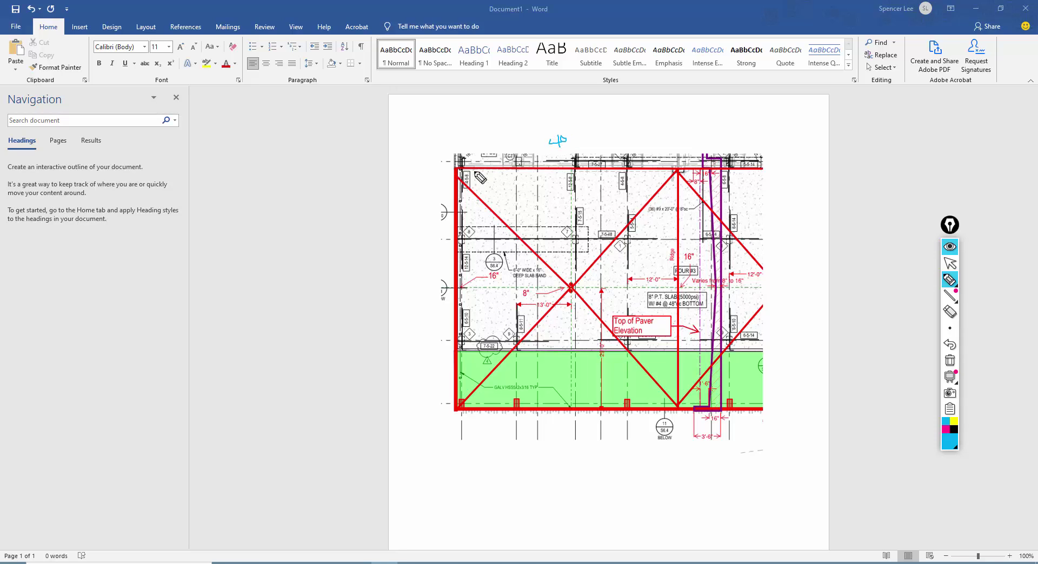
drag(426, 281, 431, 288)
mouse_move(569, 285)
mouse_down()
mouse_move(479, 283)
mouse_move(468, 294)
mouse_up()
drag(572, 286, 573, 238)
- Mark a section line on the plan and sketch the tapered slab section above it in blue, labelling the thin end 8"
drag(582, 153, 584, 280)
mouse_move(590, 140)
mouse_down()
mouse_move(811, 111)
mouse_move(800, 155)
mouse_move(598, 161)
mouse_move(595, 123)
mouse_up()
drag(598, 120, 598, 122)
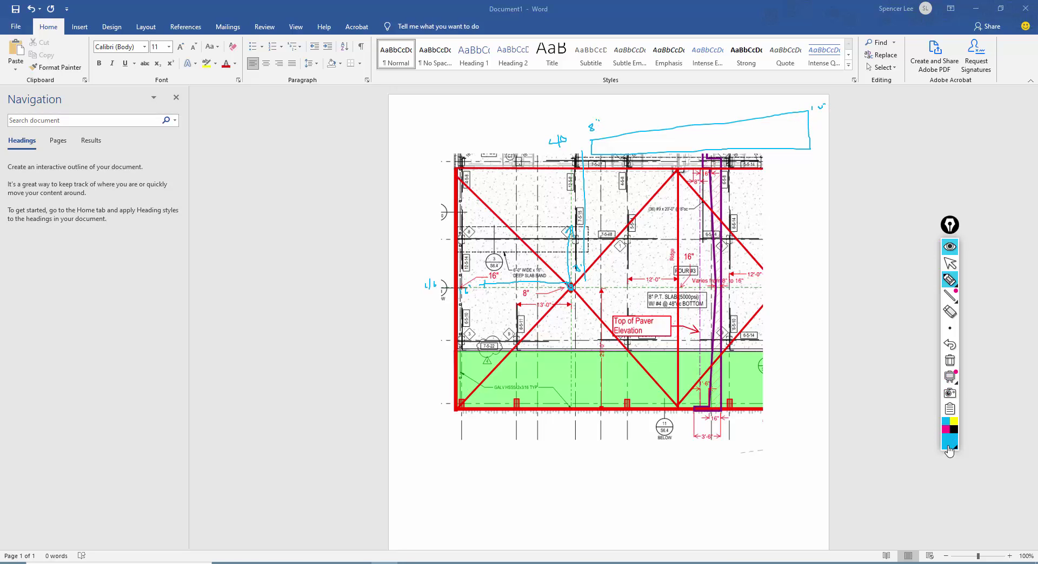
- Sketch a magenta stepped profile over the sloped top of the slab section and mark its individual steps
click(946, 430)
drag(595, 140, 811, 113)
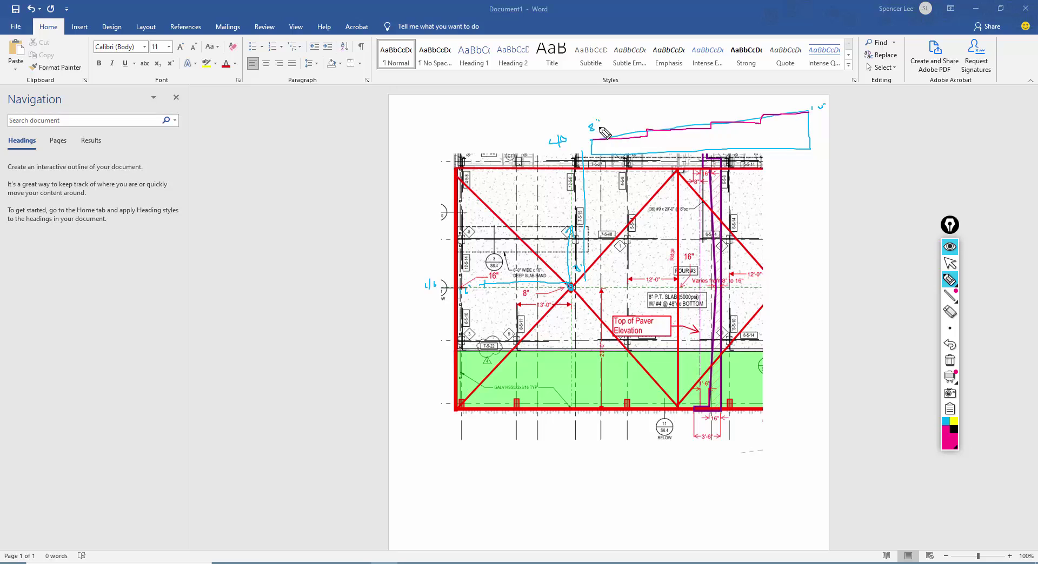
drag(617, 128, 628, 124)
click(684, 120)
click(687, 120)
drag(789, 113, 789, 138)
- Draw magenta step lines across the upper and right-hand triangles of the slab plan, parallel to the outer edges
drag(545, 264, 600, 259)
drag(516, 234, 622, 228)
drag(498, 210, 627, 208)
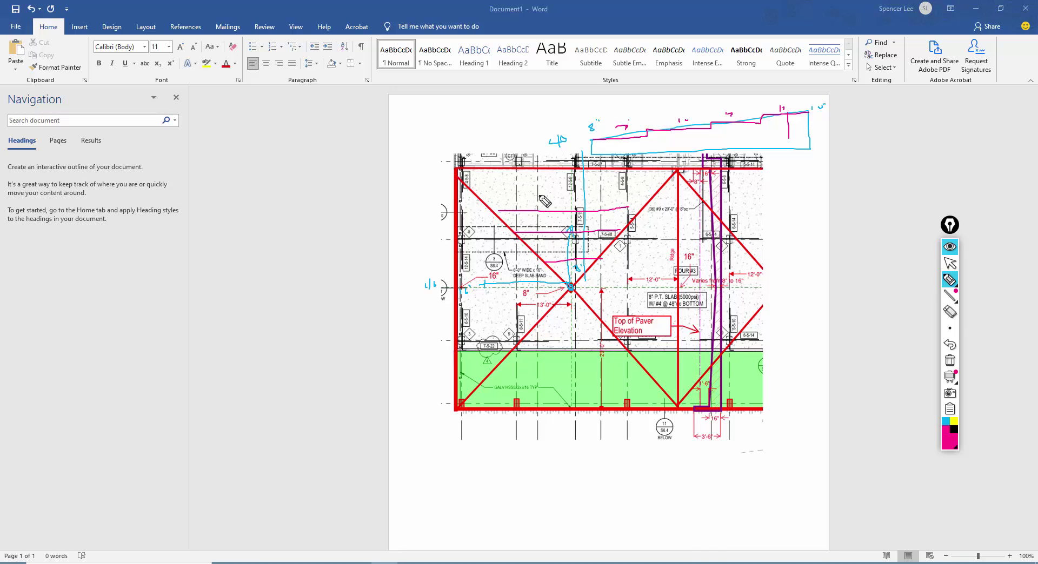
drag(481, 193, 673, 190)
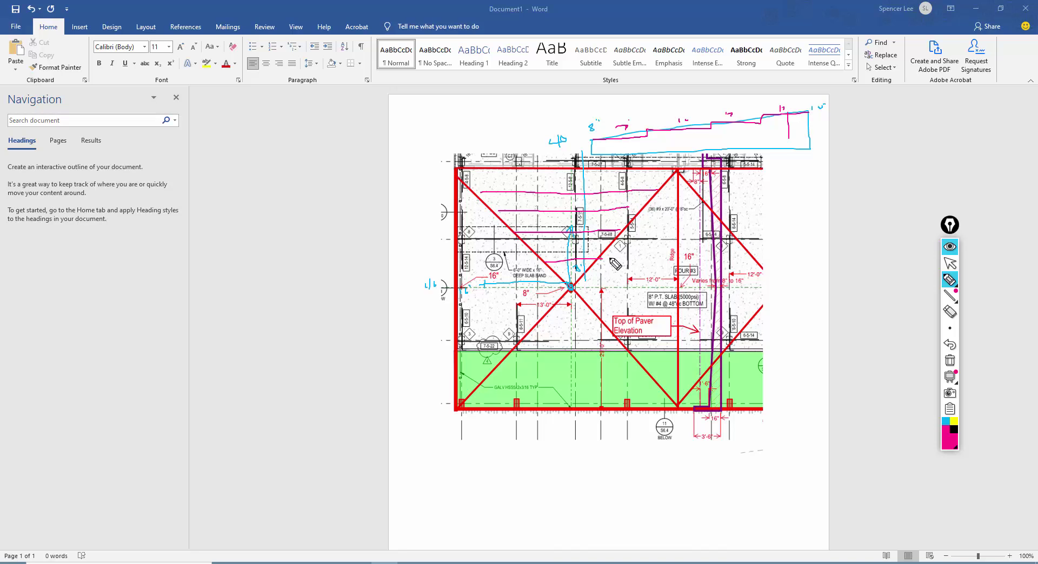
drag(606, 289, 606, 316)
drag(628, 233, 638, 321)
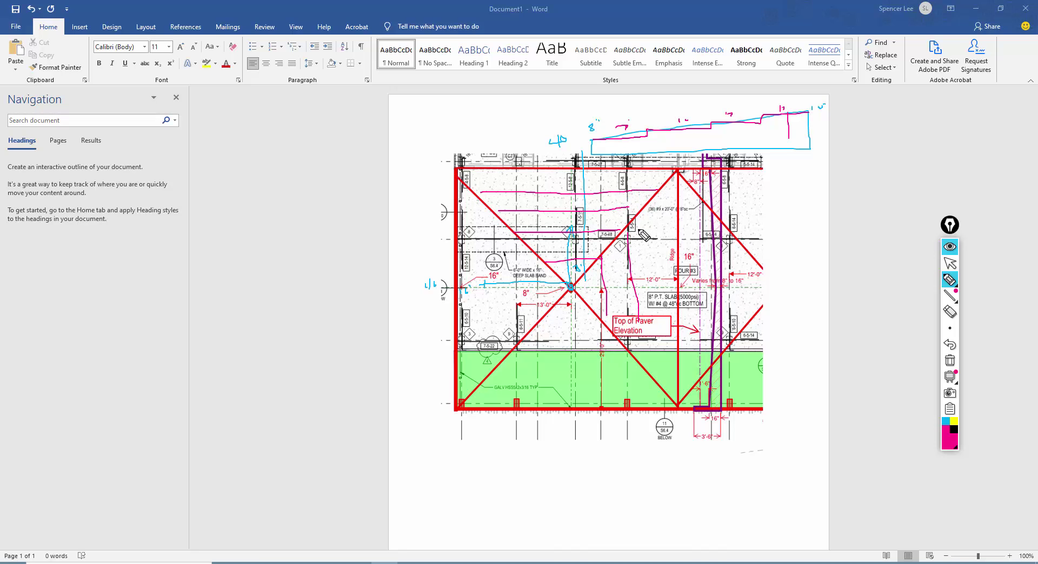
drag(647, 209, 655, 353)
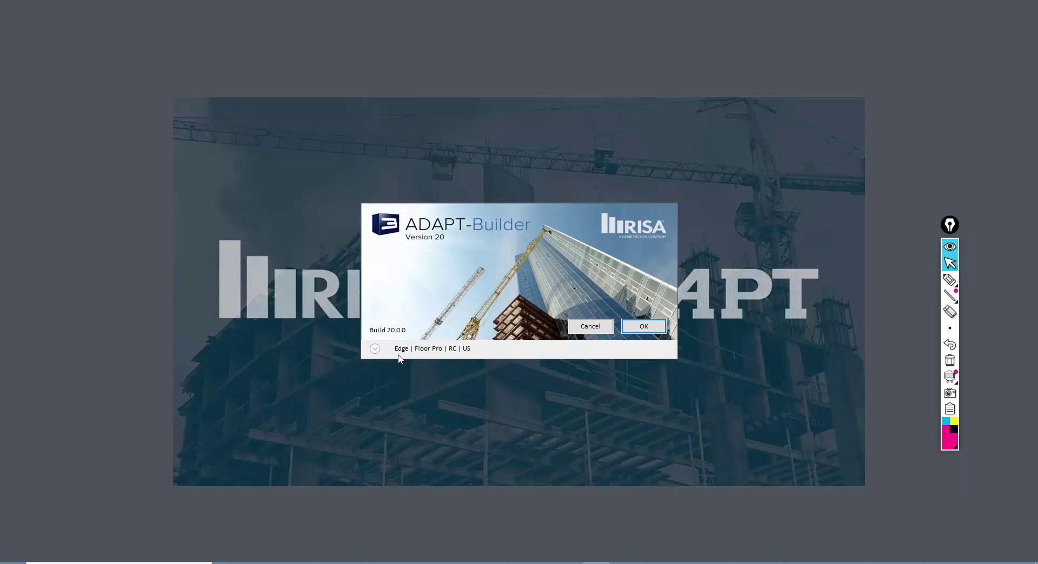
- Start ADAPT-Builder with the Edge and Floor Pro programs, RC mode and US units
click(375, 349)
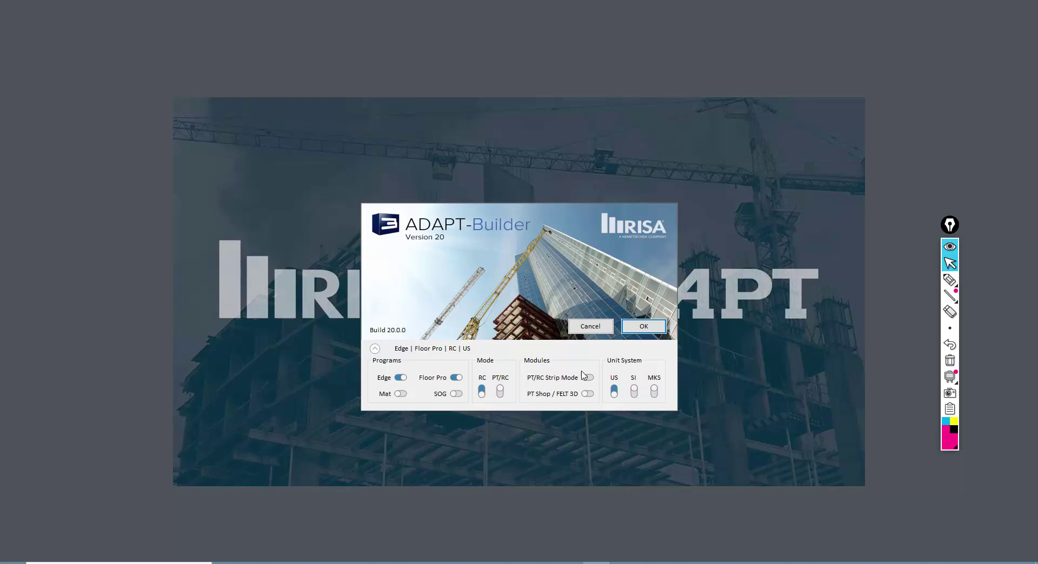
click(633, 331)
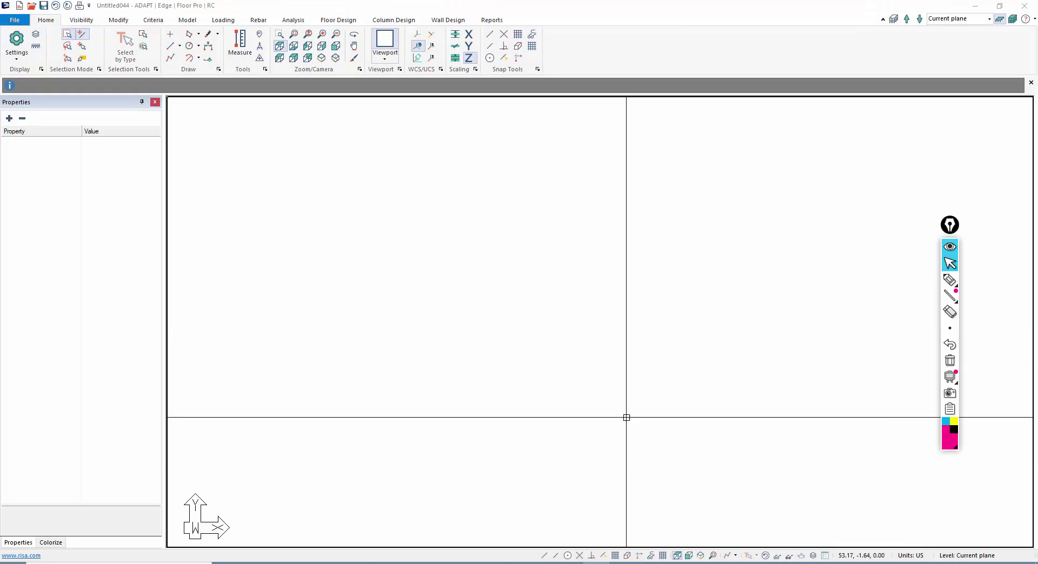
- Turn on grid snapping and set the grid spacing to 4 ft in both X and Y
click(616, 556)
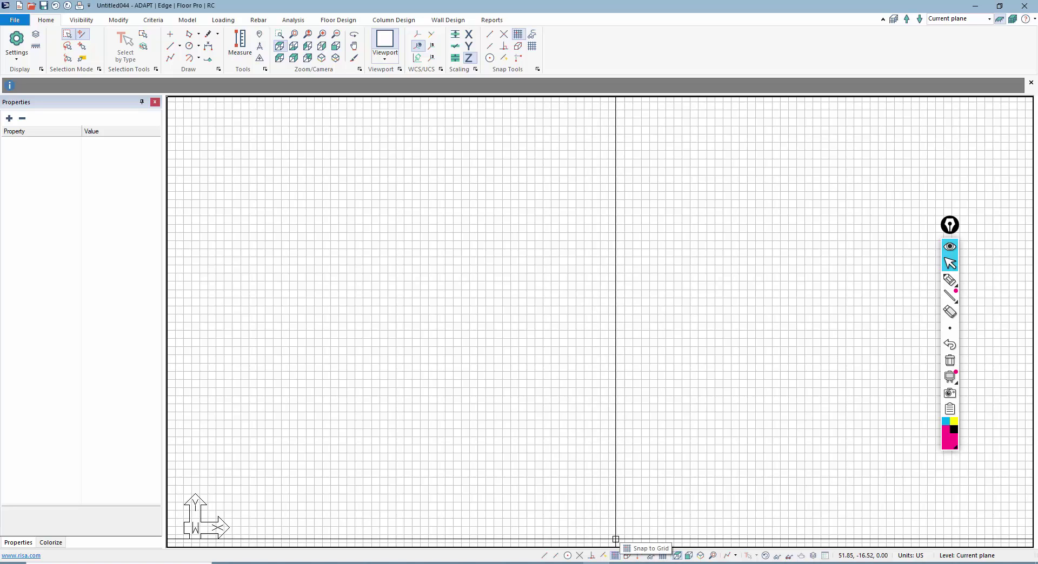
click(533, 48)
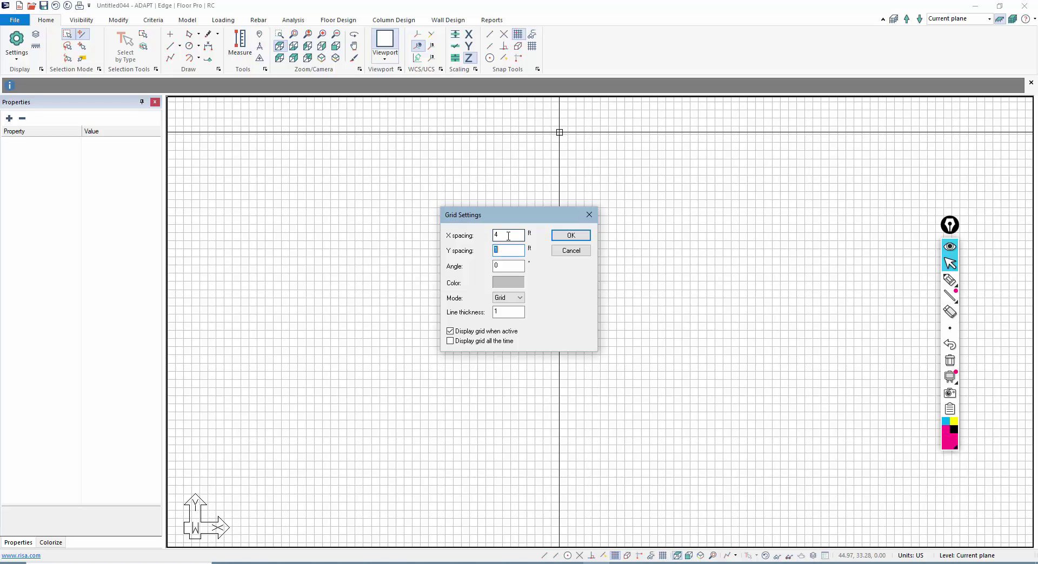
text(4)
key(Return)
scroll(507, 236, down, 2)
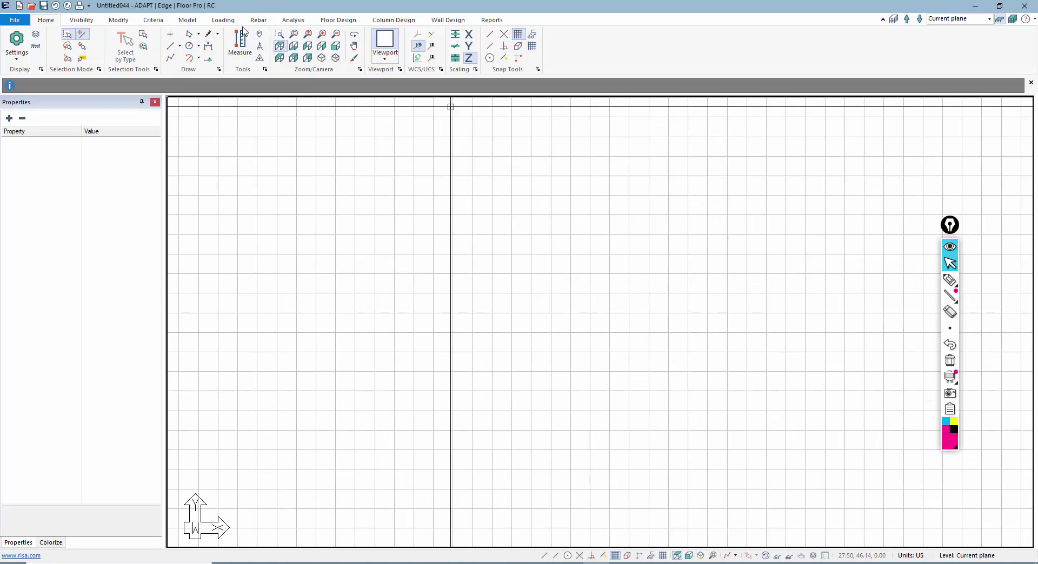
- Draw a square outline of four lines on the grid, ten cells (40 ft) along each side
click(188, 20)
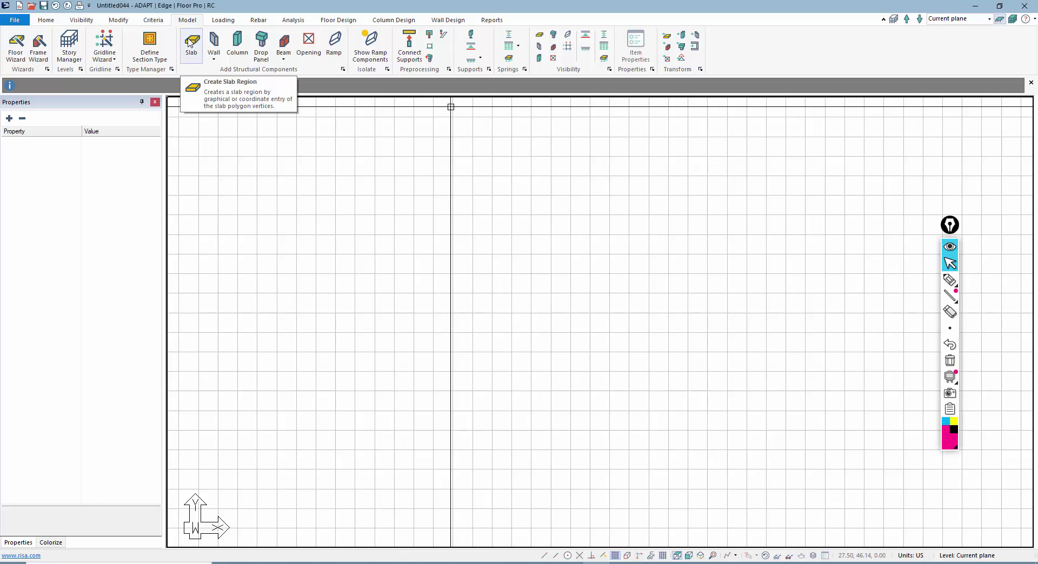
click(46, 20)
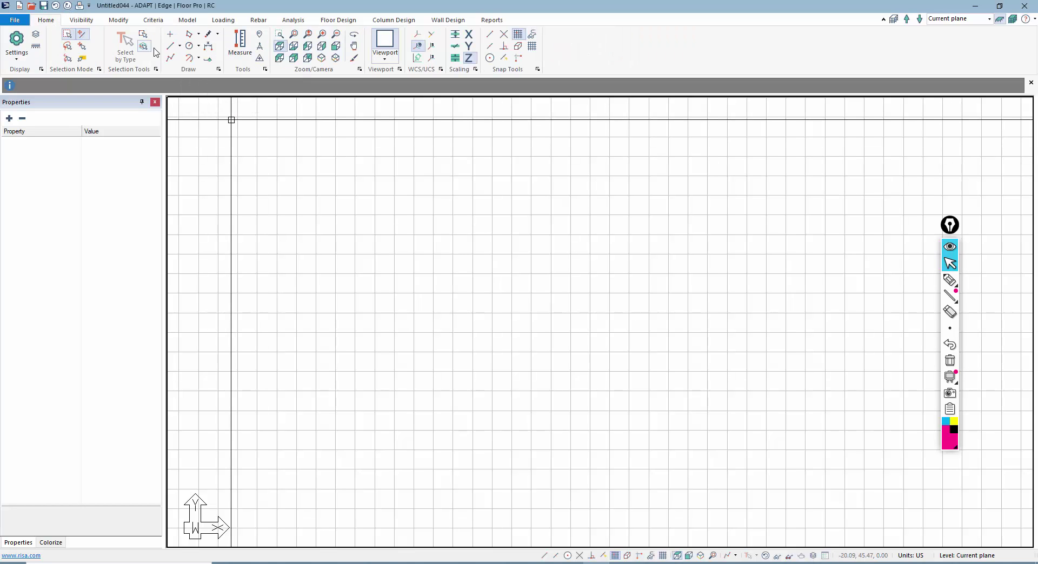
click(170, 47)
click(452, 178)
scroll(515, 185, up, 1)
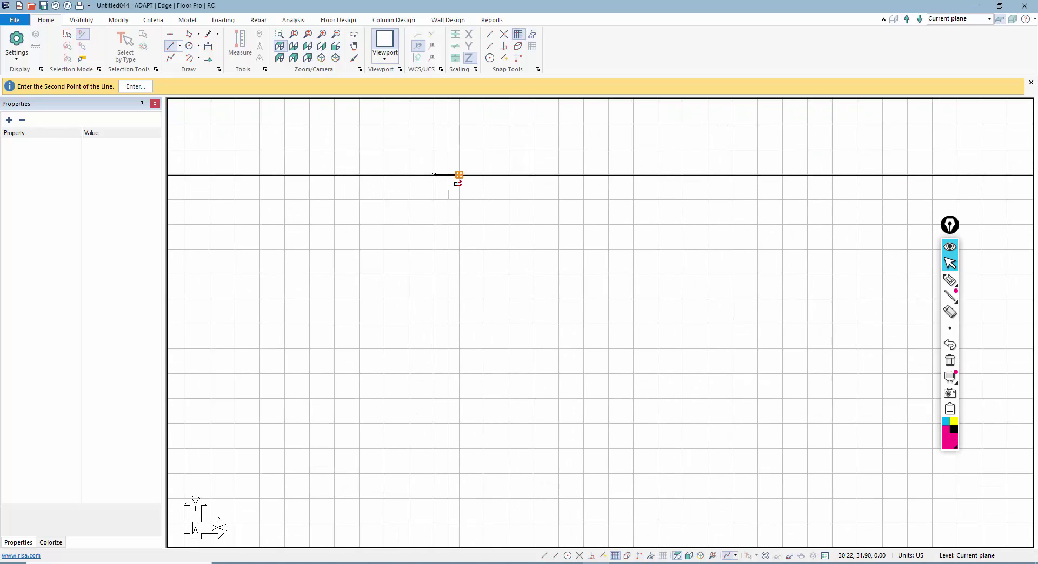
scroll(457, 175, down, 2)
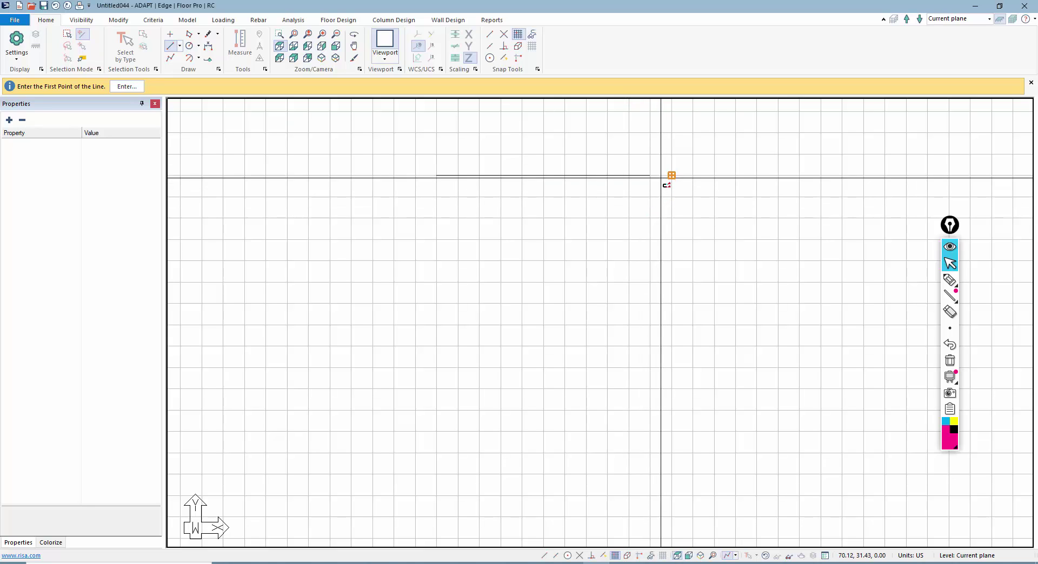
click(650, 175)
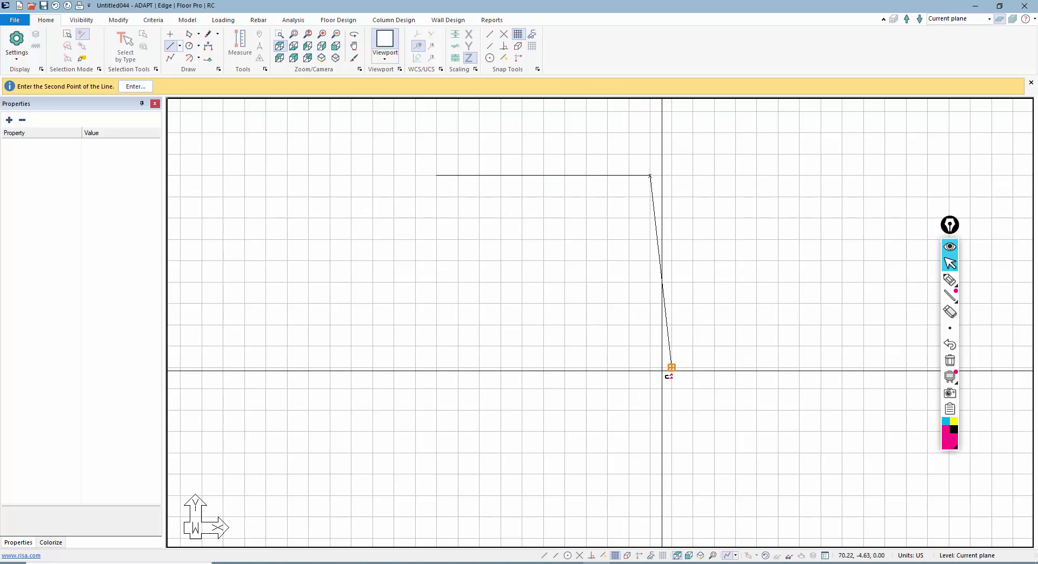
click(650, 388)
click(437, 388)
click(437, 176)
click(437, 388)
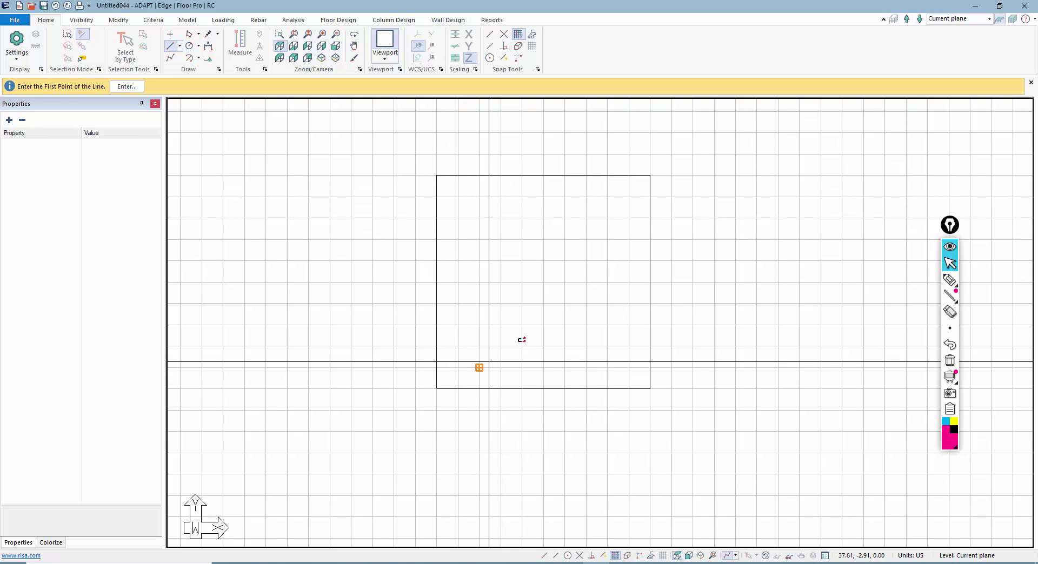
- Draw diagonal lines joining the square's centre point to each of its four corners
click(544, 282)
click(437, 176)
click(543, 282)
click(650, 176)
click(544, 282)
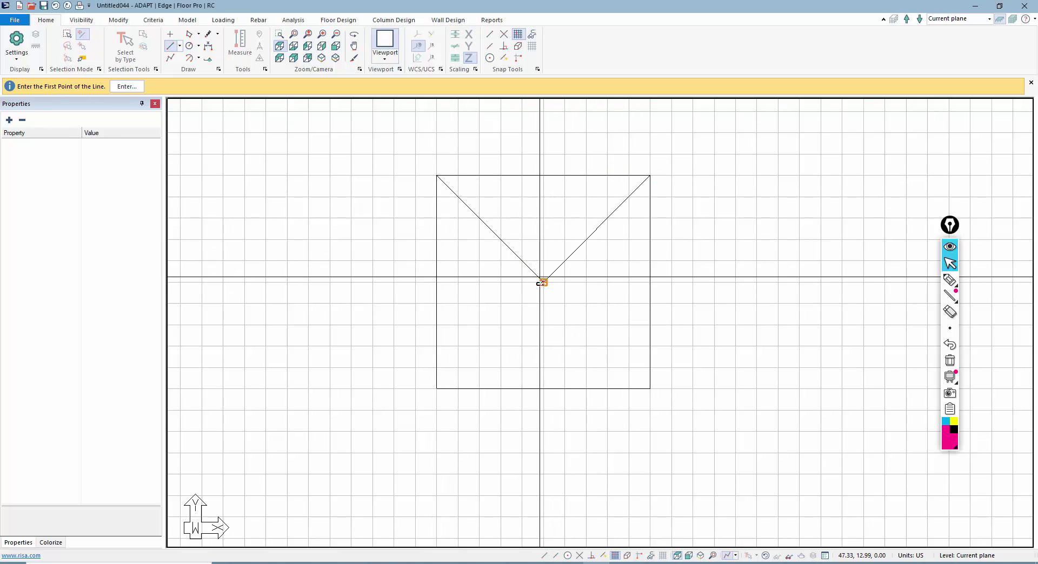
click(649, 389)
click(543, 283)
click(437, 389)
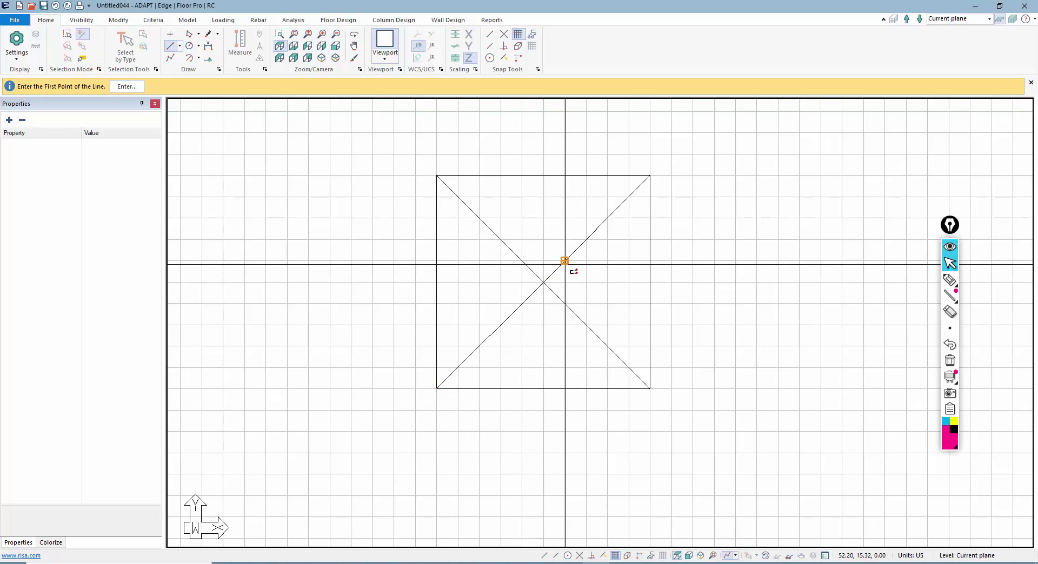
- Draw four horizontal lines between the diagonals in the upper triangle, spaced one 4 ft grid cell apart
click(565, 261)
click(522, 261)
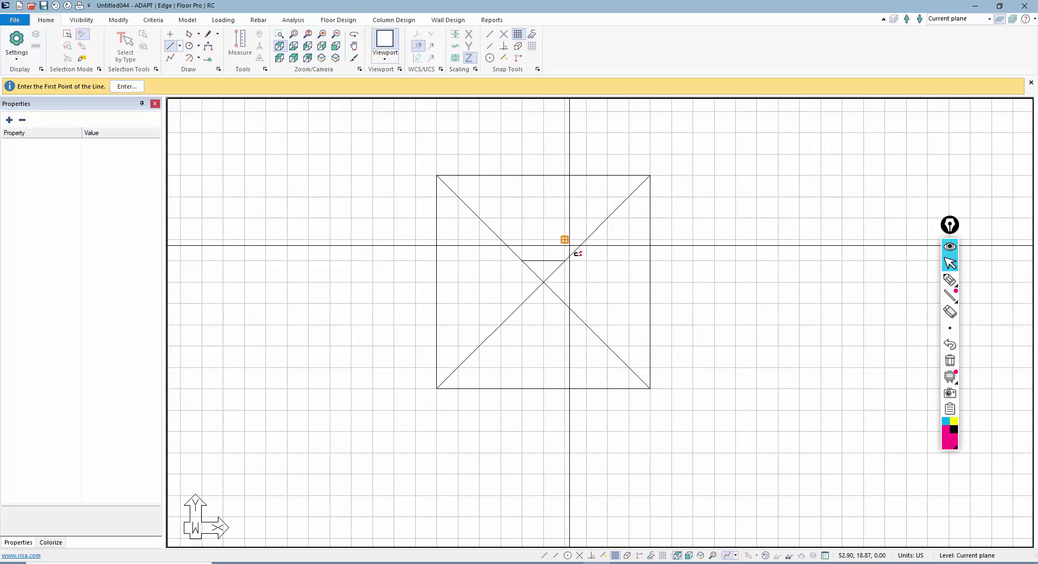
click(587, 240)
click(501, 240)
click(608, 219)
click(480, 218)
click(629, 196)
click(458, 198)
- Draw four vertical lines between the diagonals in the right-hand triangle, starting at the ends of the horizontal lines
click(565, 260)
click(565, 303)
click(586, 240)
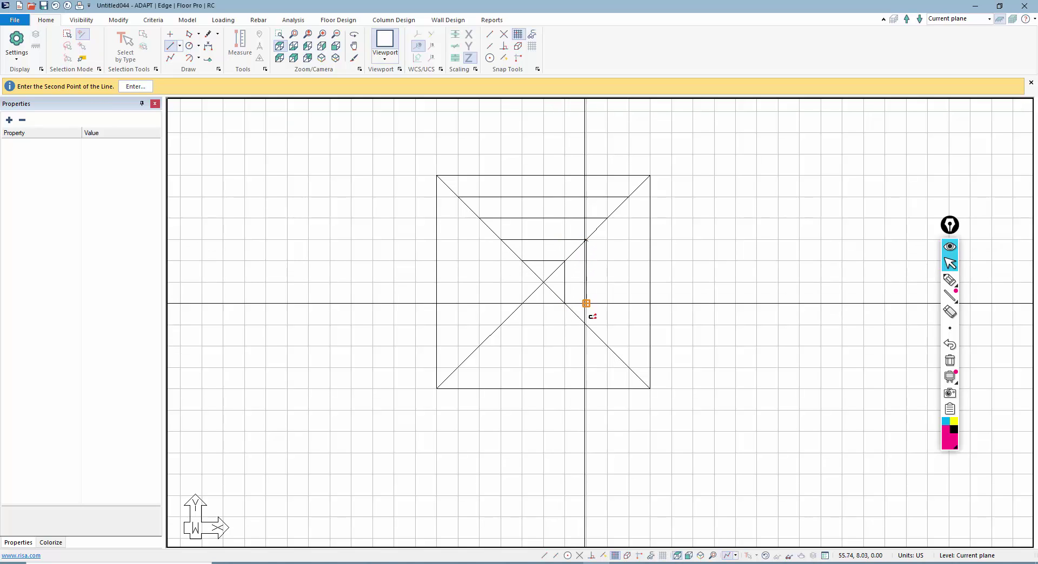
click(586, 324)
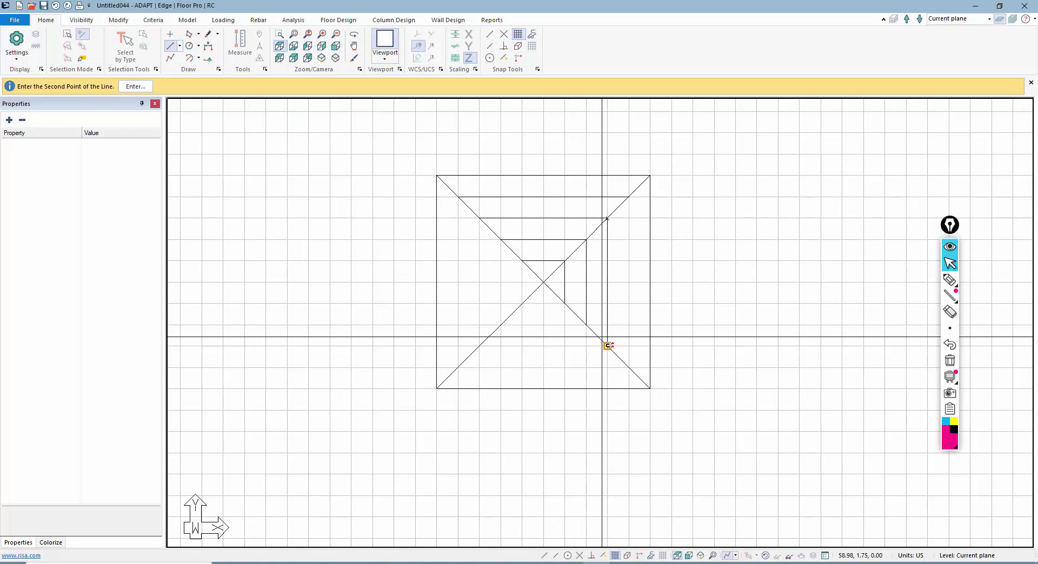
click(629, 197)
click(629, 367)
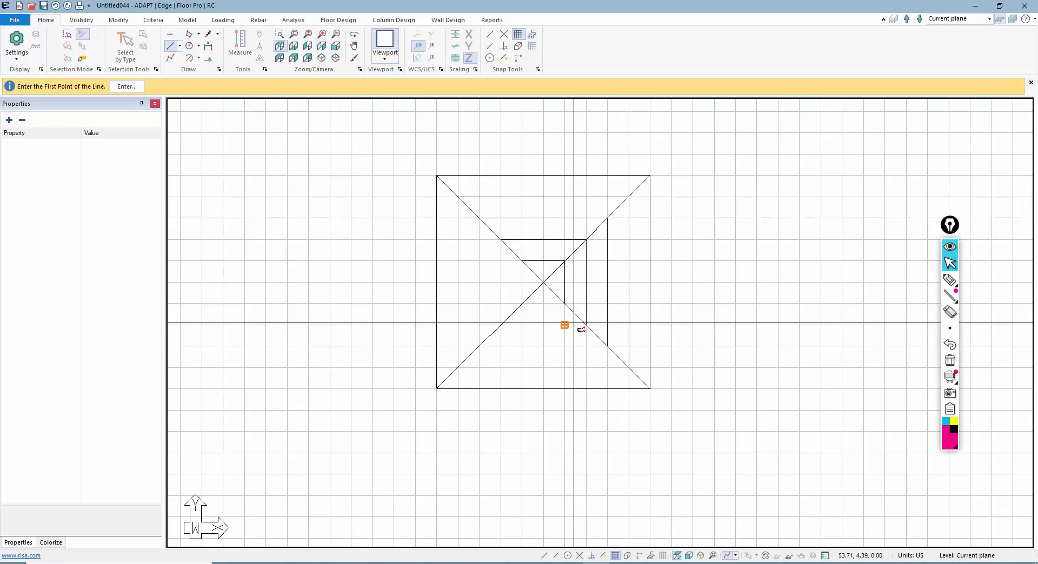
key(Escape)
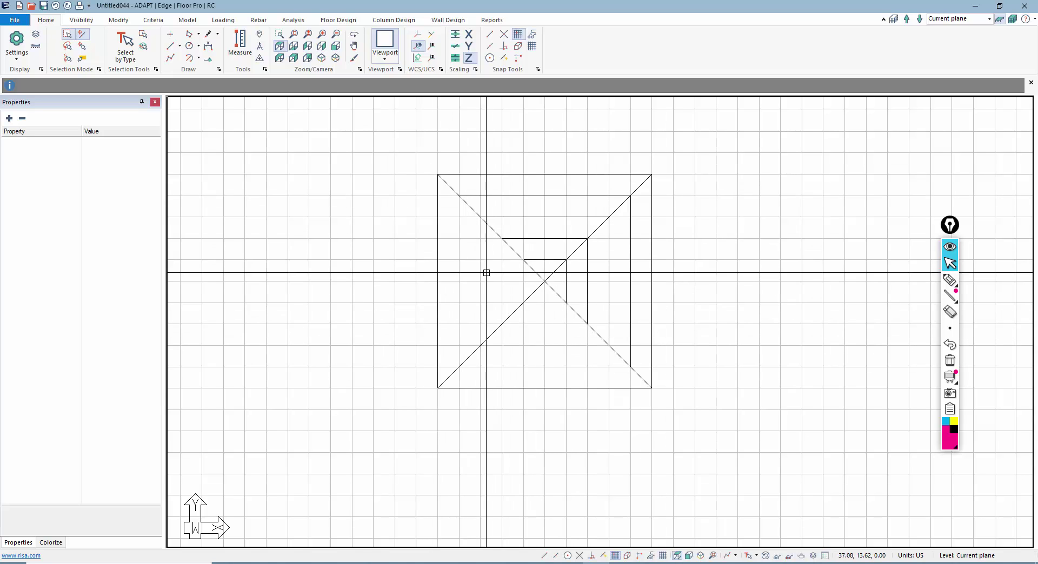
- Complete the two innermost concentric squares by drawing their missing left and lower sides between the diagonals
click(170, 46)
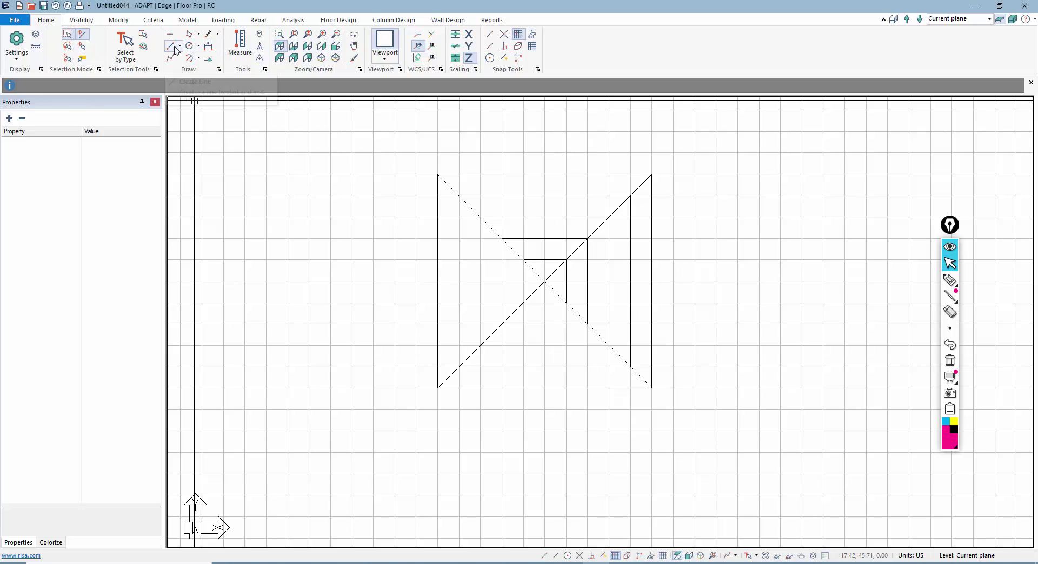
click(522, 261)
click(522, 304)
click(522, 304)
click(564, 304)
click(586, 325)
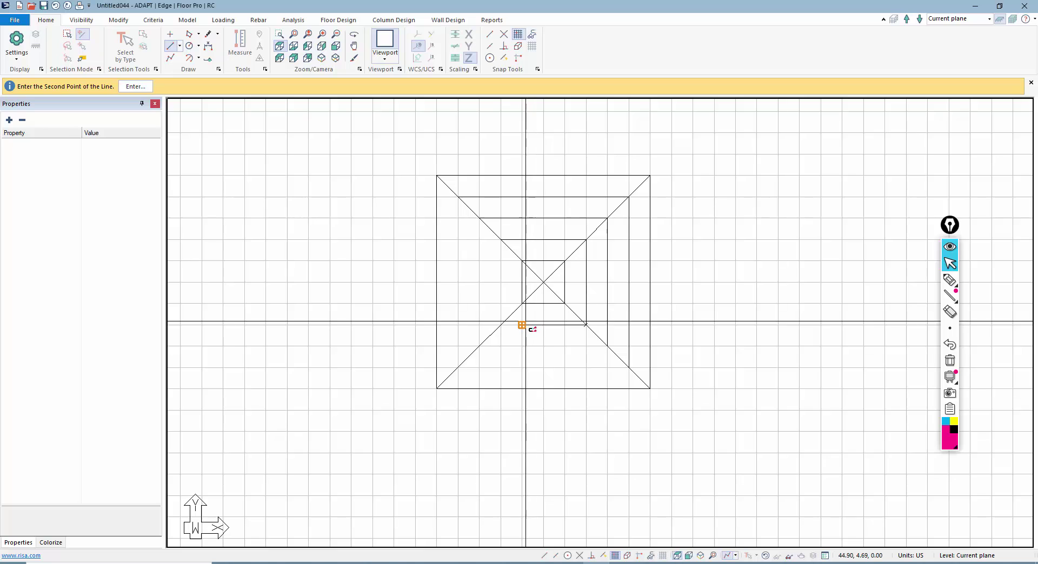
click(501, 325)
click(501, 239)
click(502, 325)
- Close the remaining two concentric squares inside the outline with their left and lower sides
click(480, 219)
click(480, 346)
click(480, 346)
click(607, 346)
click(629, 368)
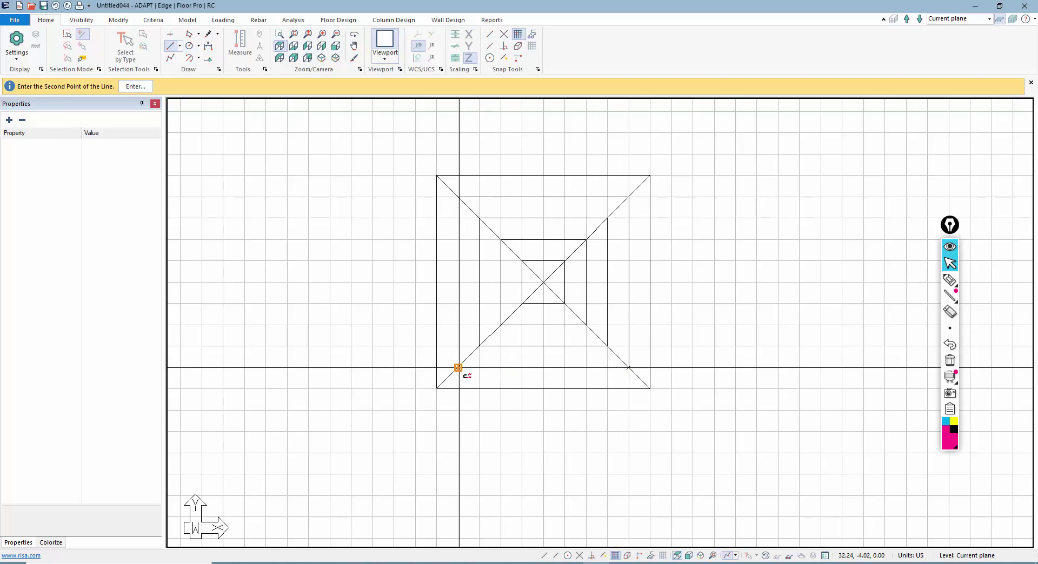
click(458, 368)
click(458, 368)
click(458, 206)
key(Escape)
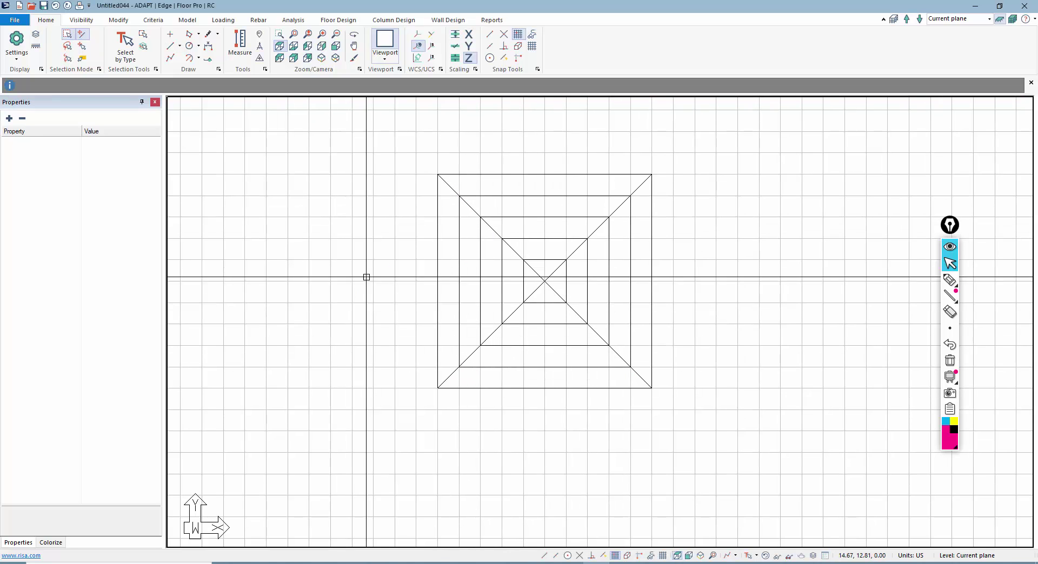
- Turn off grid snapping
scroll(314, 304, down, 1)
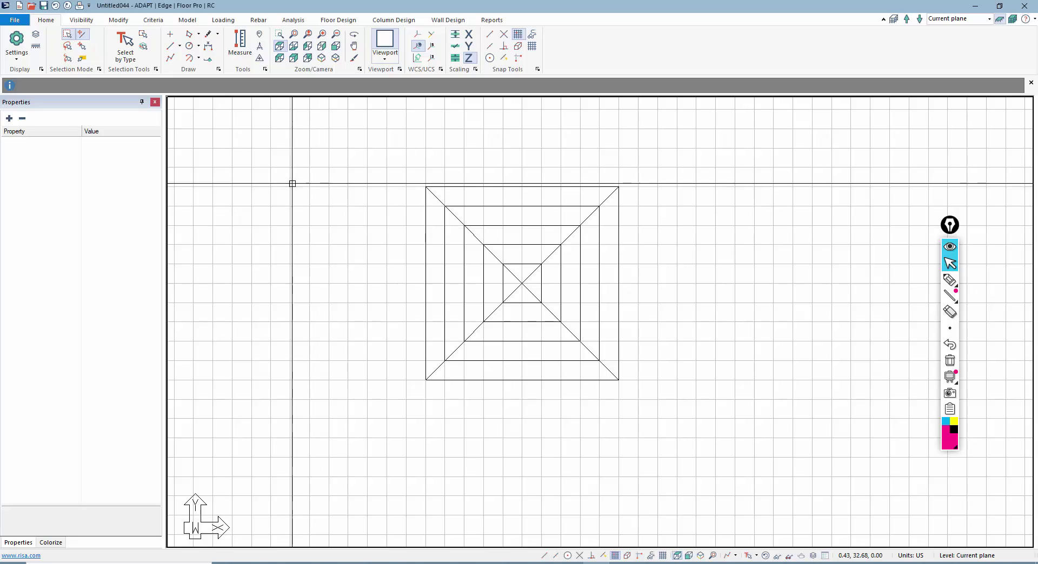
click(518, 34)
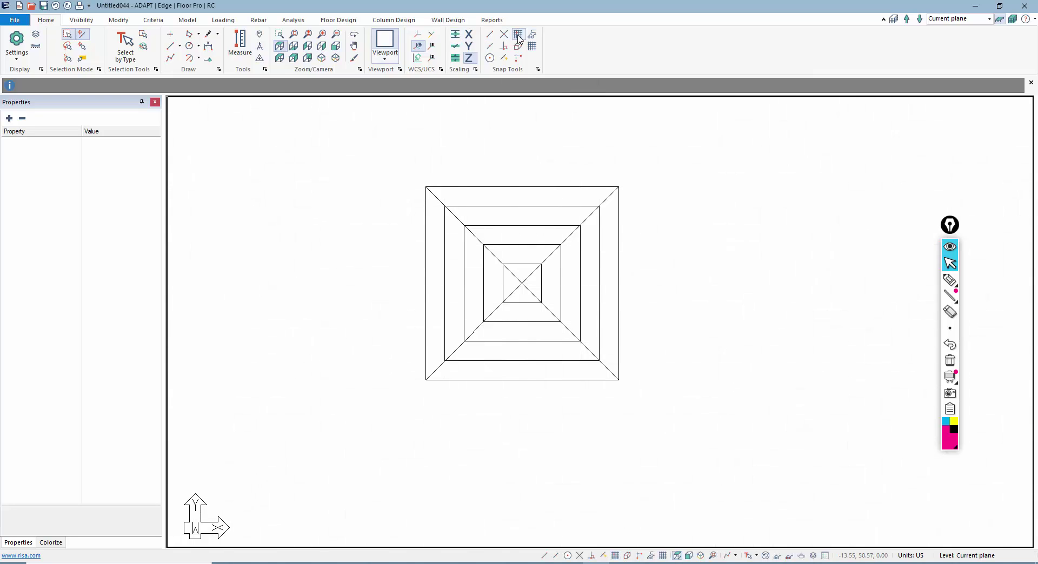
scroll(488, 179, up, 1)
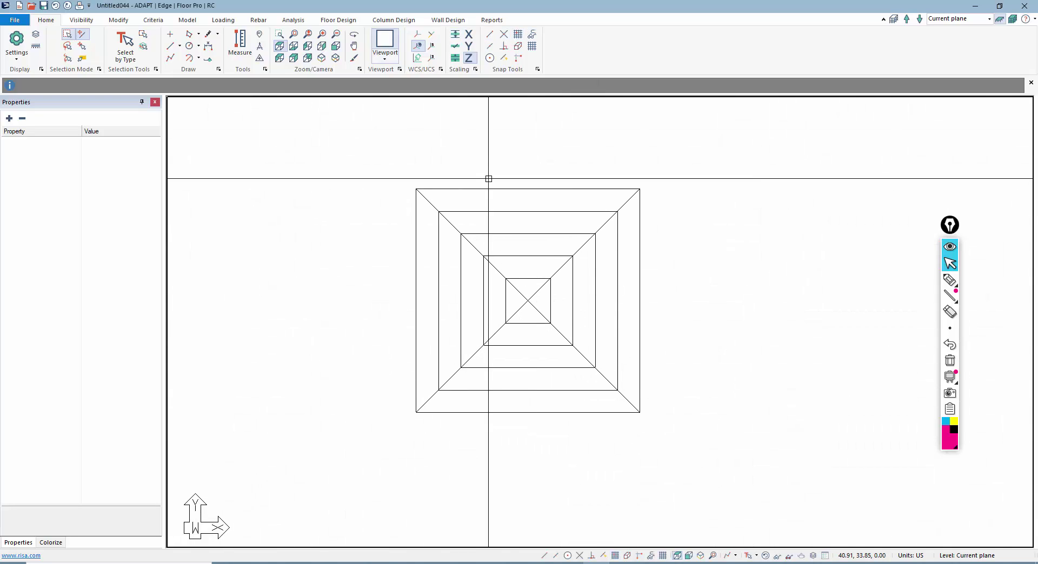
- Turn on endpoint and intersection snapping and draw a triangular slab region in the upper triangle of the innermost square
click(187, 20)
click(192, 41)
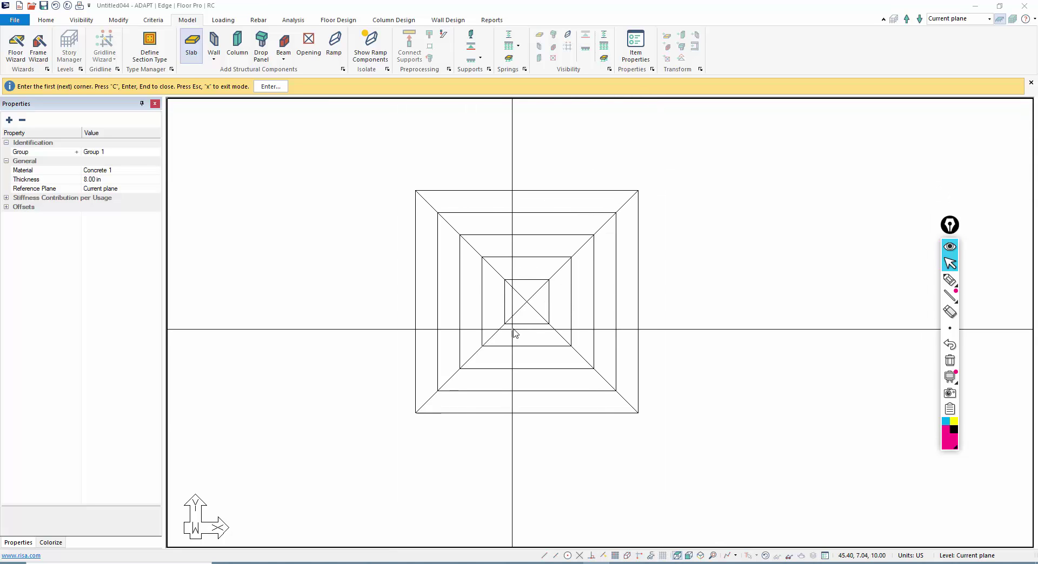
click(545, 556)
click(536, 308)
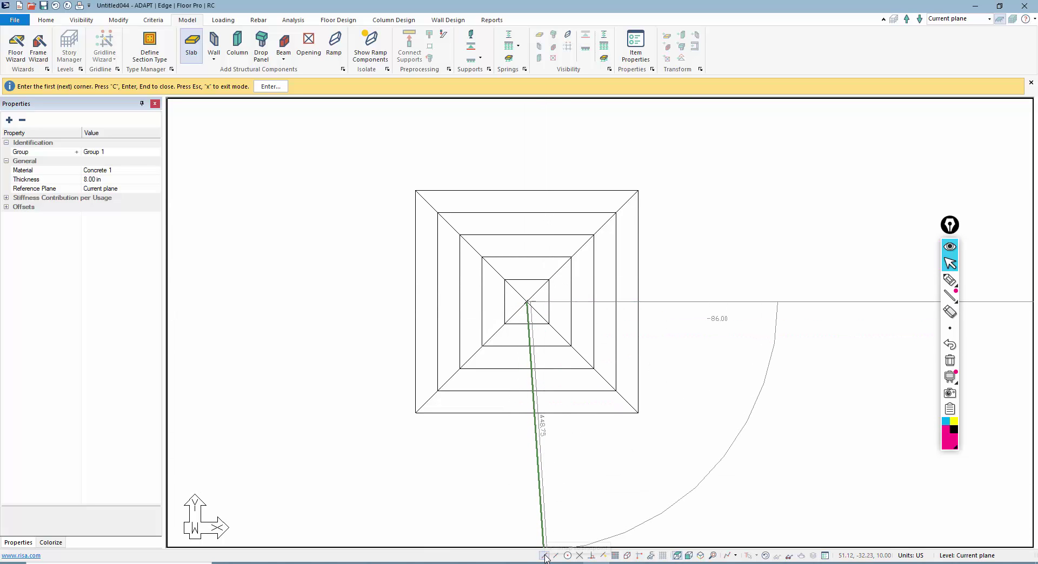
click(580, 557)
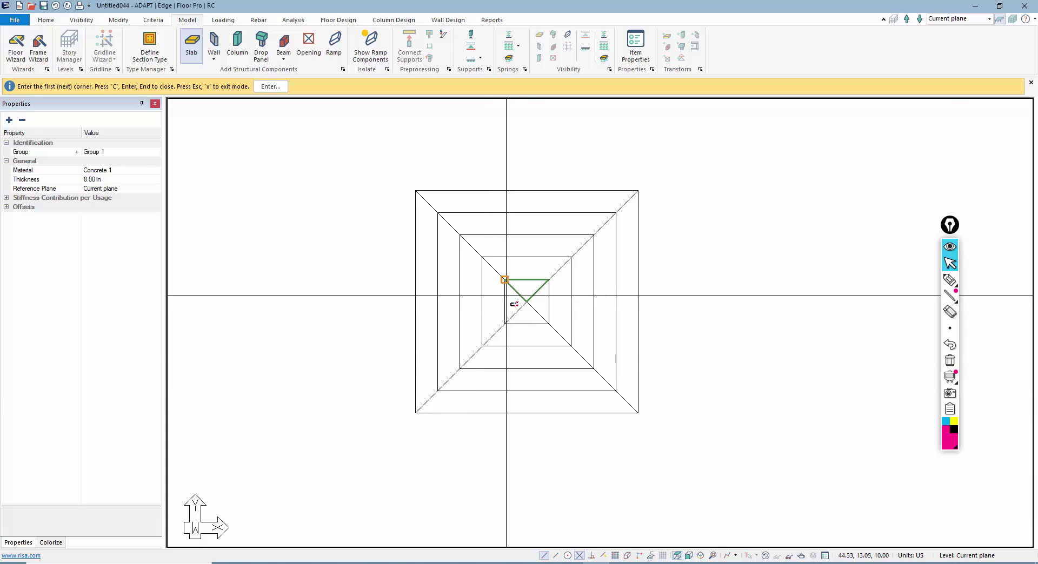
key(Escape)
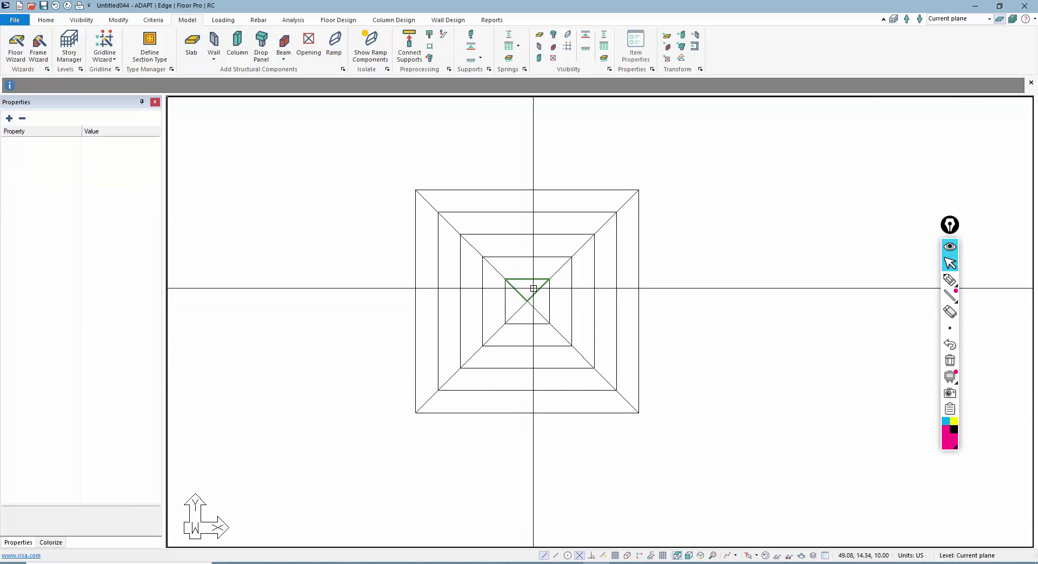
- Move the triangular slab region's vertex from the centre point to the lower-right corner of the innermost square
click(535, 291)
key(Tab)
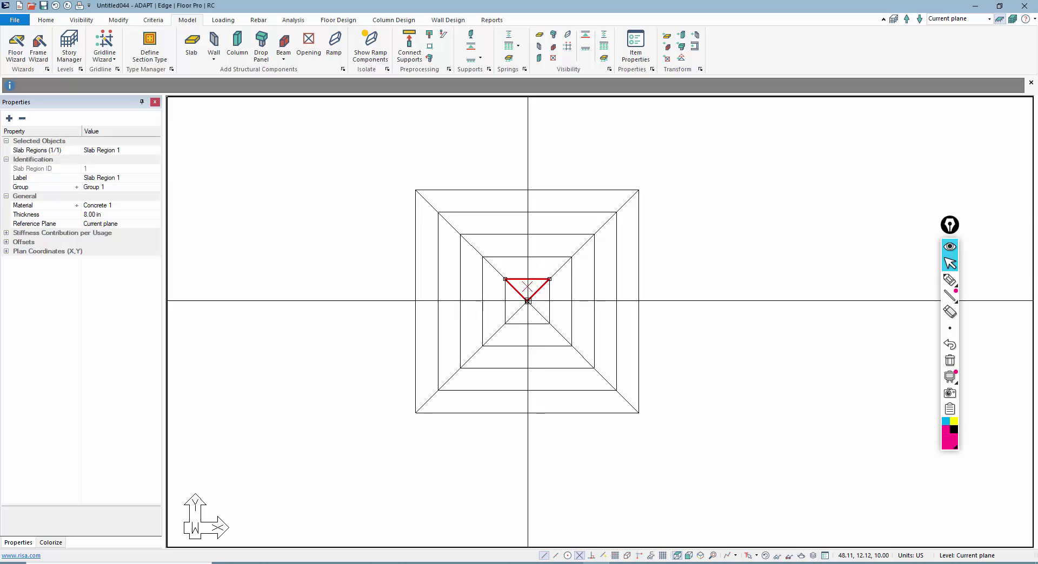
click(527, 302)
click(550, 323)
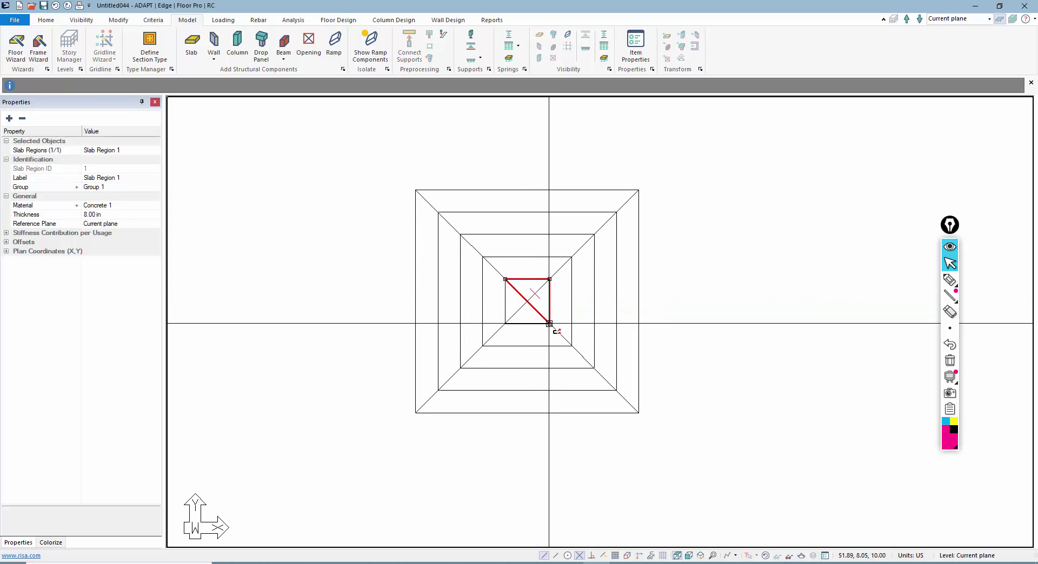
- Insert a vertex on the slab region's diagonal edge and move it to the lower-left corner of the innermost square
right_click(519, 297)
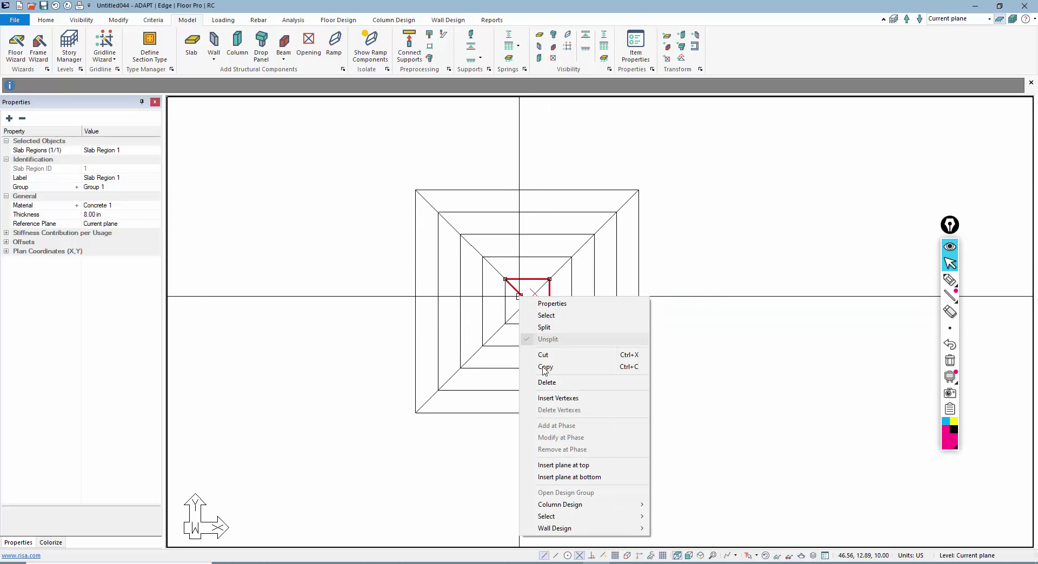
click(548, 398)
click(536, 309)
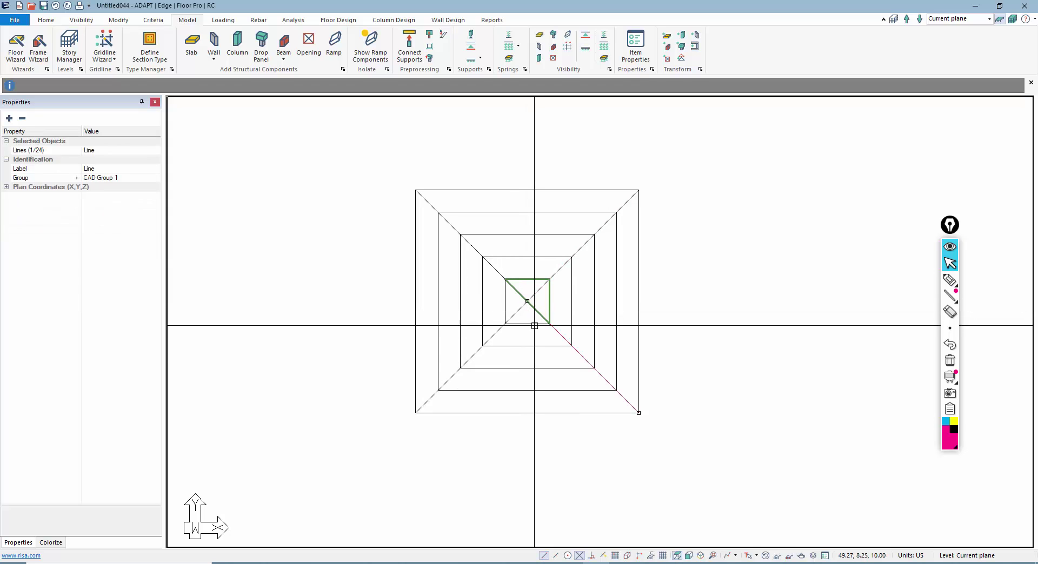
key(Tab)
click(527, 302)
click(505, 324)
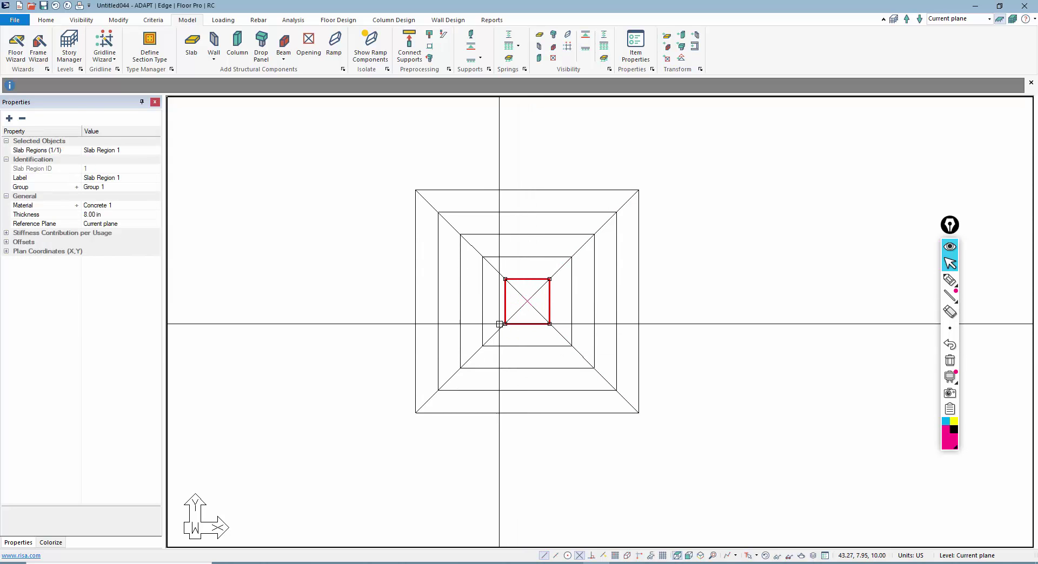
click(358, 320)
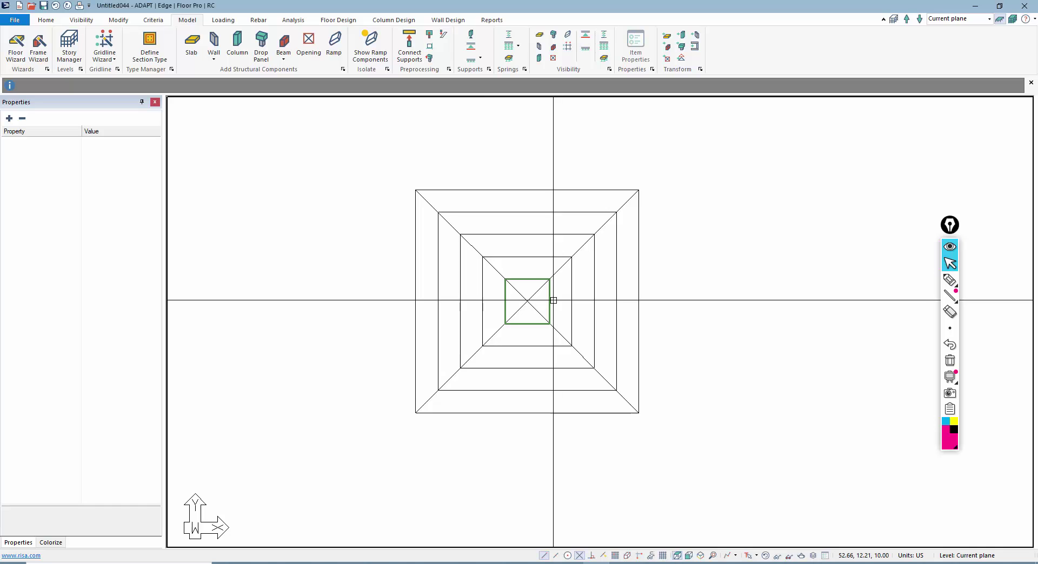
- Try to fill the ring around the innermost slab with a C-shaped slab region and a trapezoidal one on the right side
click(192, 43)
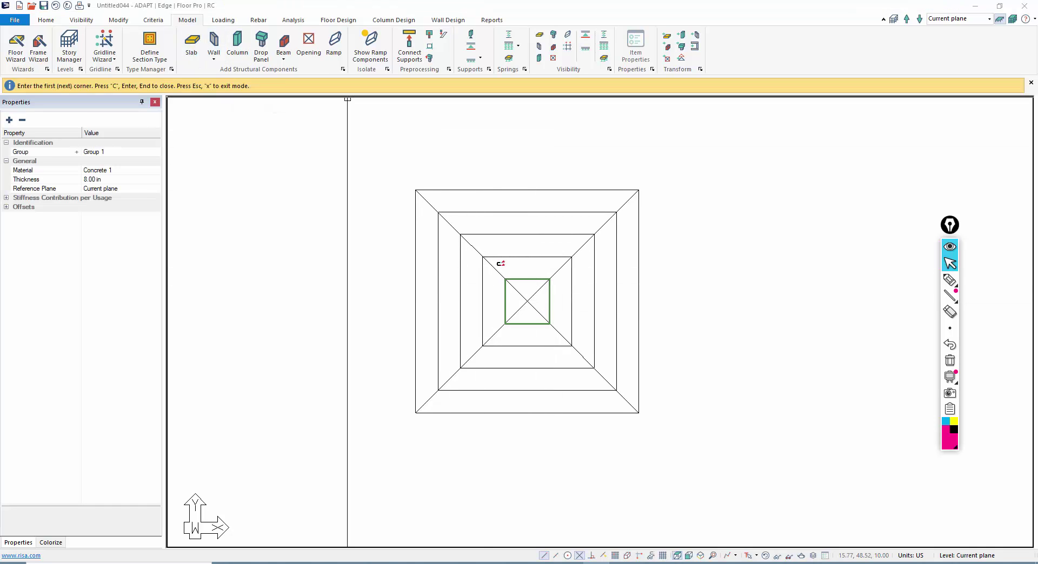
click(548, 280)
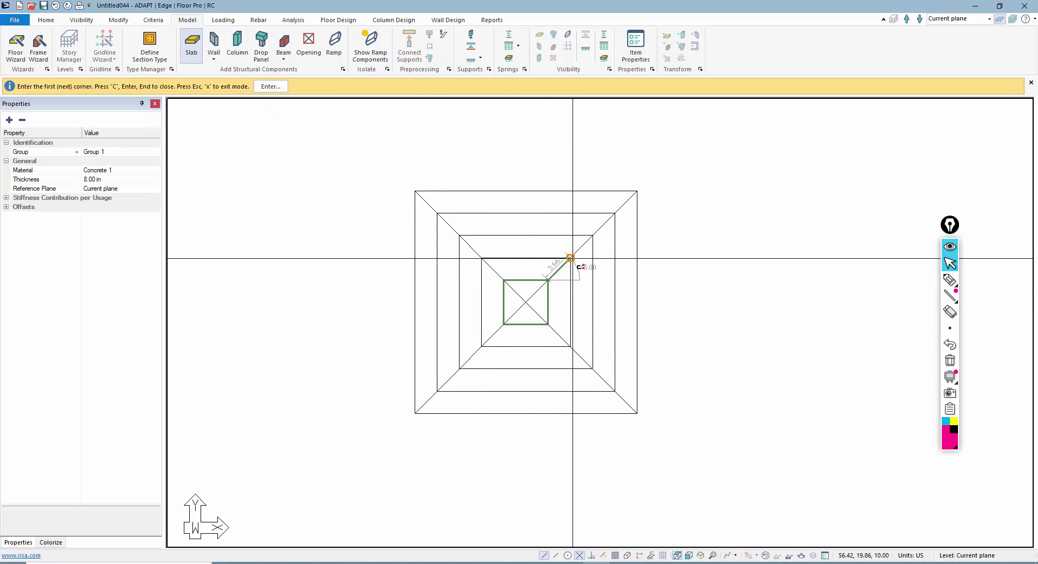
click(570, 259)
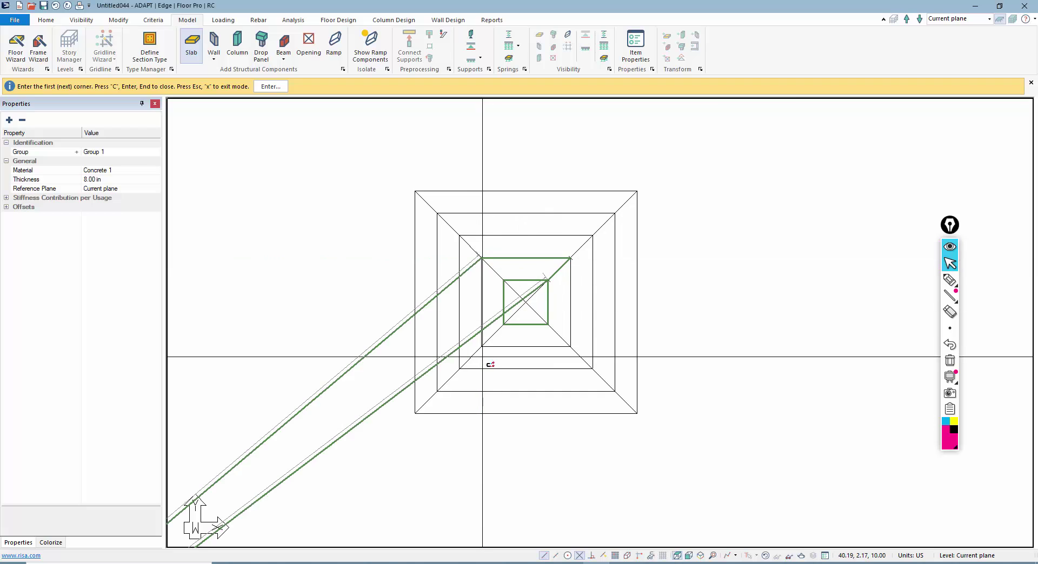
click(481, 347)
click(569, 347)
click(570, 347)
click(547, 324)
click(507, 321)
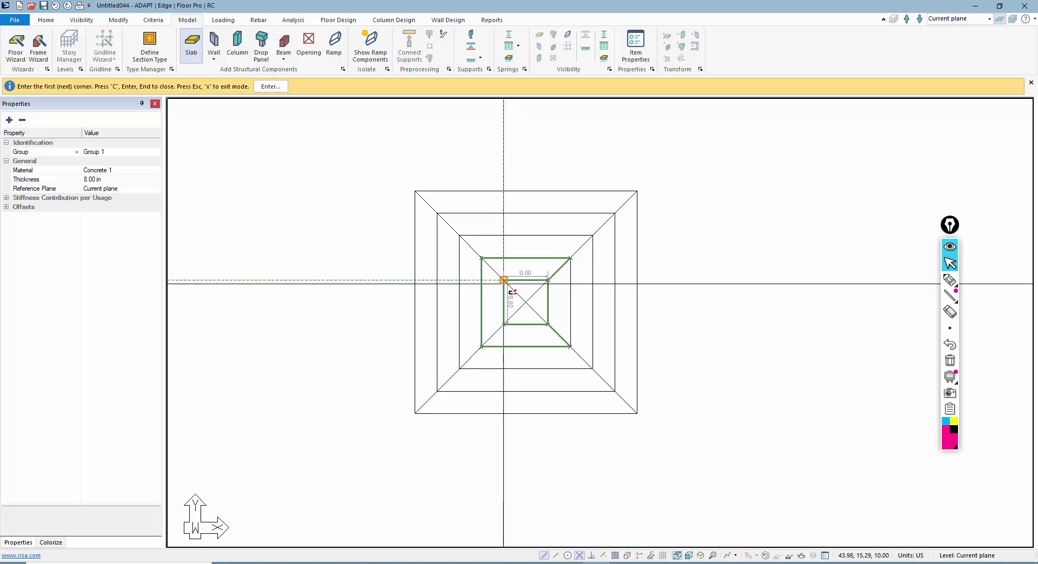
key(c)
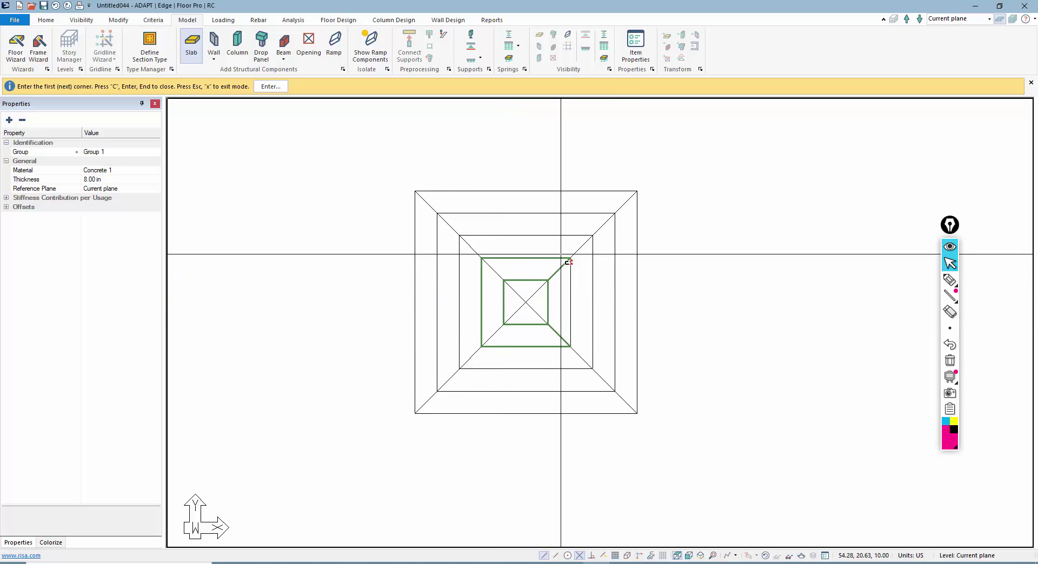
click(570, 347)
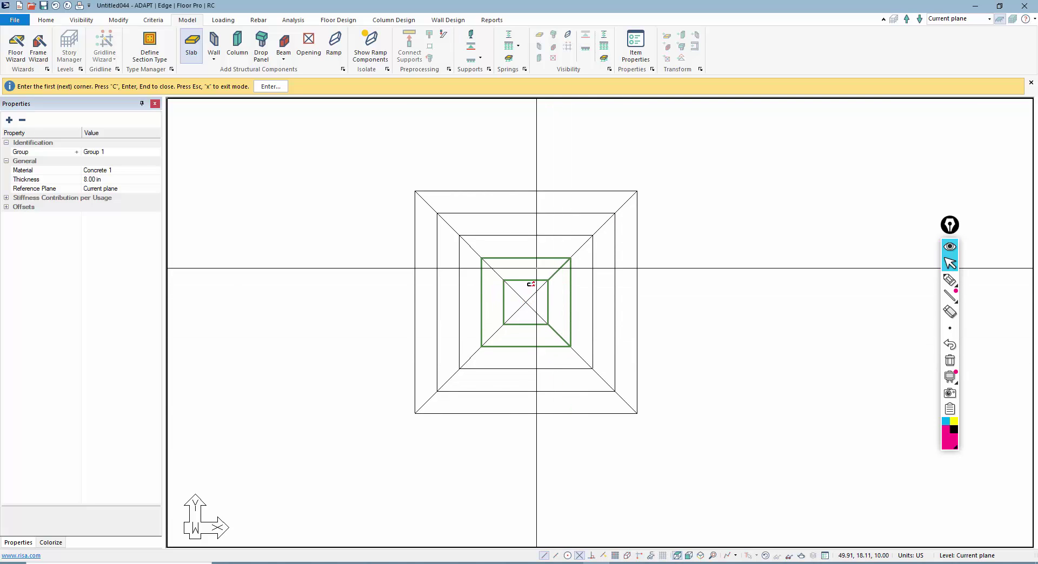
- Delete the C-shaped and the right trapezoidal slab regions, keeping the square slab at the centre
key(Escape)
click(556, 272)
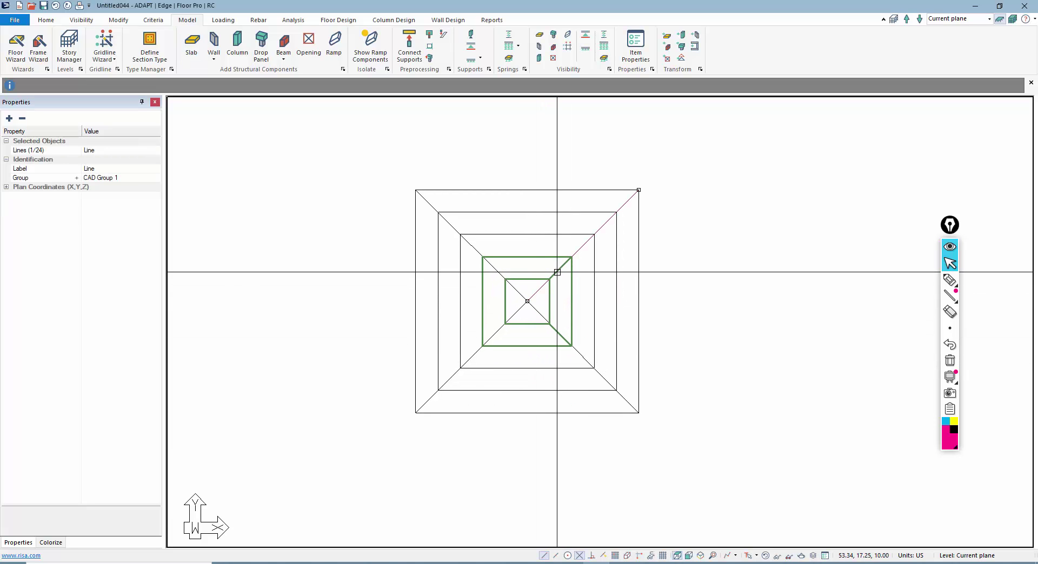
key(Escape)
click(556, 267)
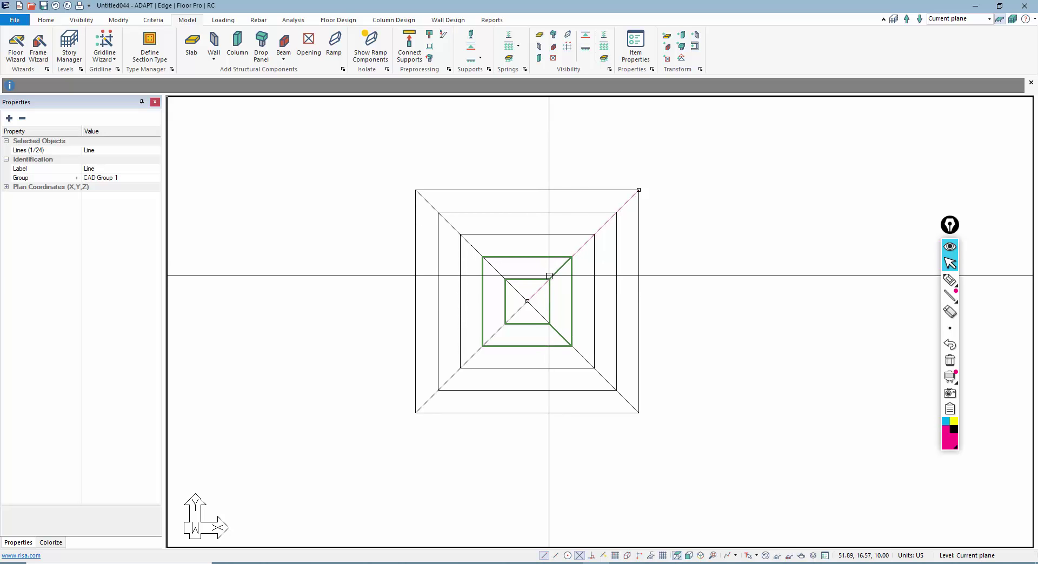
click(564, 263)
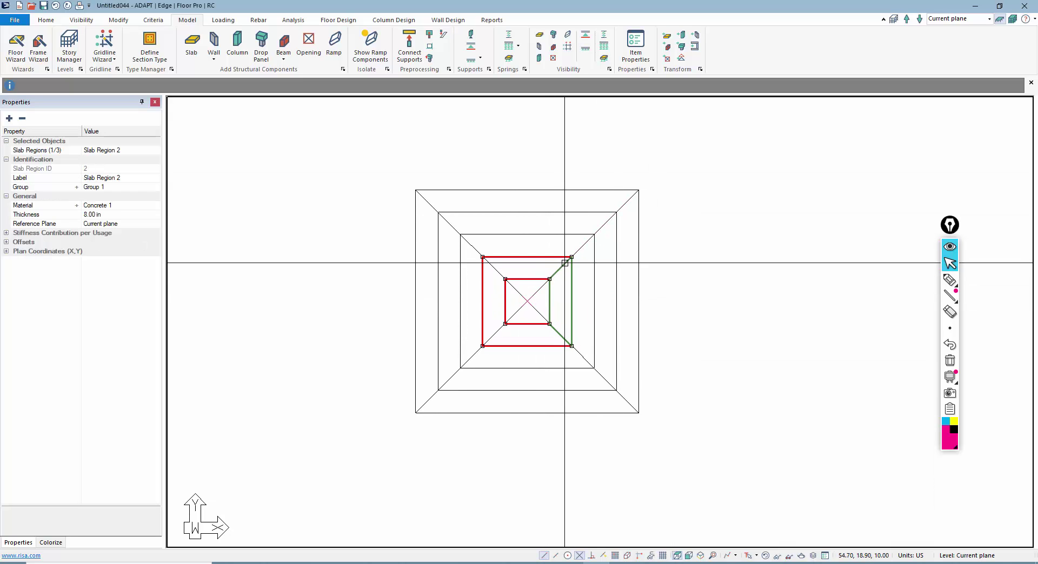
click(566, 291)
click(565, 291)
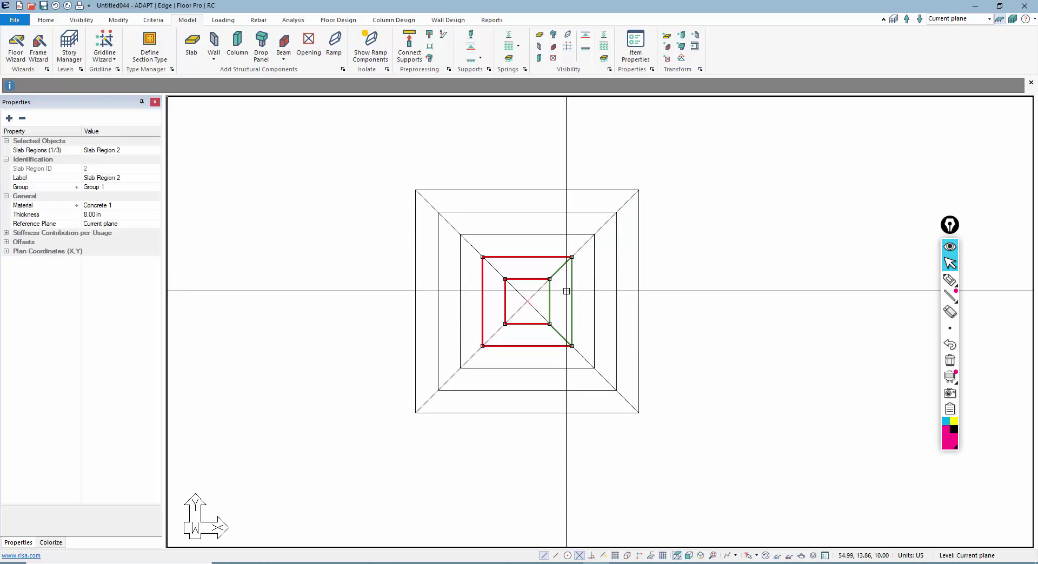
click(567, 291)
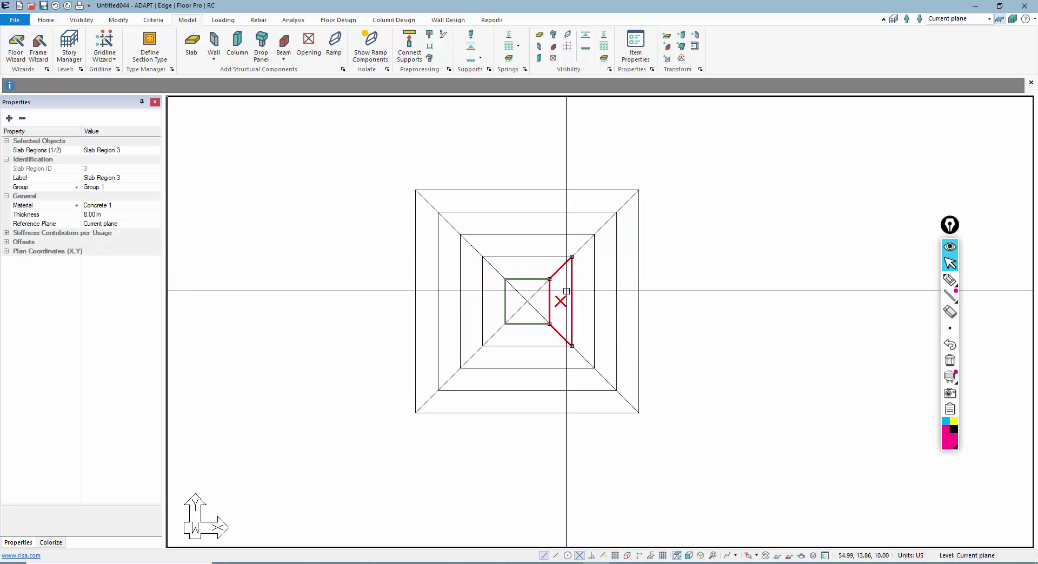
key(Delete)
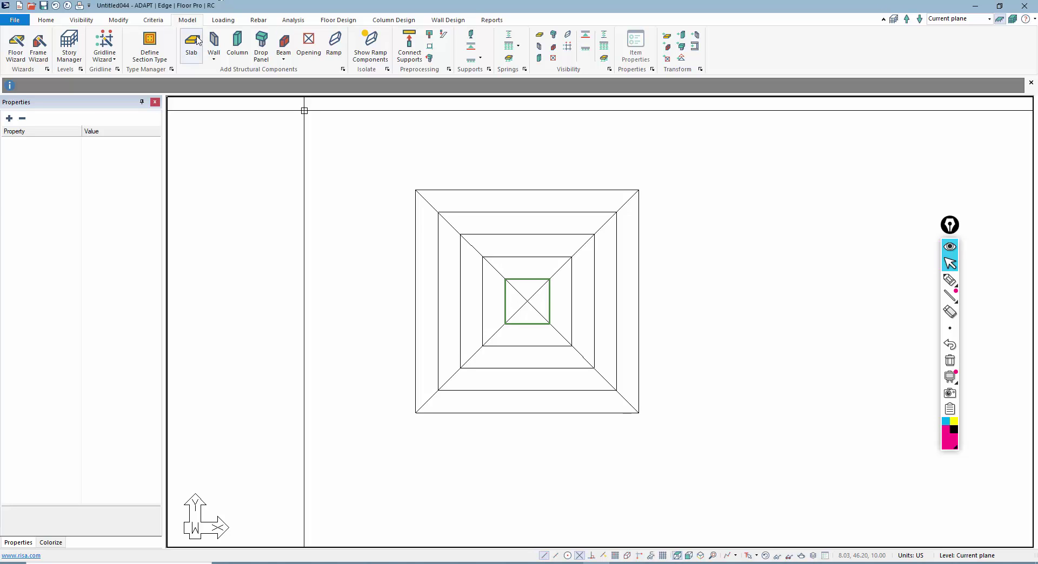
- Draw the upper and left trapezoidal slab regions between the innermost and second squares
click(197, 39)
click(548, 281)
click(492, 258)
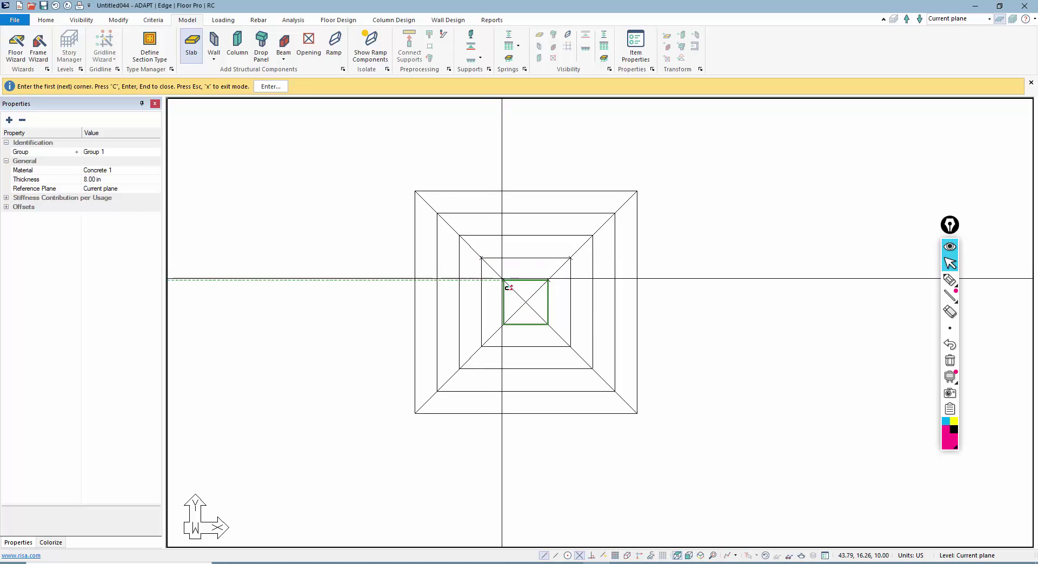
click(482, 346)
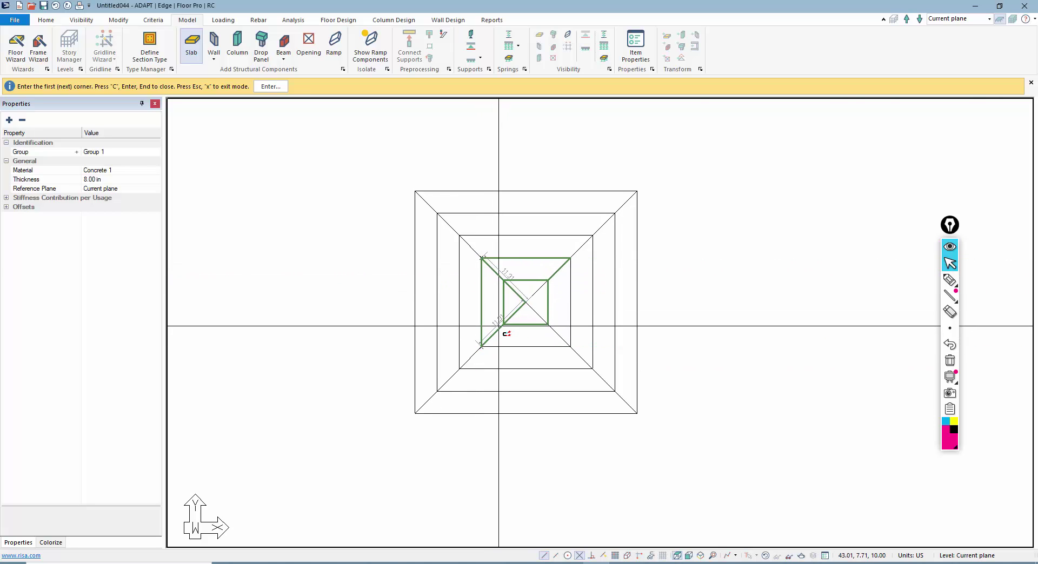
click(503, 325)
click(548, 281)
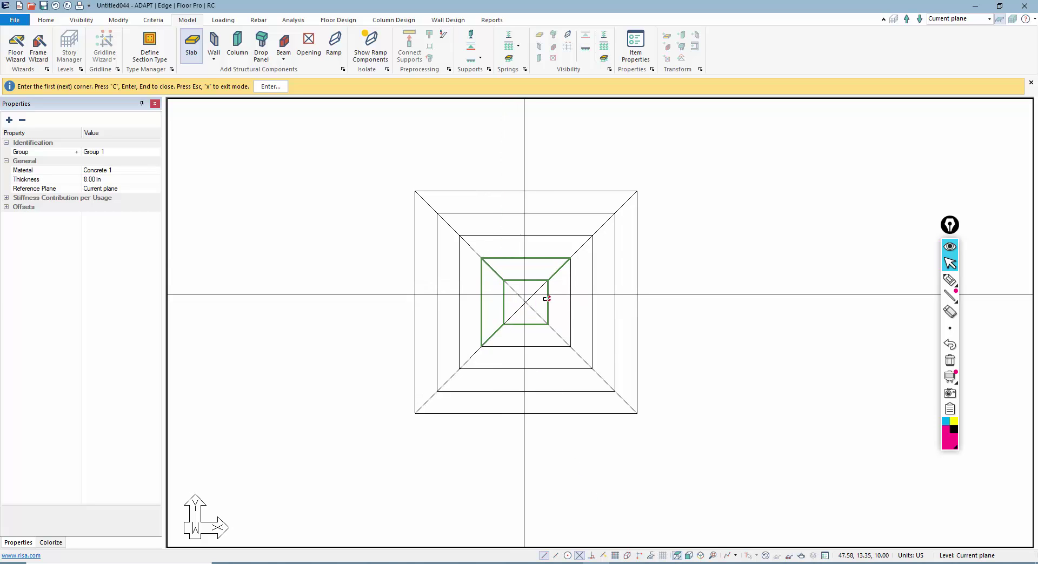
- Draw the right and lower trapezoidal slab regions between the innermost and second squares
click(548, 281)
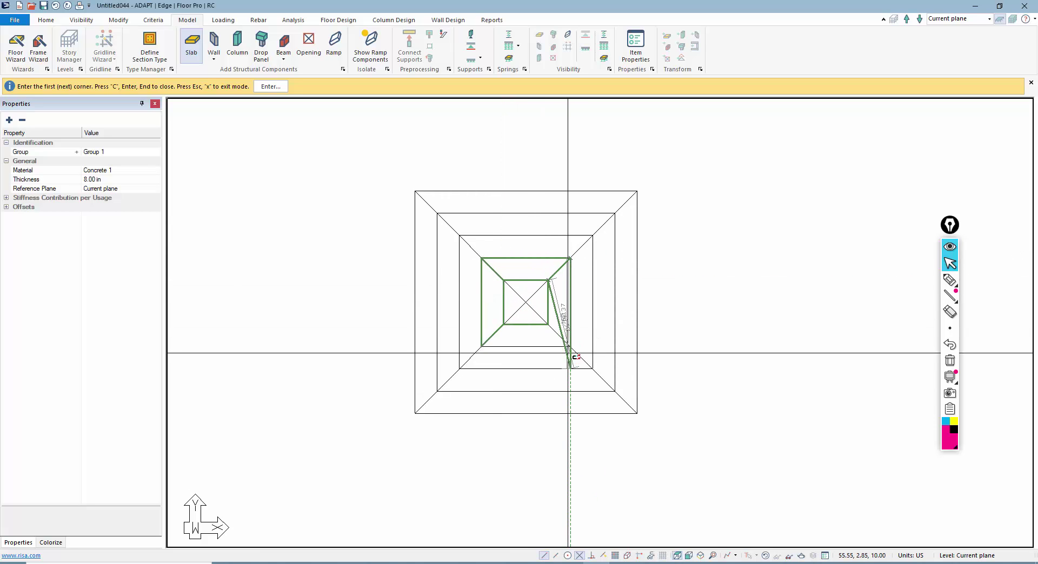
click(548, 324)
key(c)
click(504, 324)
click(481, 346)
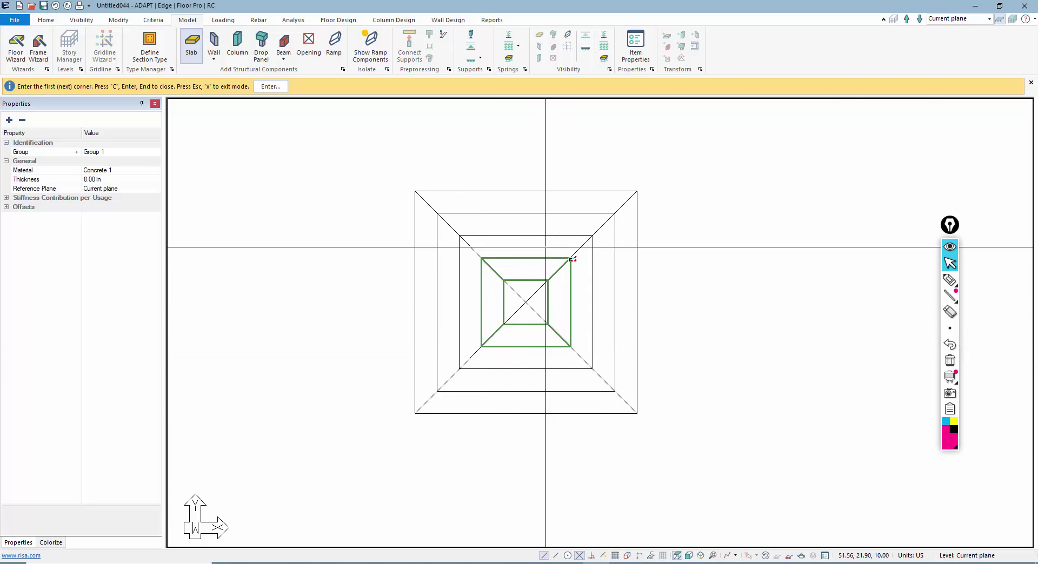
- Draw the upper trapezoidal slab regions between the second and third squares and between the third and fourth squares
click(459, 236)
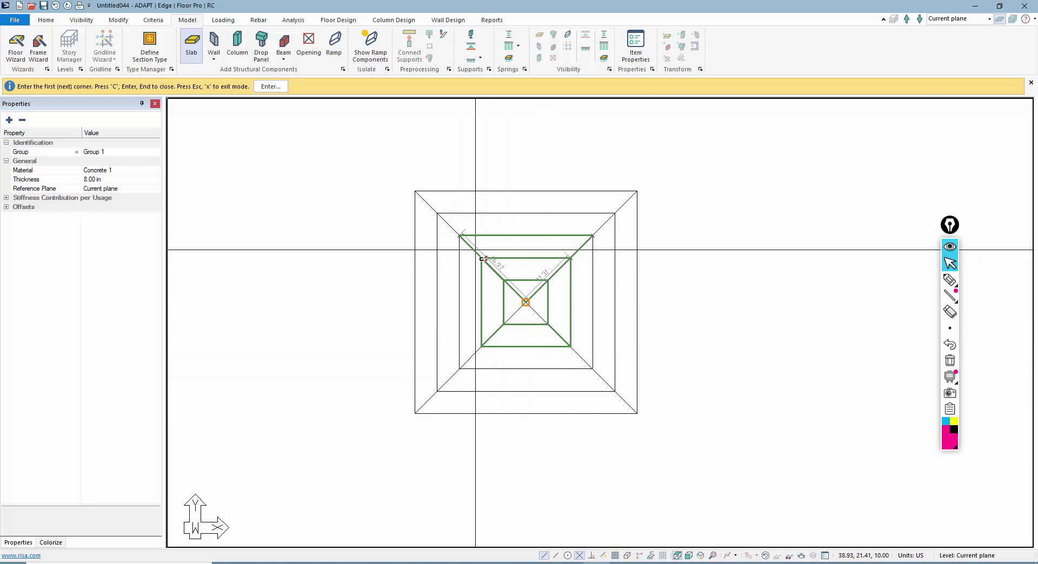
click(482, 258)
key(c)
click(593, 235)
click(614, 213)
click(437, 213)
click(459, 236)
key(c)
- Draw the upper trapezoidal slab region between the fourth square and the outer outline
click(615, 213)
click(614, 213)
click(638, 191)
click(415, 191)
click(438, 214)
key(c)
- Draw the left trapezoidal slab region between the second and third squares
click(481, 258)
click(459, 235)
click(459, 368)
click(481, 346)
key(c)
- Draw the left trapezoidal slab region between the third and fourth squares
click(459, 236)
click(437, 213)
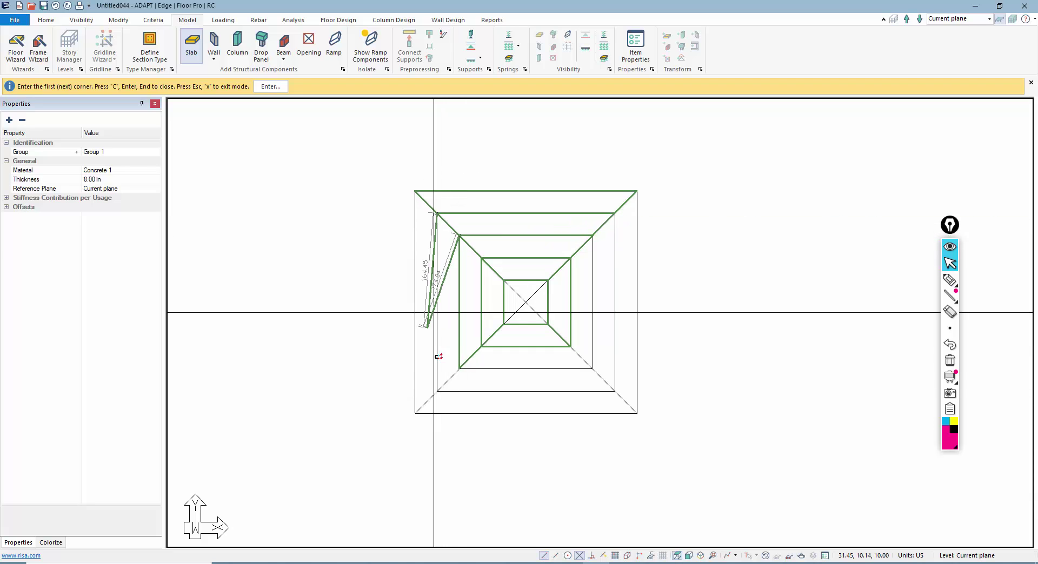
click(437, 391)
click(459, 368)
key(c)
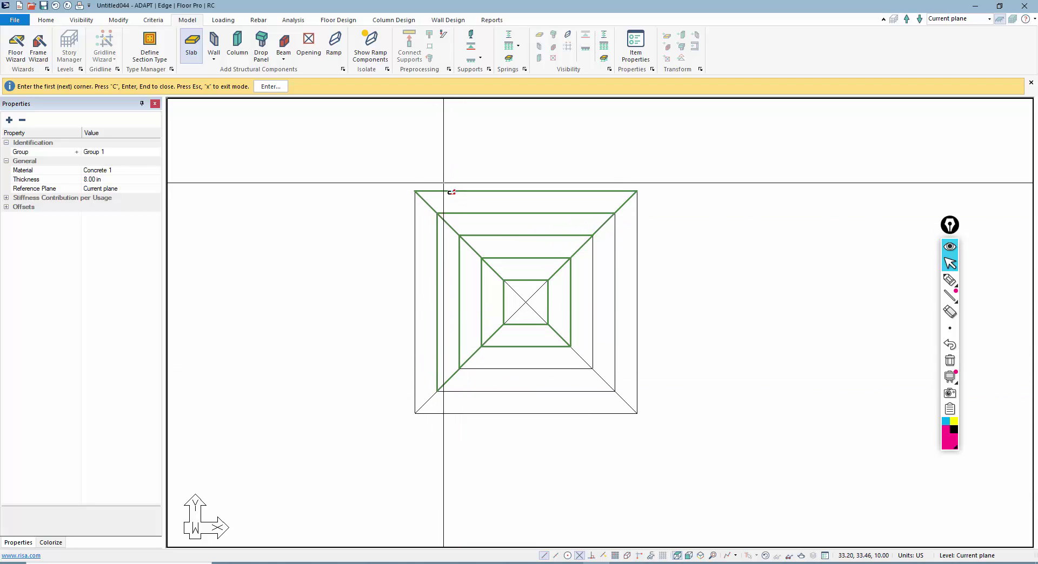
- Draw the left trapezoidal slab region between the fourth square and the outer outline
click(437, 213)
click(414, 191)
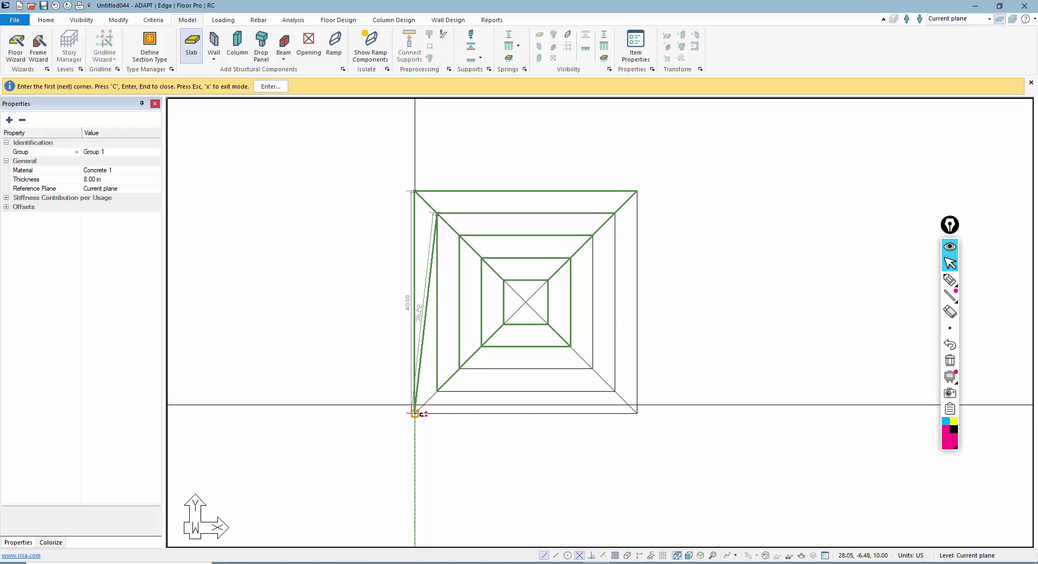
click(415, 413)
click(438, 391)
key(c)
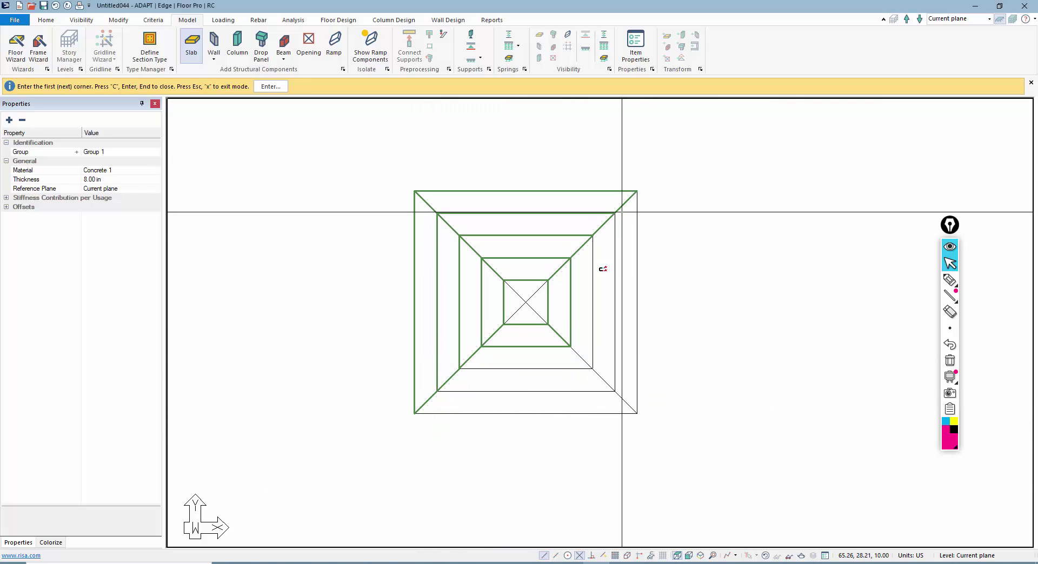
- Draw the right trapezoidal slab region between the second and third squares
click(570, 344)
click(592, 366)
click(592, 236)
key(c)
- Draw the right trapezoidal slab regions in the two outermost rings, from the third square out to the outer outline
click(593, 236)
click(595, 368)
click(592, 368)
click(614, 391)
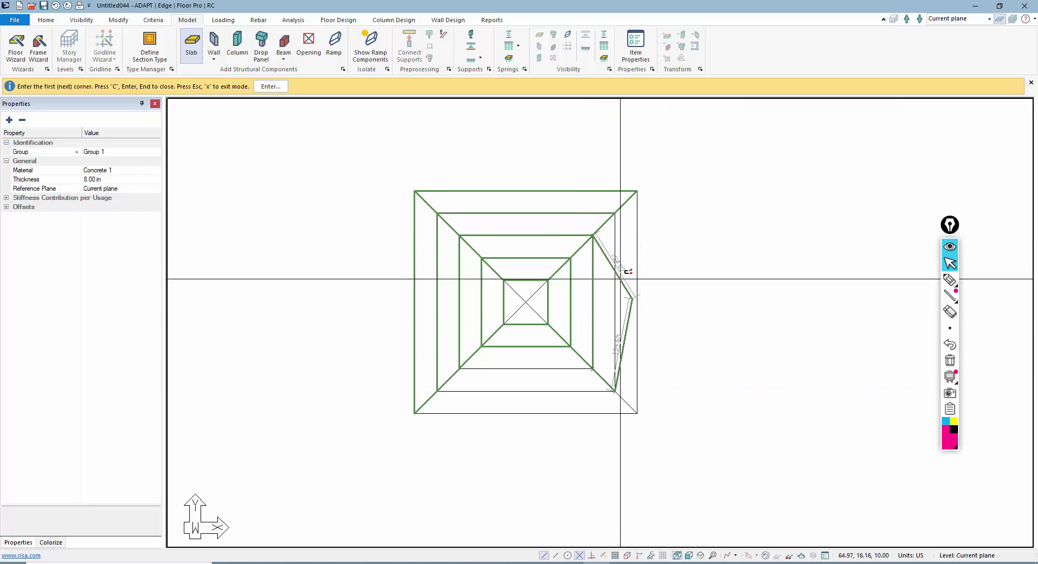
click(615, 214)
click(637, 414)
click(637, 191)
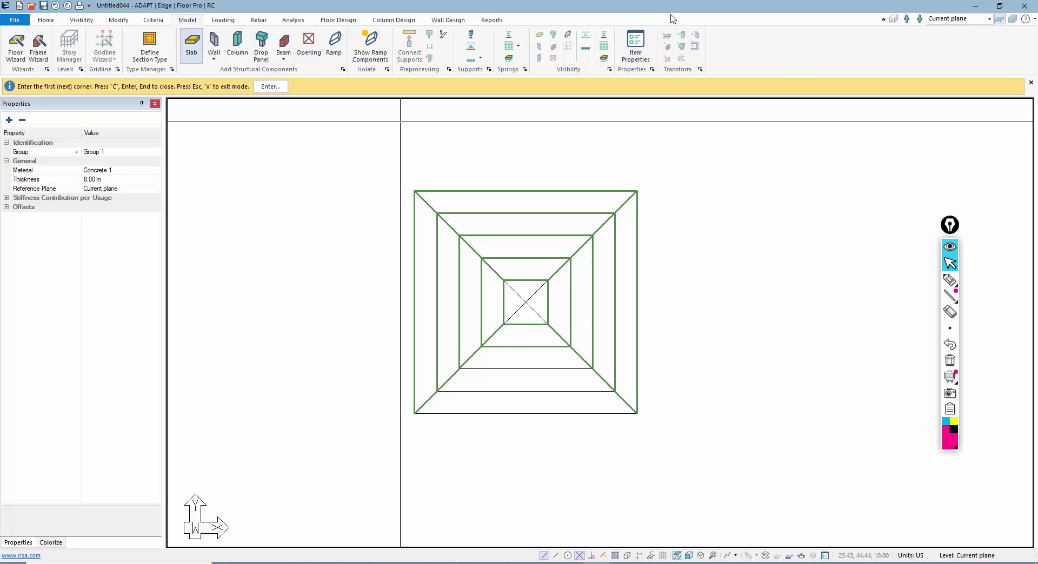
- Draw the lower trapezoidal slab region between the second and third squares
click(482, 346)
click(459, 369)
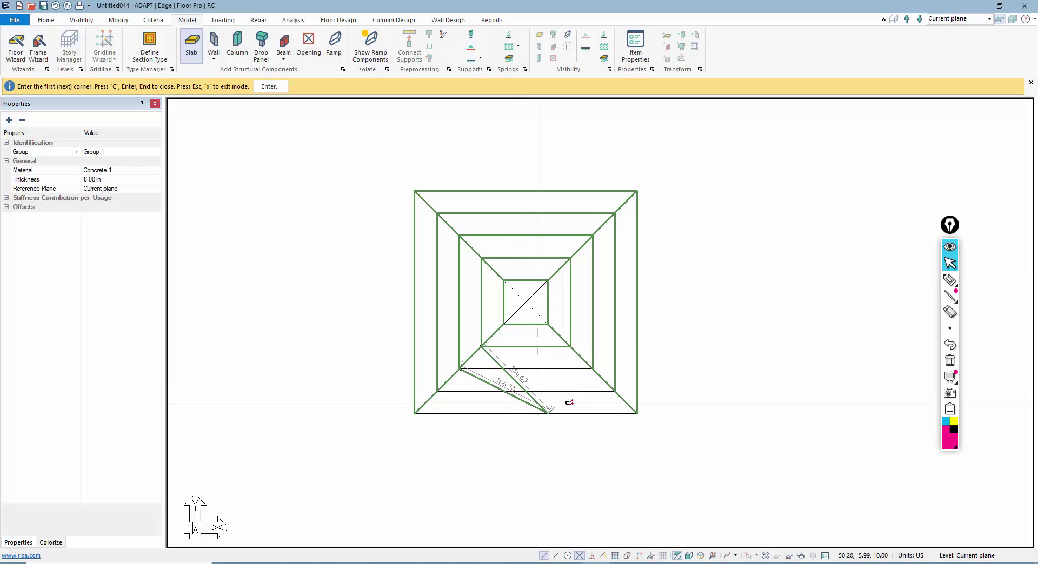
click(593, 368)
click(570, 346)
key(c)
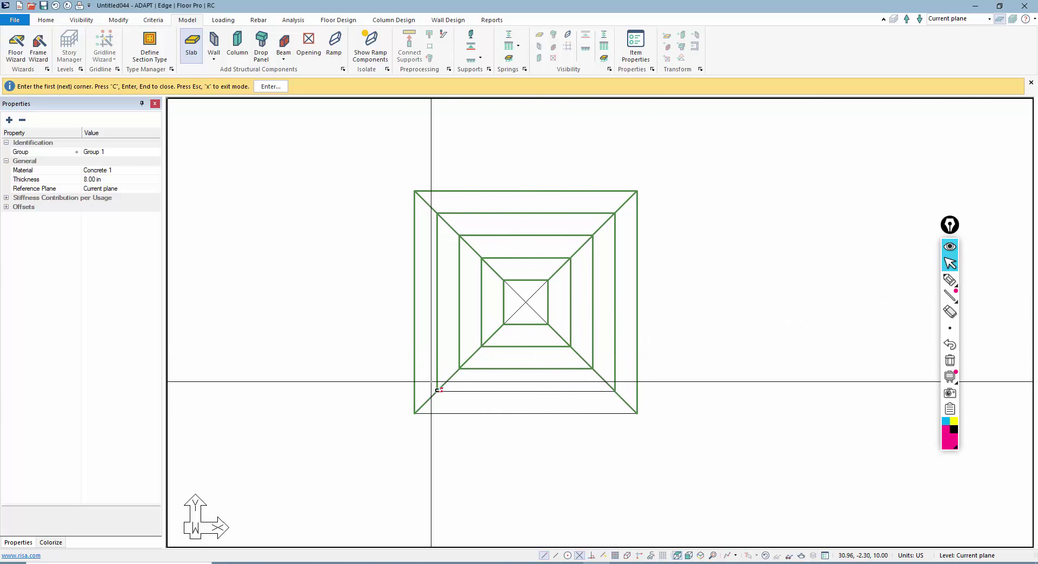
- Draw the lower trapezoidal slab regions in the two outermost rings, from the third square out to the outer outline
click(460, 369)
click(437, 391)
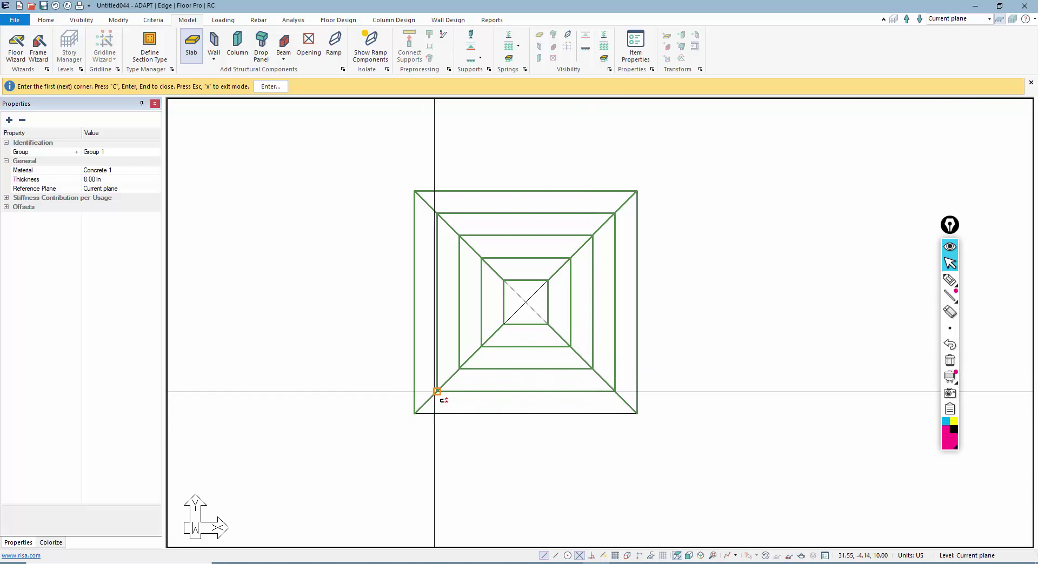
click(414, 414)
click(637, 413)
click(615, 391)
key(c)
scroll(509, 415, down, 4)
key(Escape)
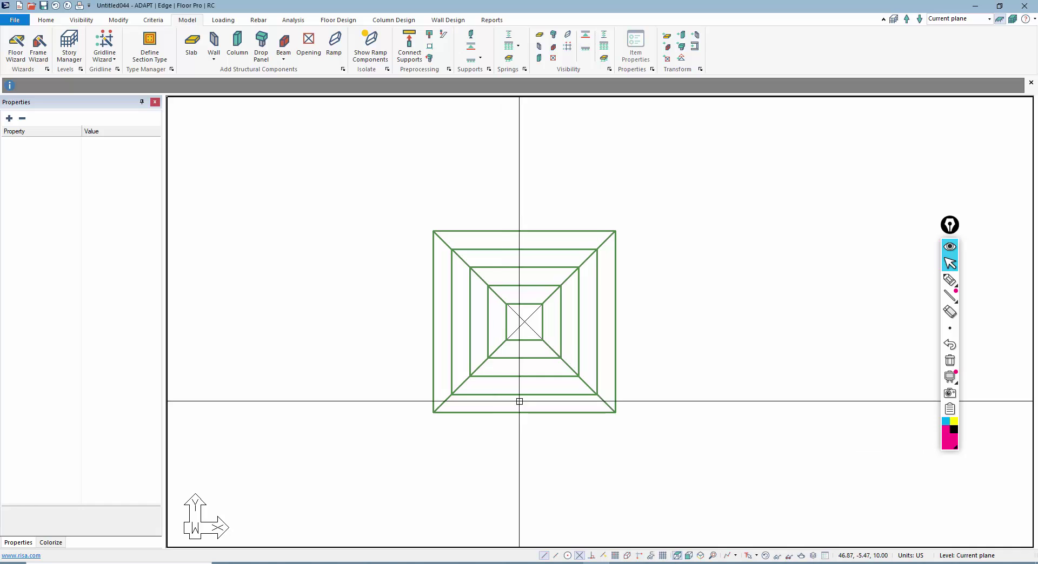
- Render the model in 3D and orbit it to inspect the completed uniform-thickness slab regions
scroll(528, 362, up, 2)
scroll(540, 364, down, 1)
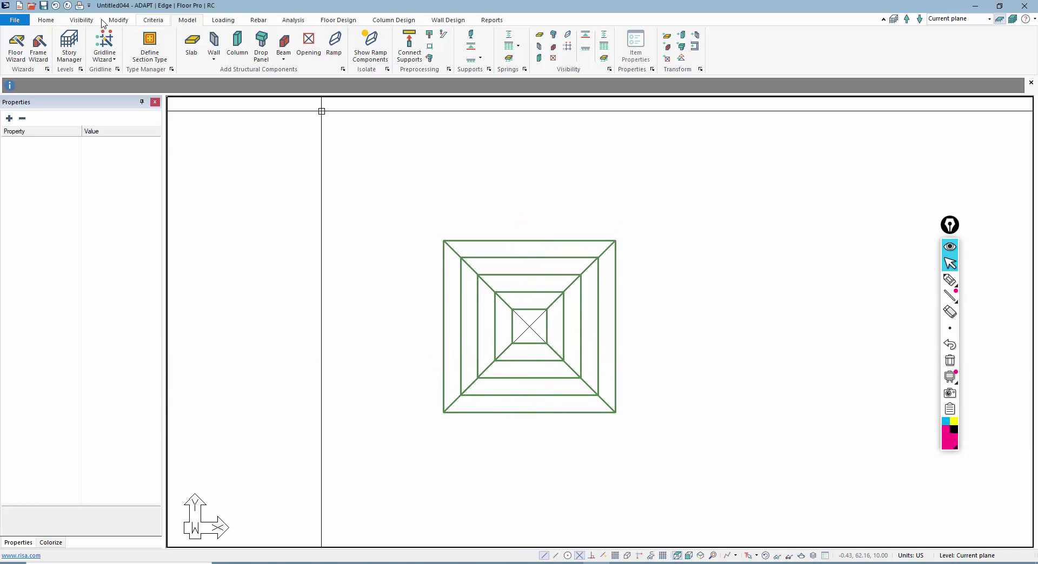
click(81, 20)
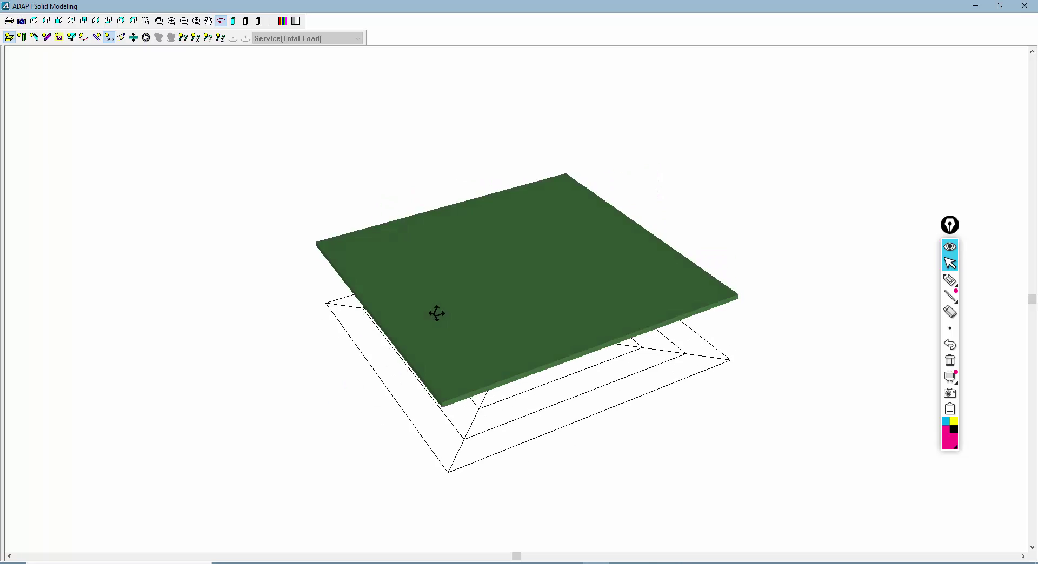
drag(437, 314, 649, 94)
click(1024, 6)
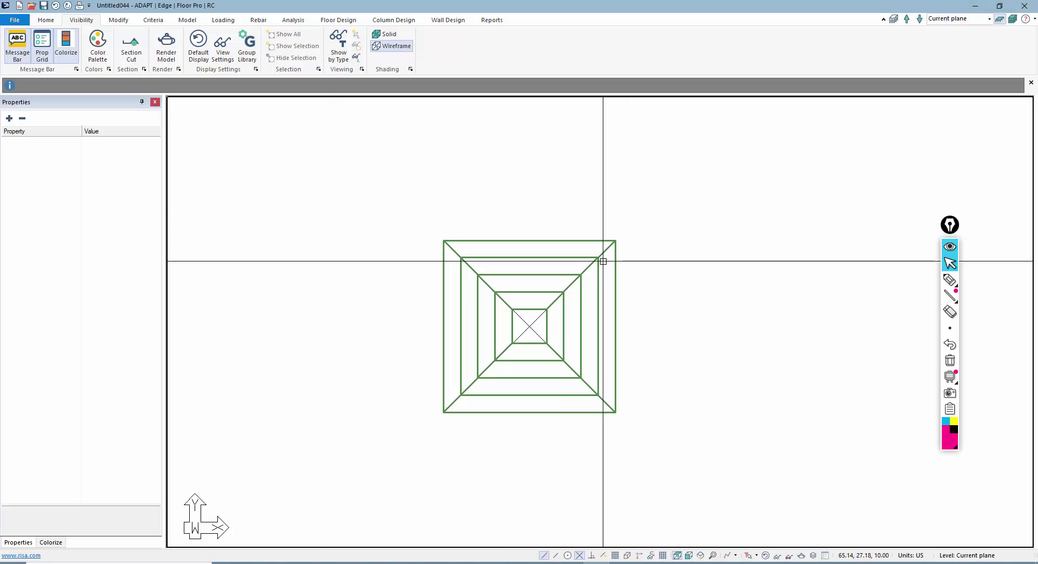
- Turn off the ADAPT_Line layer to hide the layout lines
click(45, 22)
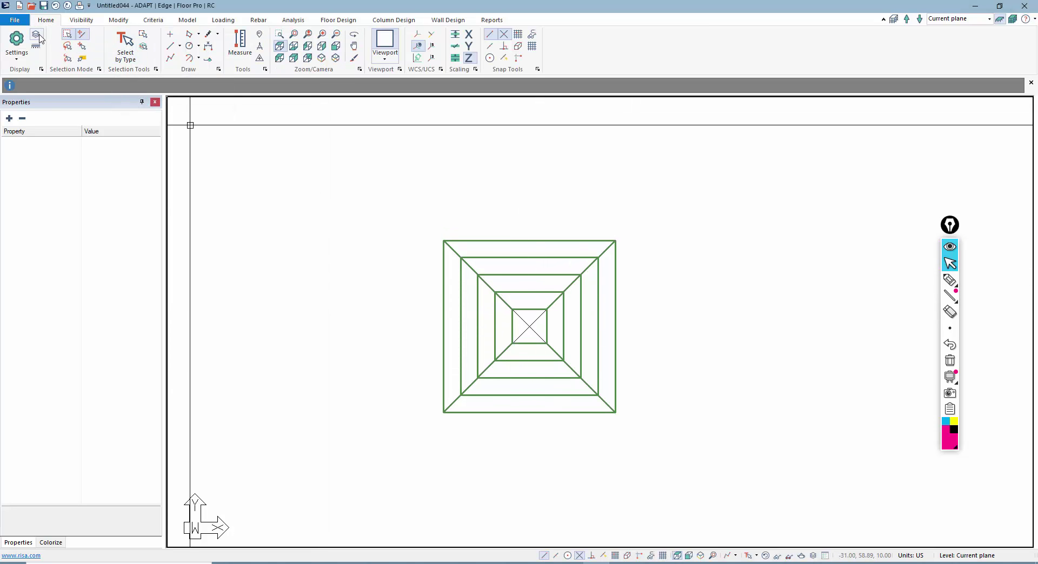
click(37, 35)
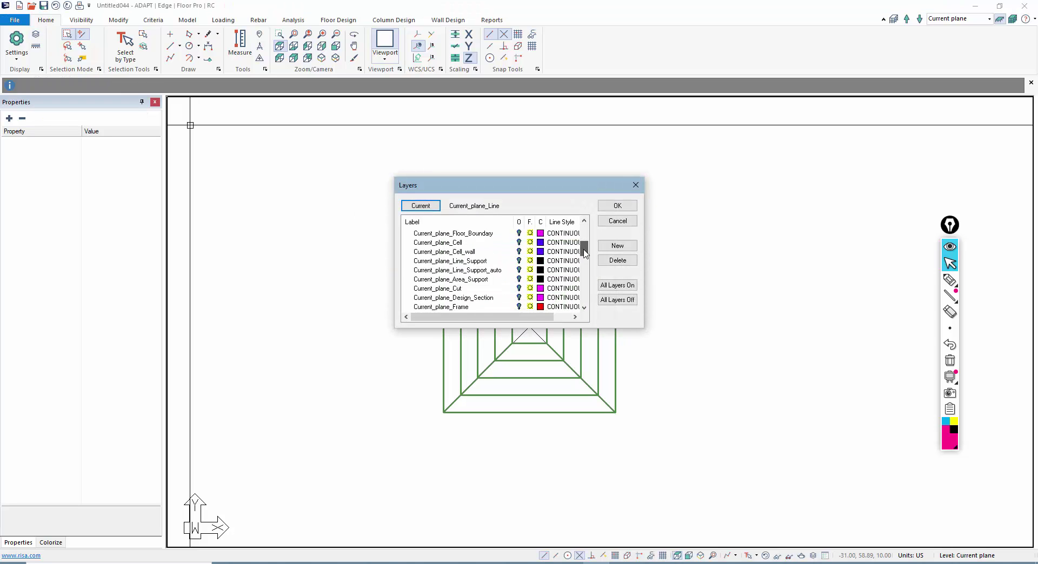
click(433, 223)
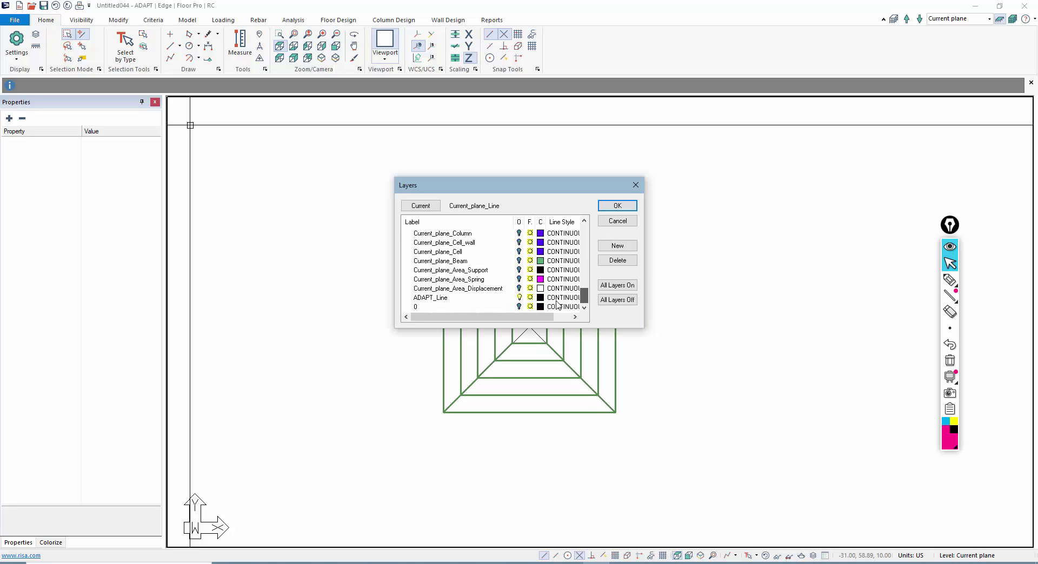
click(617, 206)
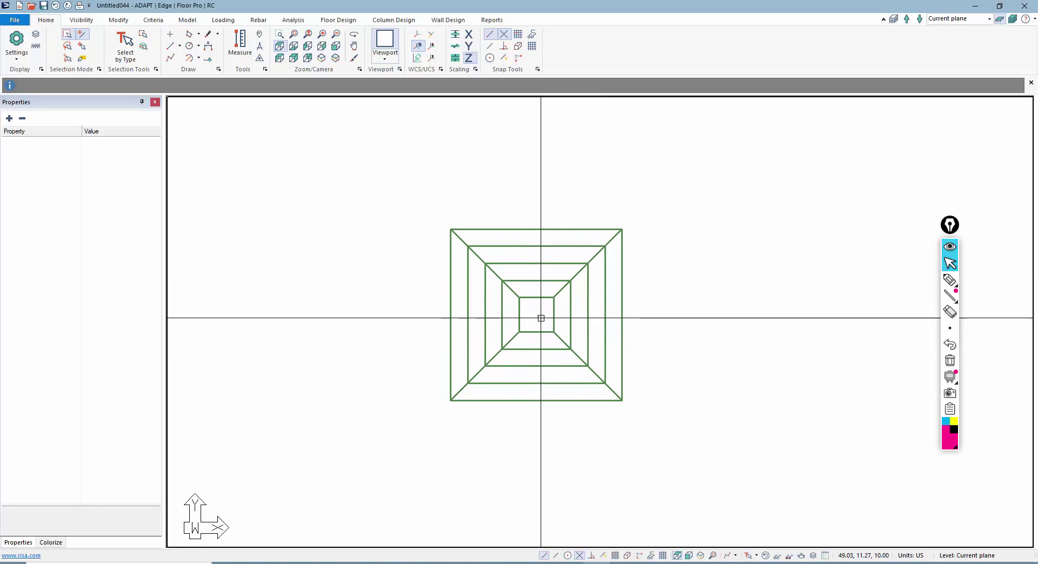
- Examine the central slab region's thickness and offset properties and check the slab in elevation, returning to the plan view
click(558, 292)
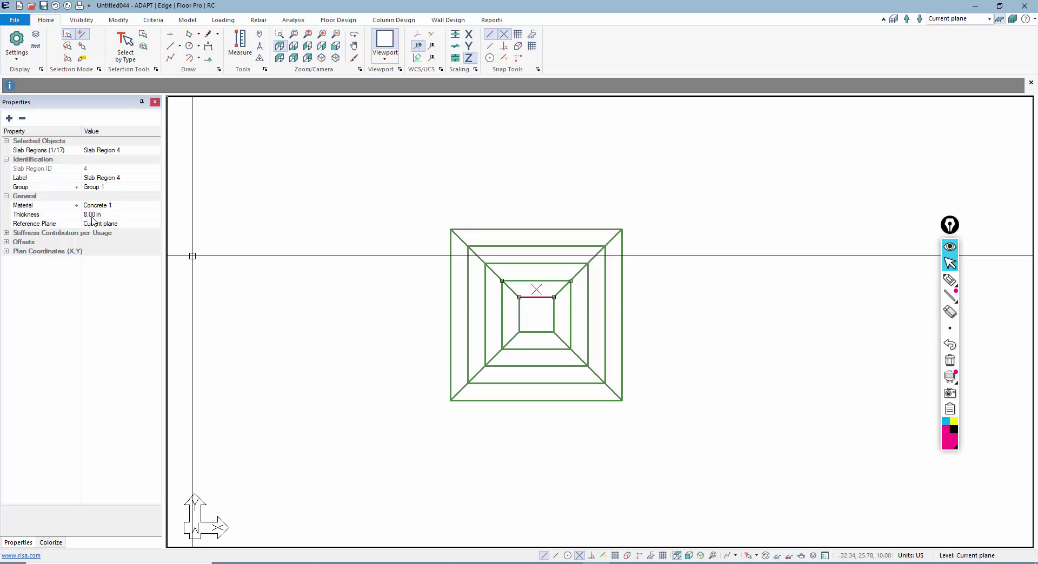
click(519, 318)
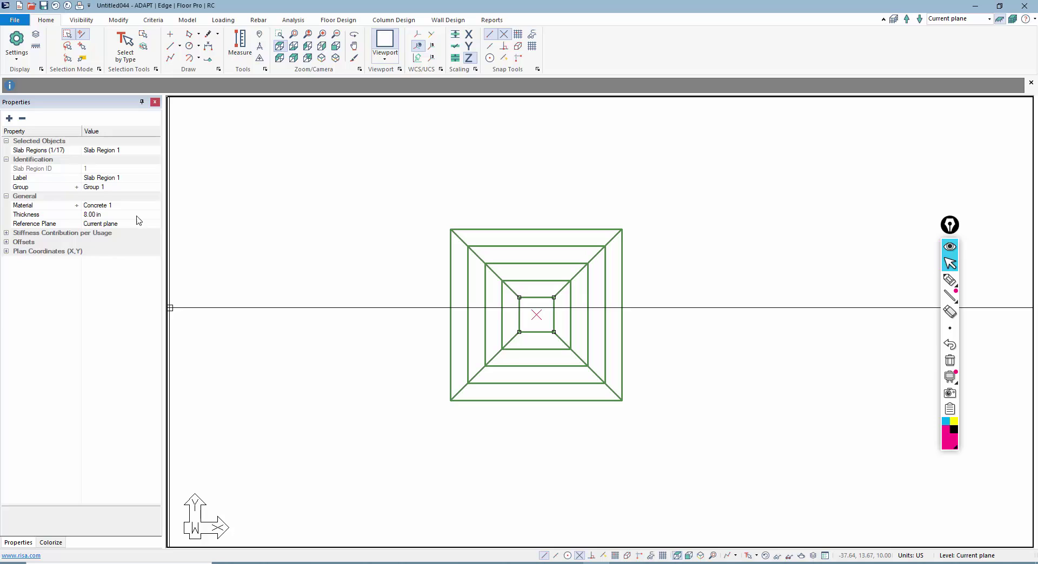
click(7, 242)
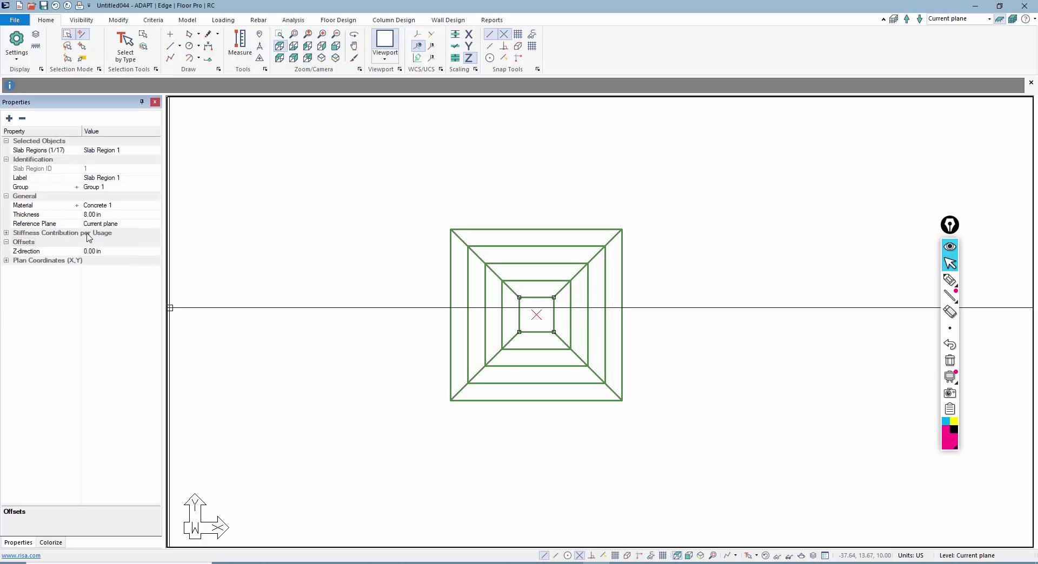
click(687, 555)
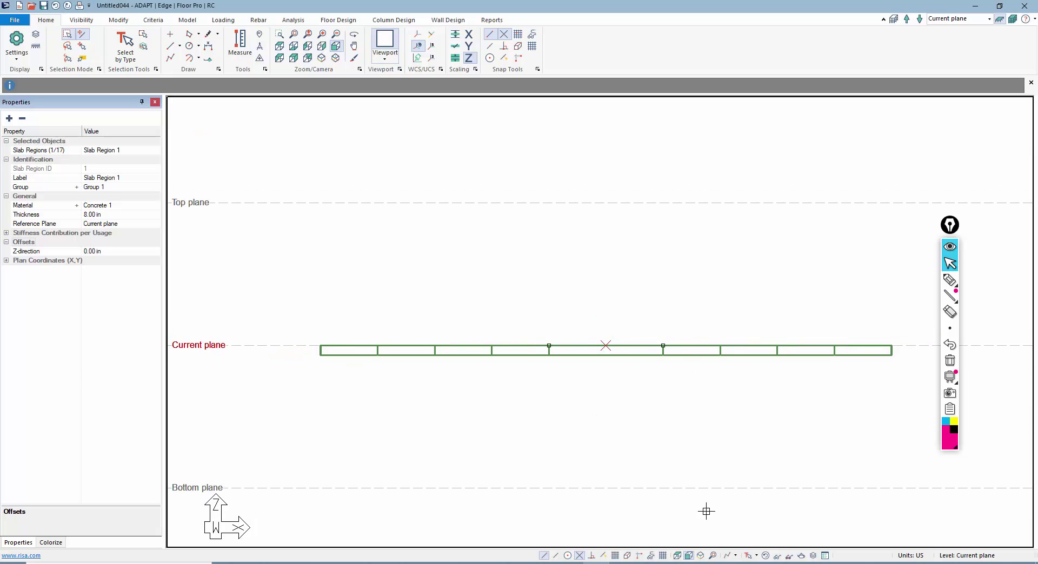
click(678, 556)
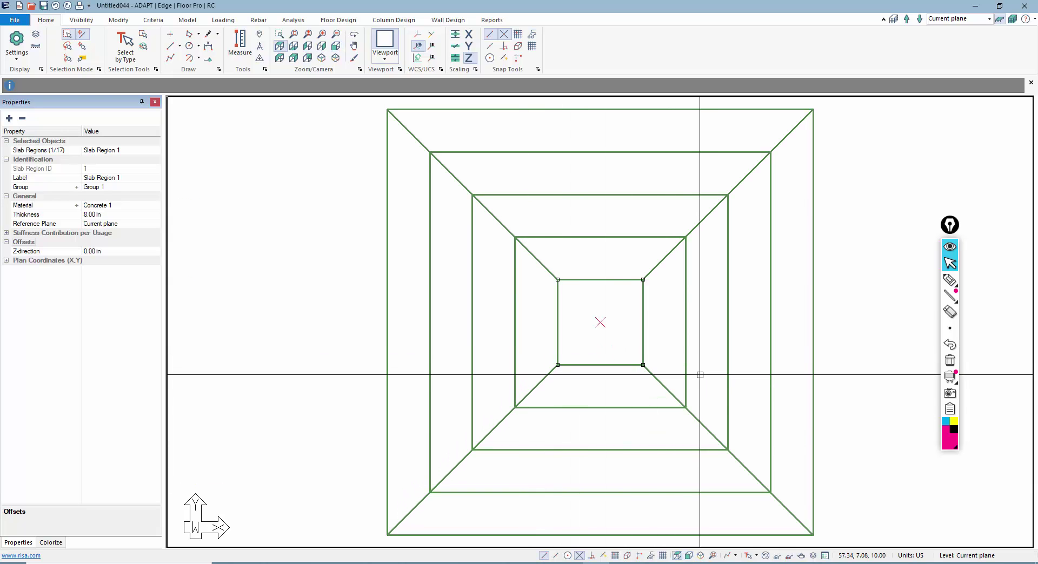
- Set the four slab regions of the ring around the central square to 10 in thickness and -2 in Z-direction offset
drag(669, 403, 654, 285)
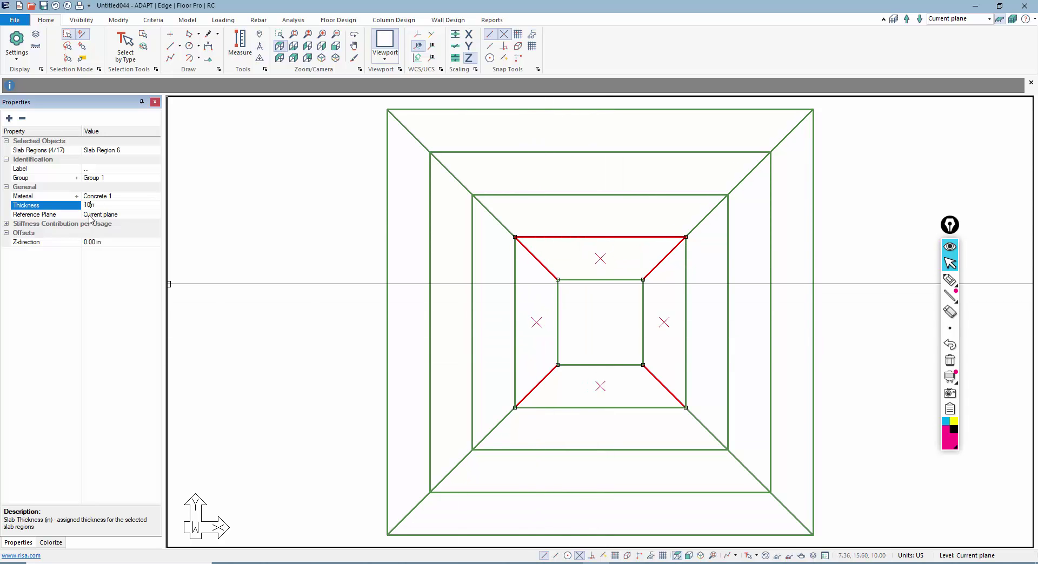
click(91, 243)
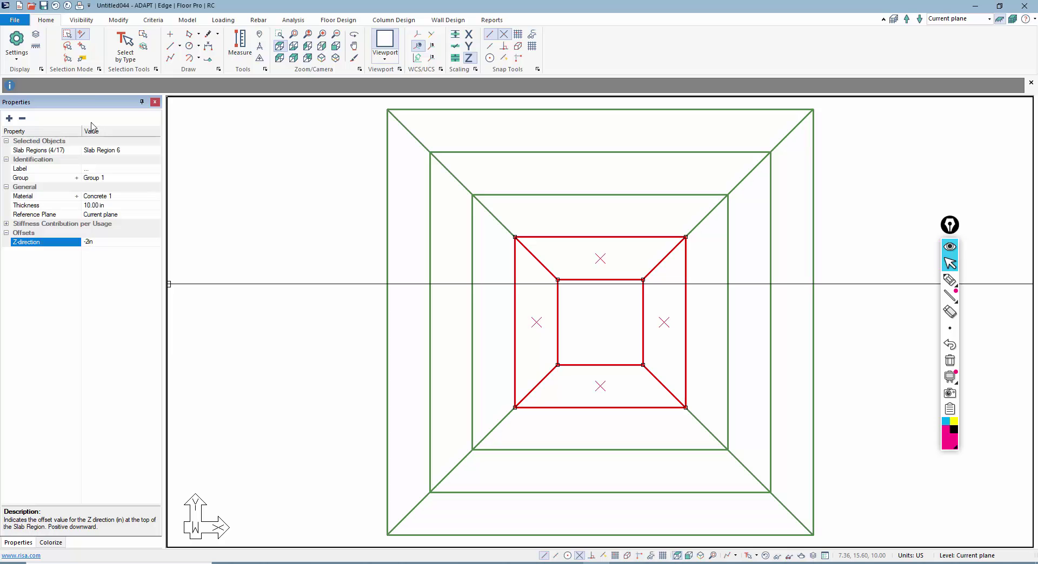
click(285, 215)
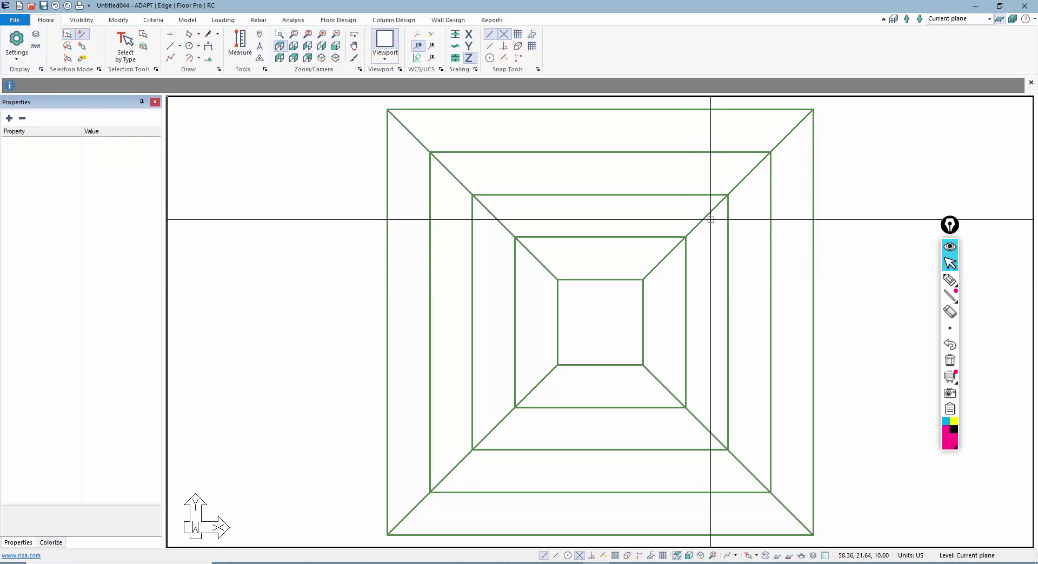
- Set the four slab regions between the second and third squares to 12 in thickness and -4 in Z-direction offset
drag(710, 222, 695, 210)
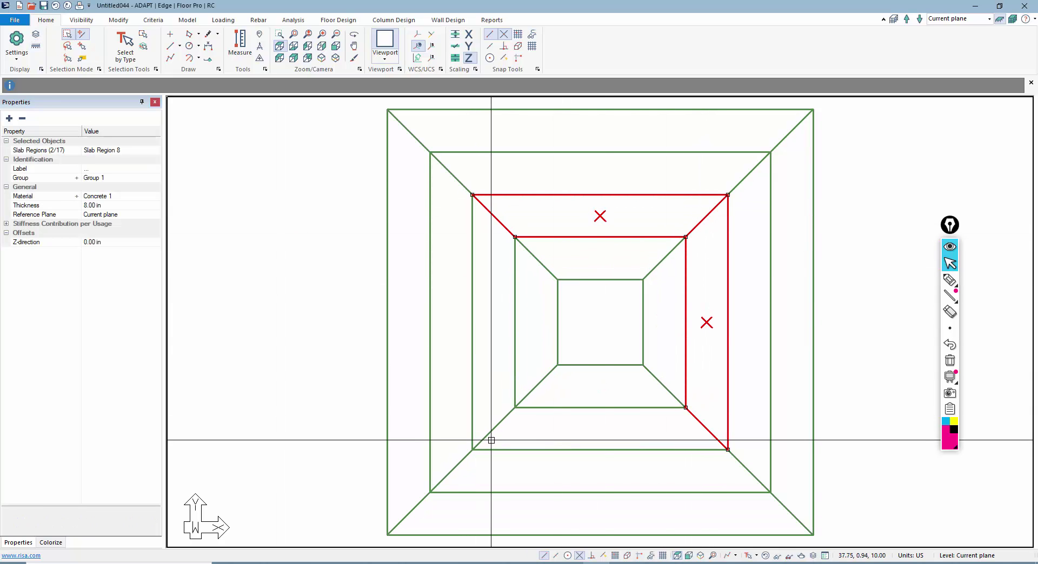
drag(508, 435, 491, 417)
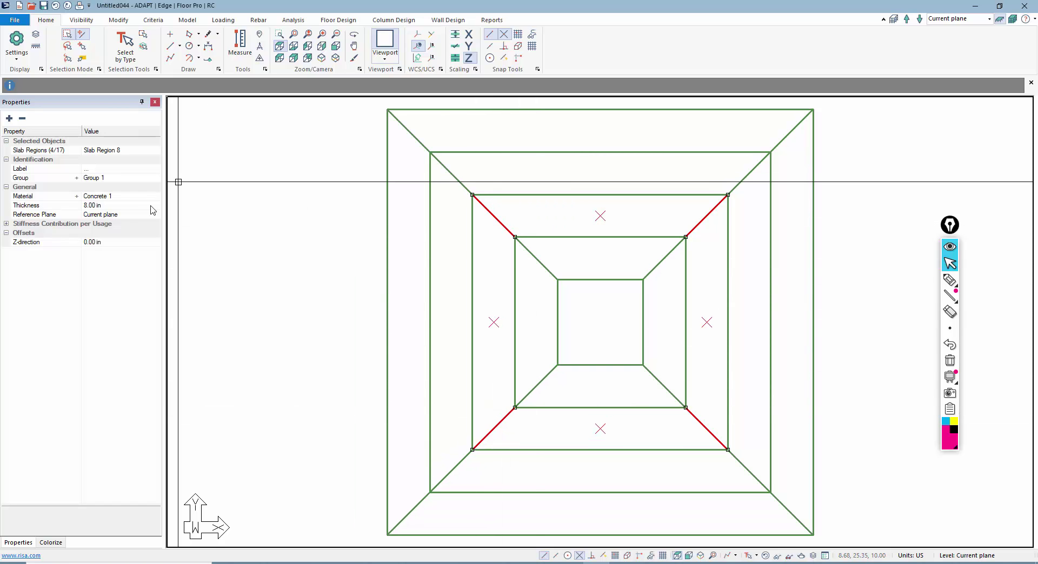
click(90, 205)
text(12)
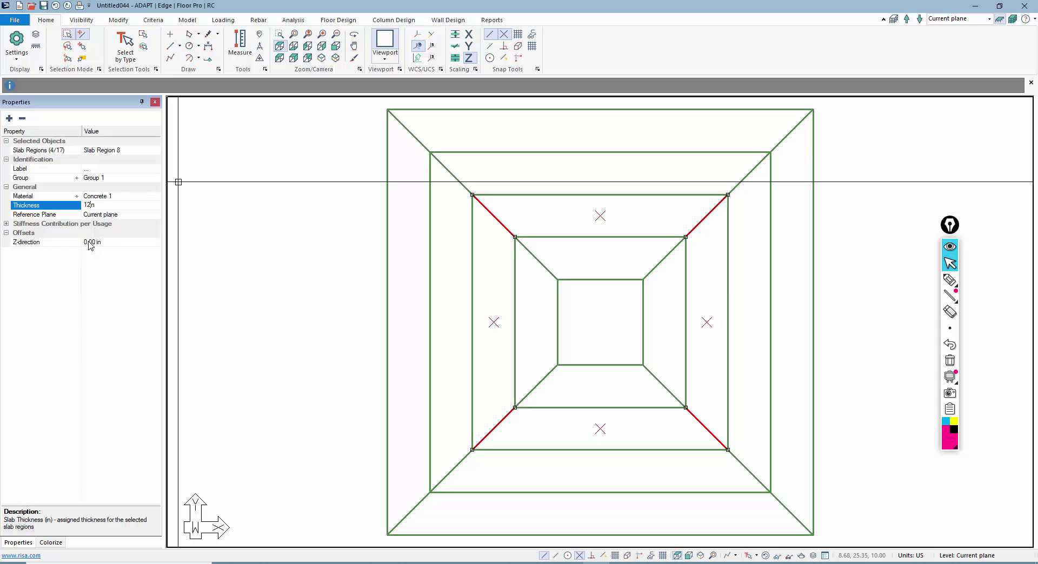
click(90, 243)
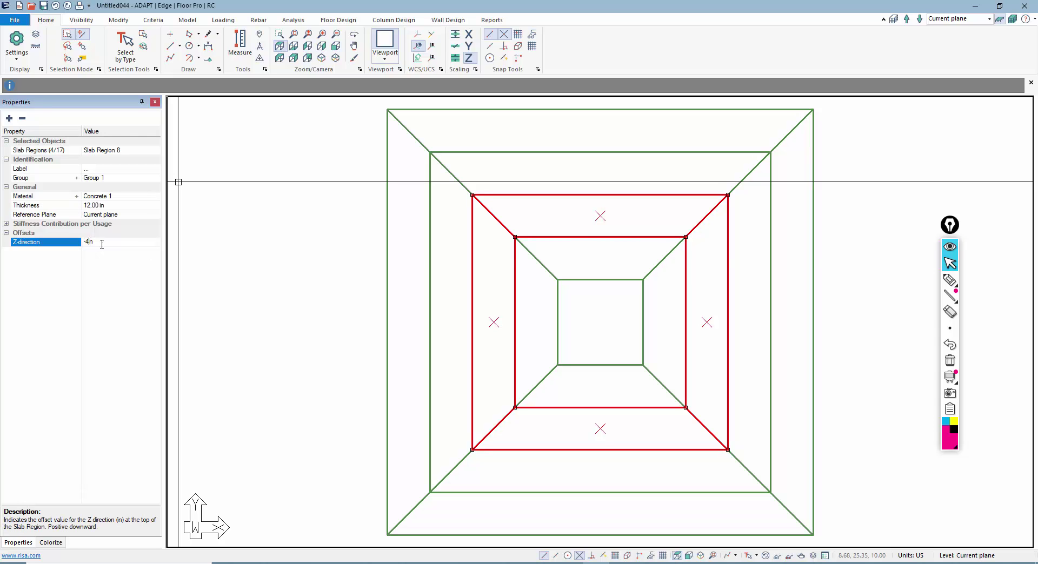
click(355, 273)
- Set the four slab regions between the third and fourth squares to 14 in thickness and -6 in Z-direction offset
click(737, 169)
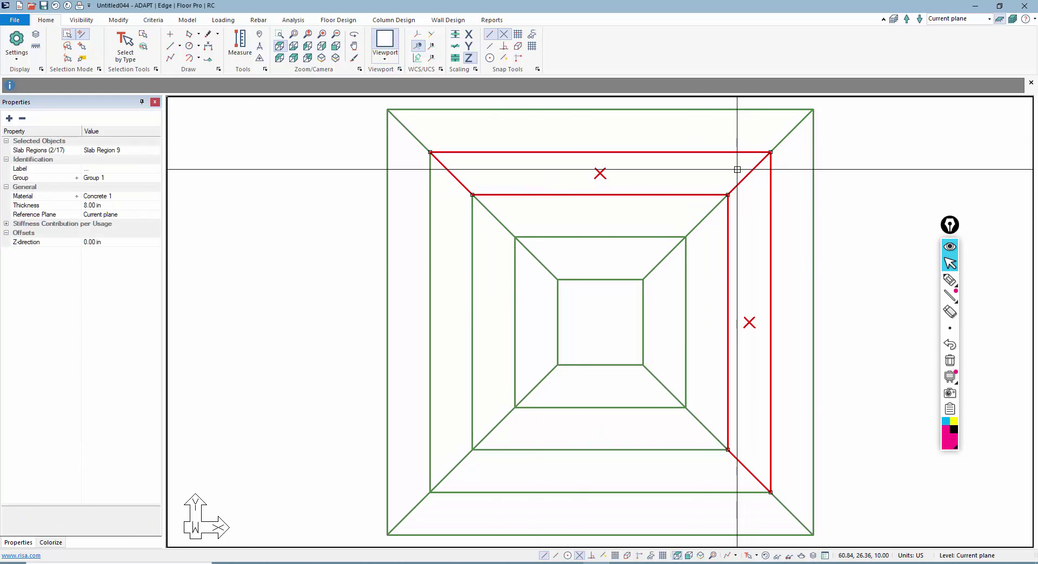
ctrl+click(457, 467)
click(453, 460)
click(91, 206)
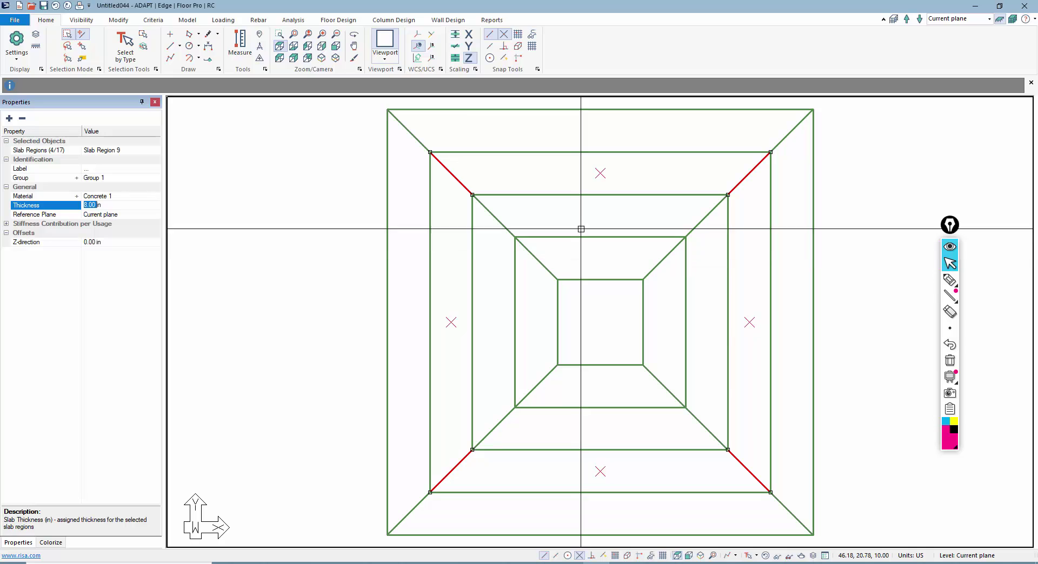
text(14)
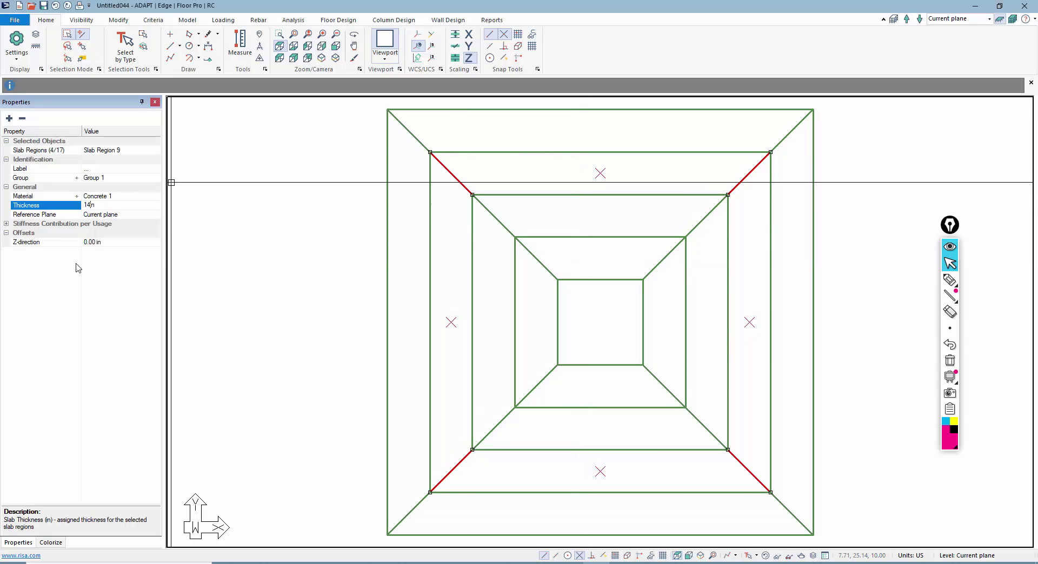
click(93, 242)
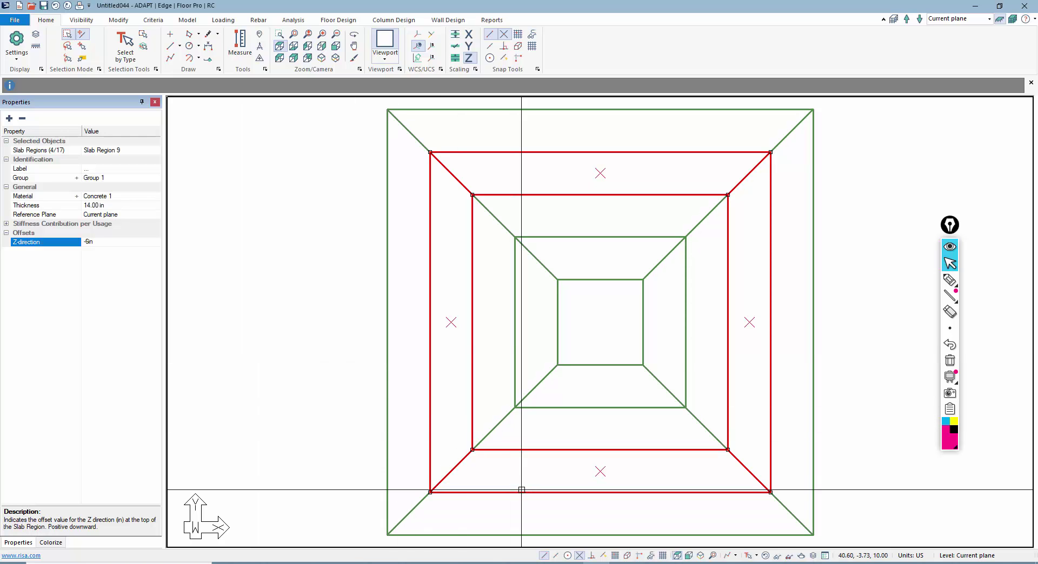
click(290, 426)
- Modify the item properties of the outermost ring's four slab regions, setting their thickness to 16 in
drag(430, 510, 401, 498)
click(795, 138)
click(786, 125)
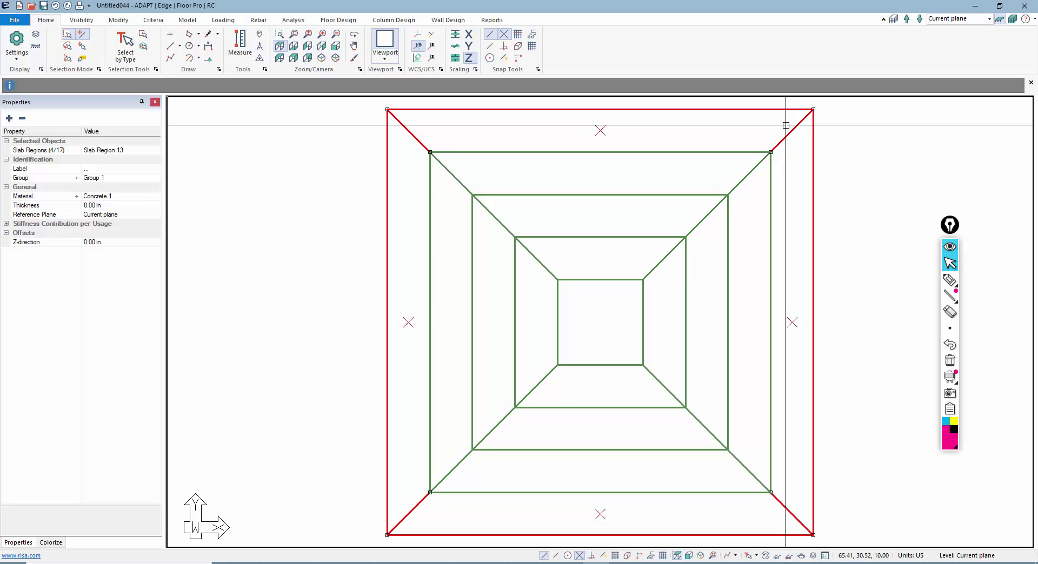
scroll(785, 125, down, 1)
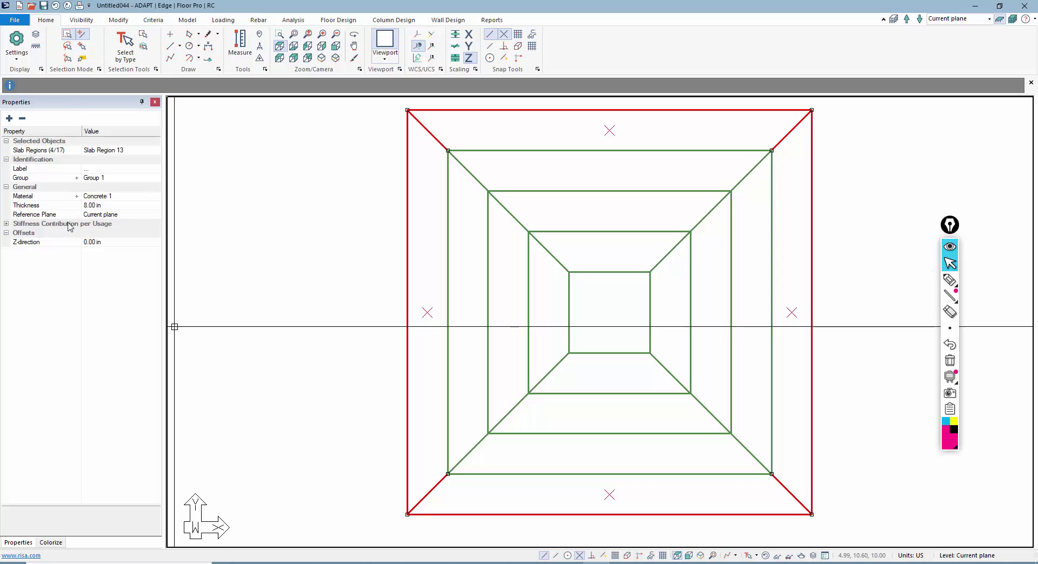
click(119, 20)
click(53, 51)
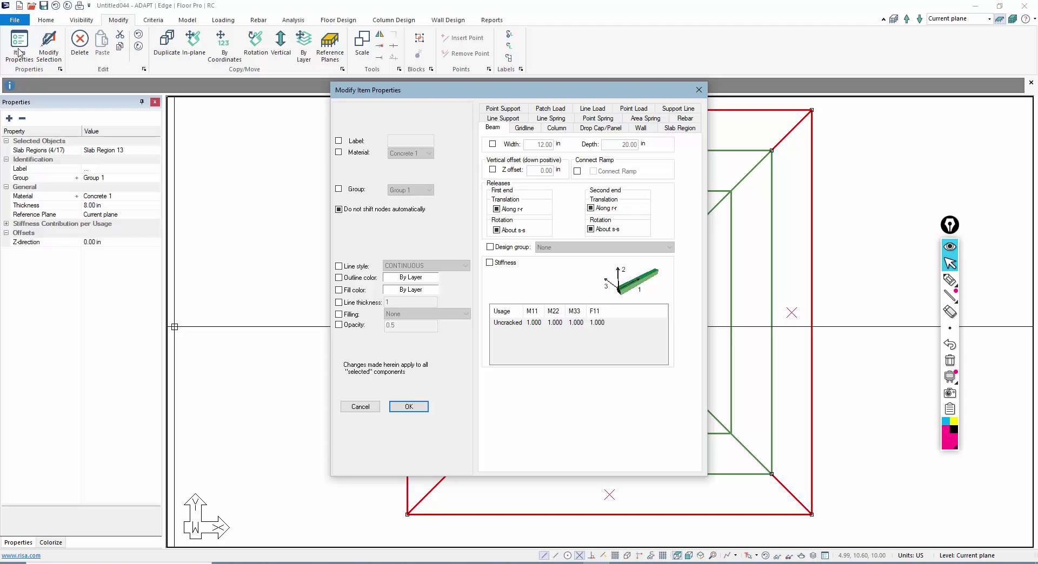
click(676, 128)
click(491, 149)
drag(540, 149, 575, 156)
text(16.00)
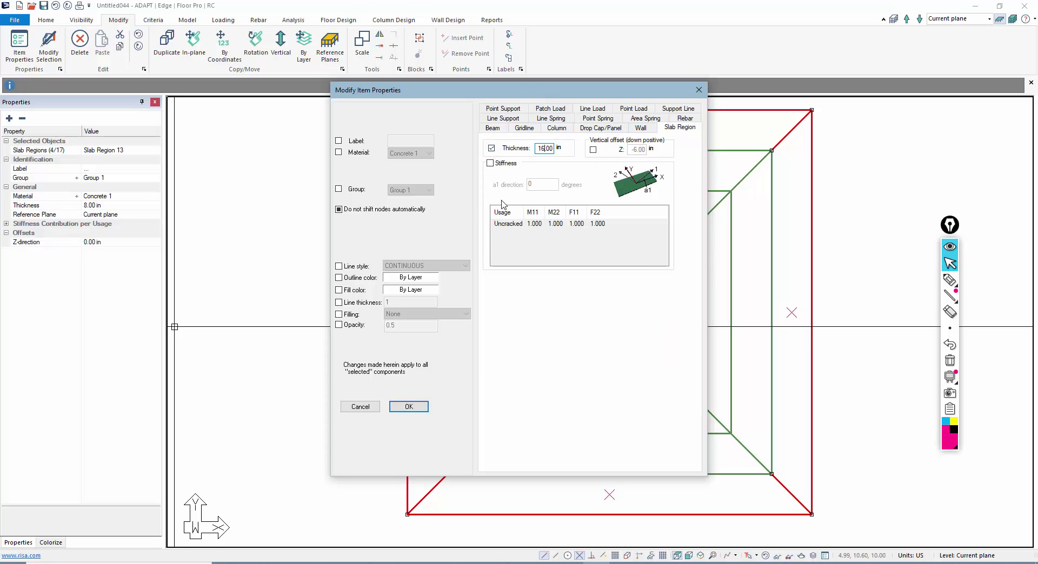
- Set the outermost ring's vertical Z offset to -8 in and apply the modified properties
click(490, 163)
click(490, 164)
click(593, 151)
click(409, 407)
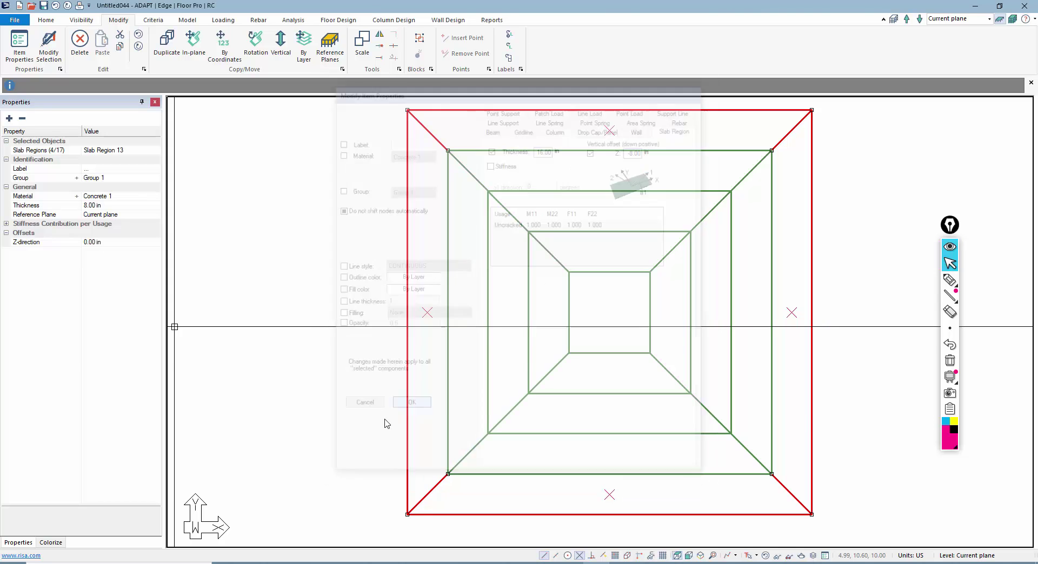
- Render the model in 3D and orbit it to inspect the stepped top surface of the slab
click(81, 21)
click(162, 48)
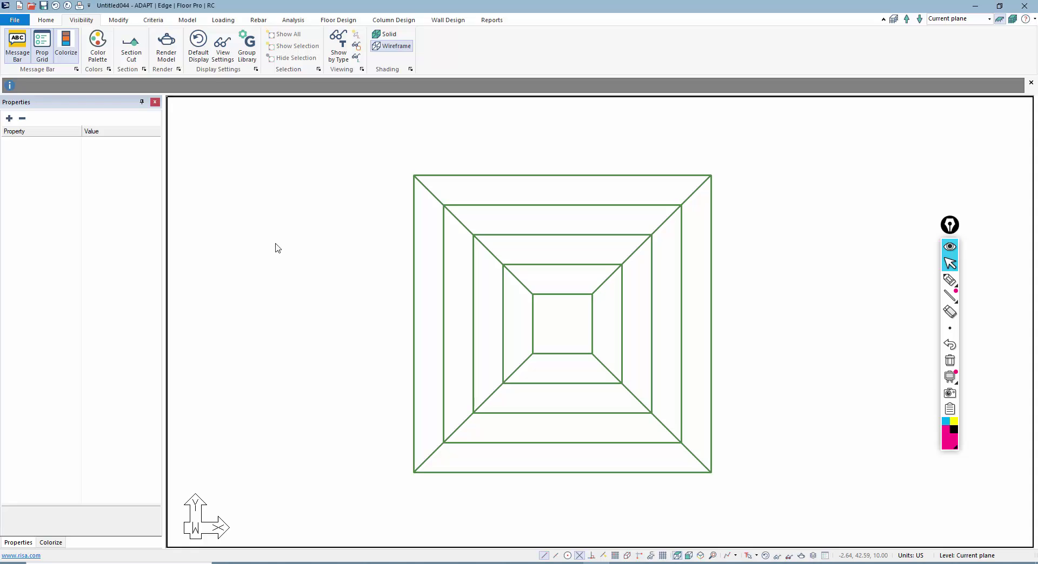
drag(289, 311, 311, 257)
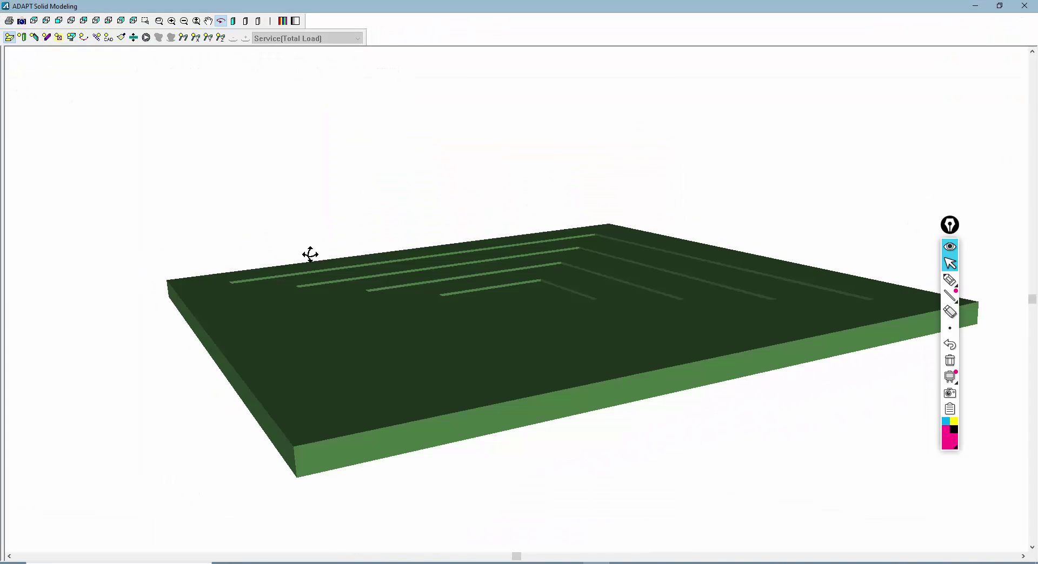
drag(526, 341, 603, 313)
click(1025, 6)
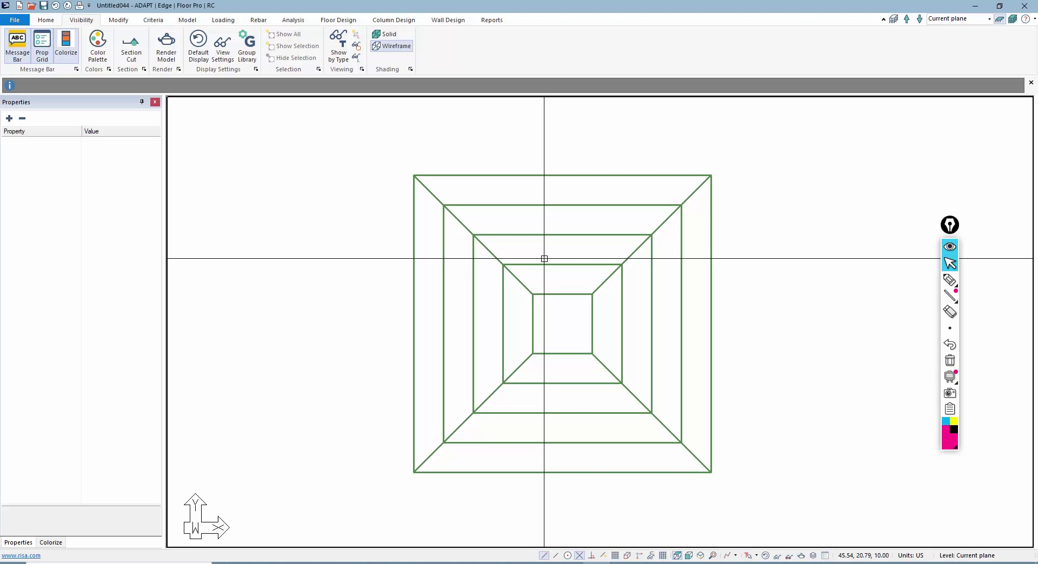
- Cut a section across the full width of the slab through its central square and place the section beside the plan
scroll(475, 287, down, 1)
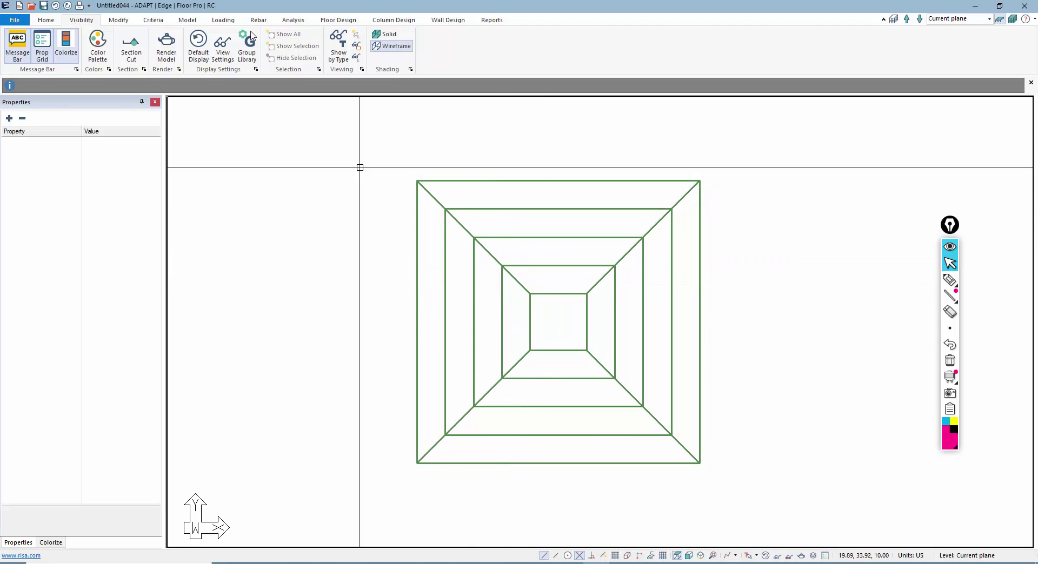
click(124, 55)
click(368, 314)
click(744, 307)
click(836, 308)
middle_drag(796, 336, 565, 283)
scroll(872, 261, down, 5)
scroll(871, 259, up, 5)
scroll(928, 248, up, 2)
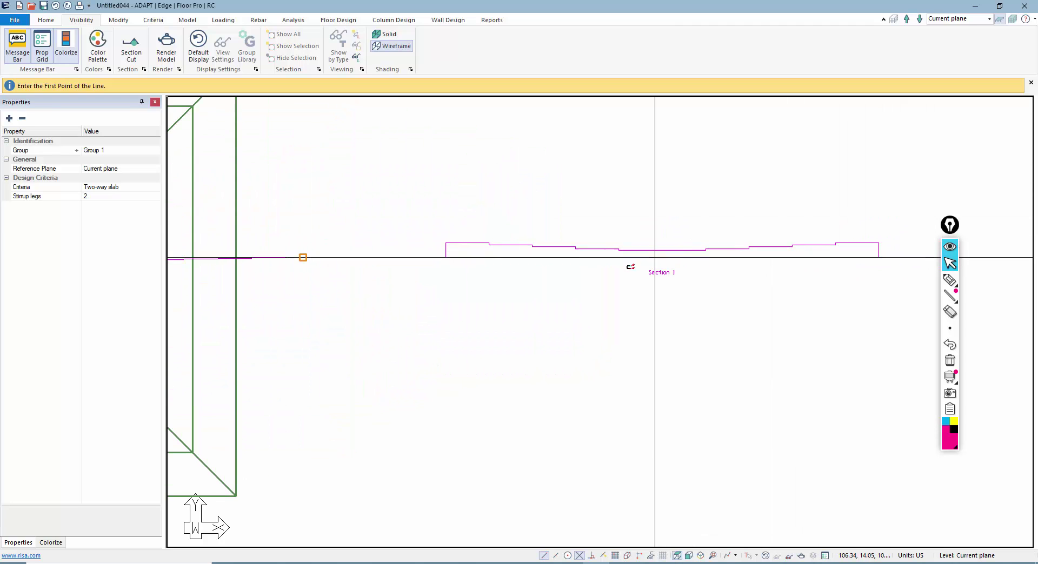
scroll(778, 302, down, 4)
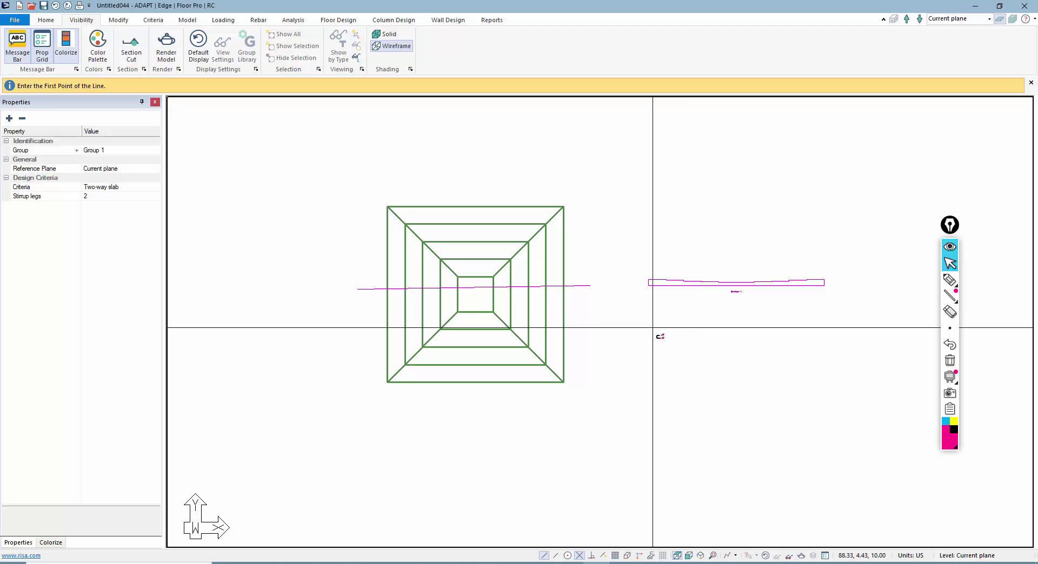
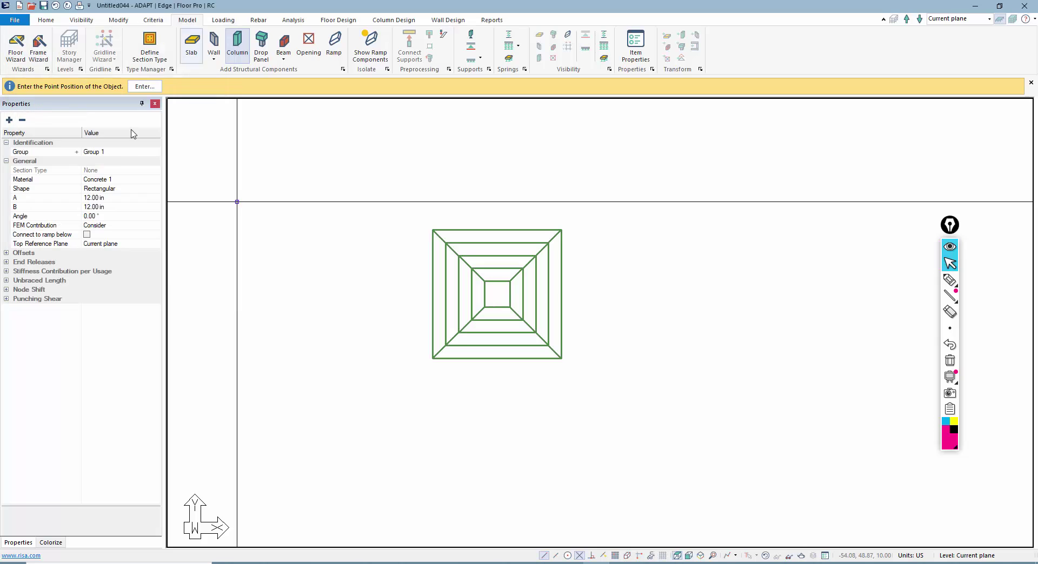
- Set the new column's rectangular section dimensions A and B to 22 in each
click(93, 201)
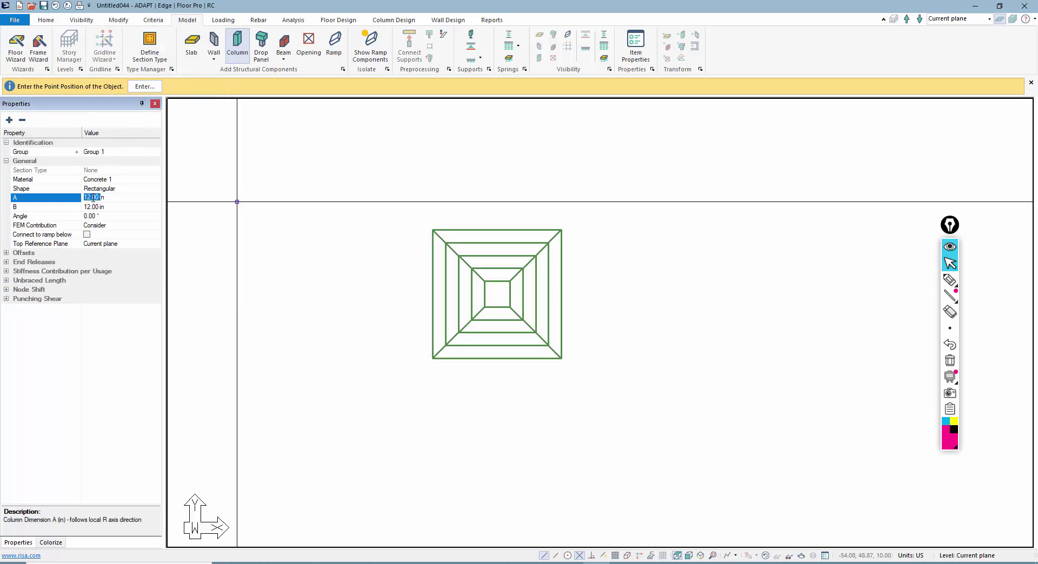
key(Return)
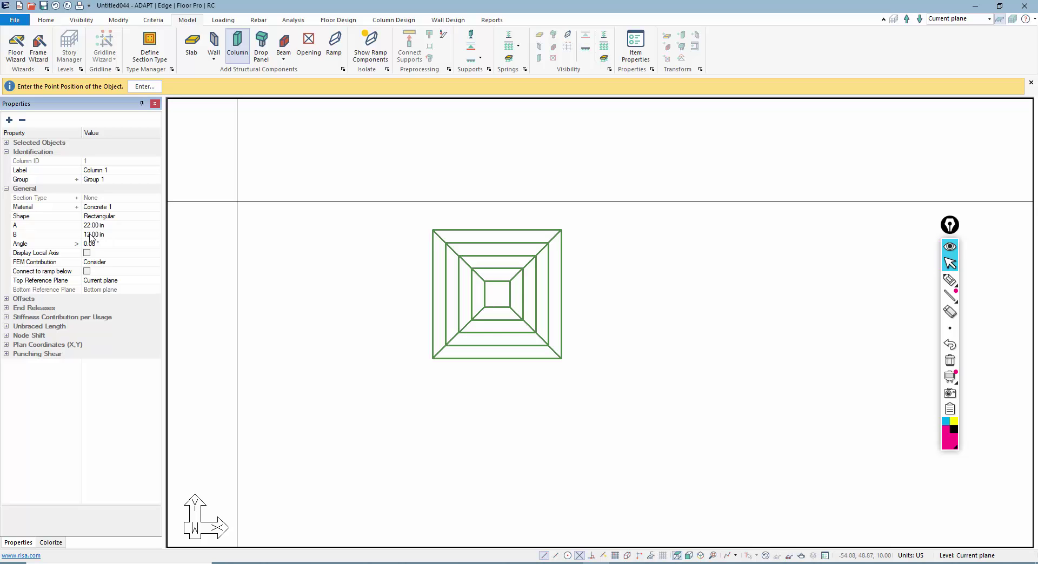
click(90, 234)
text(22)
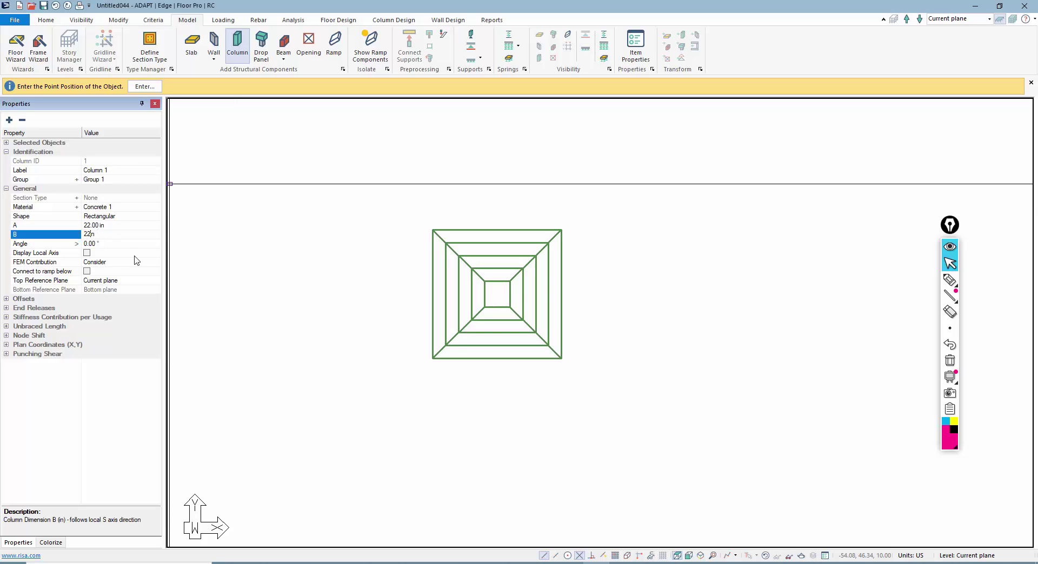
key(Return)
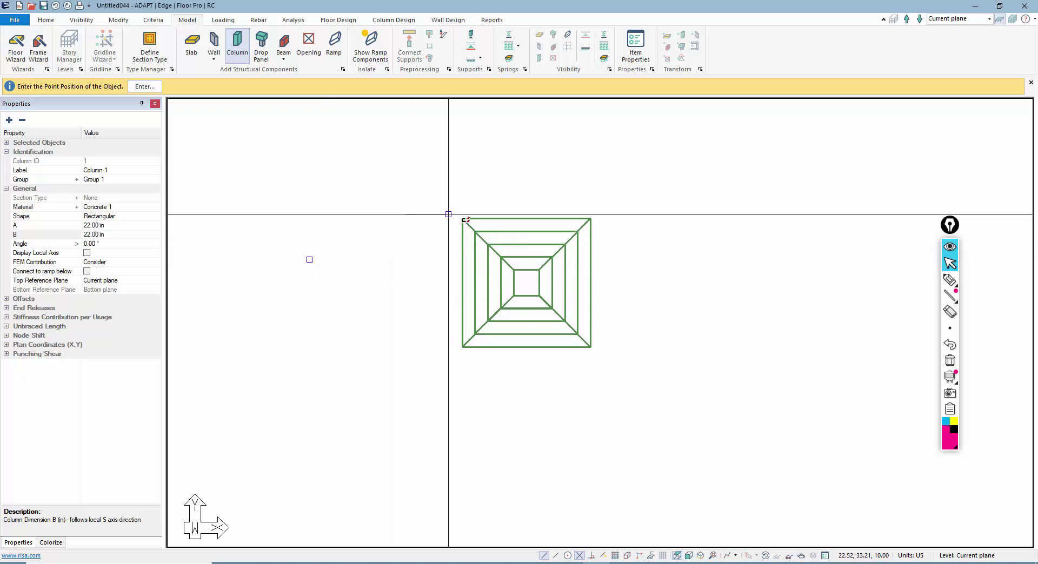
- Place columns at the four outer corners of the slab and delete the stray column outside the slab
click(464, 220)
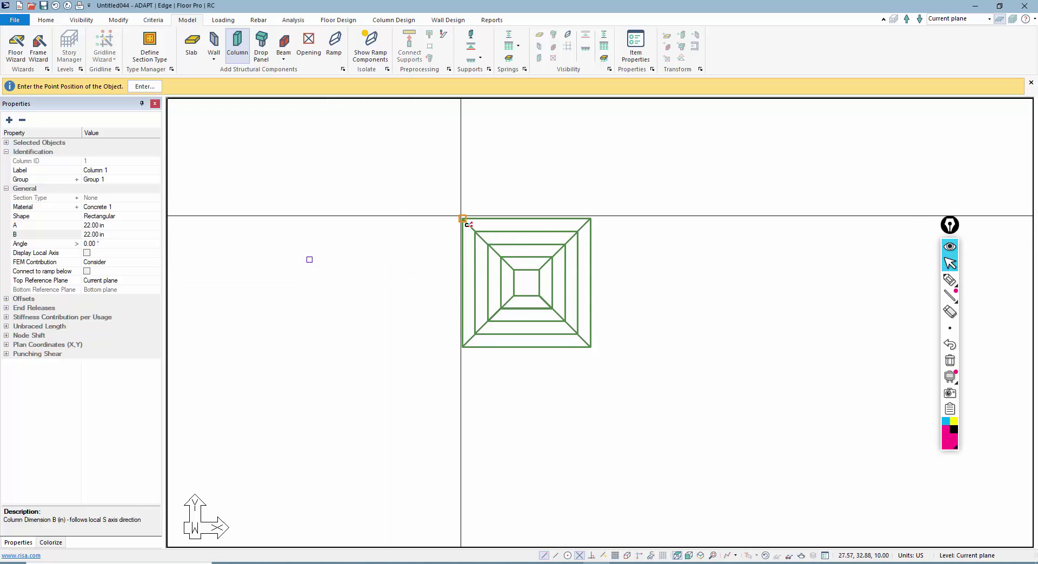
click(590, 347)
click(463, 348)
key(Escape)
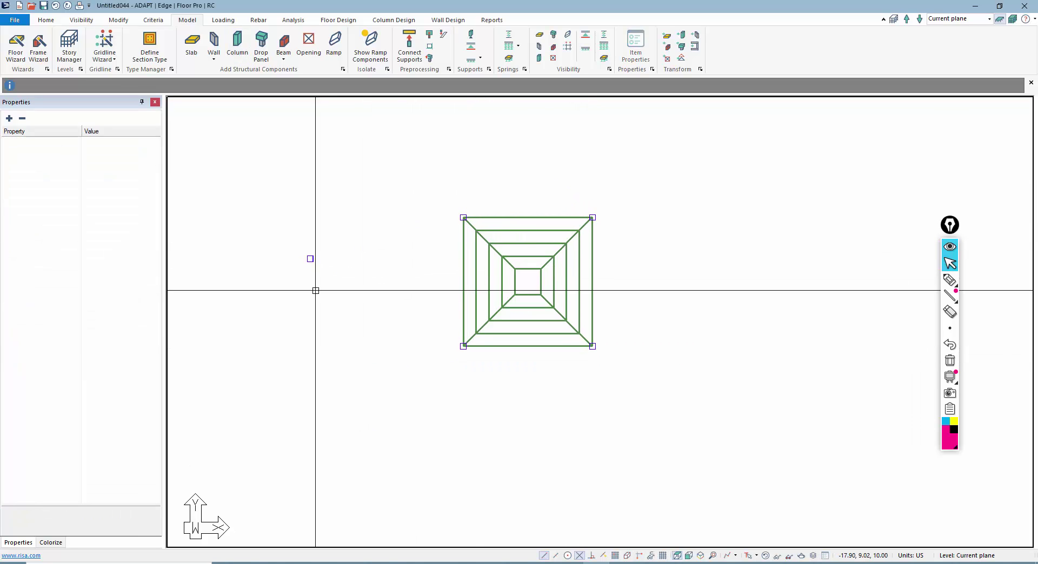
drag(316, 291, 280, 231)
key(Delete)
scroll(415, 333, down, 1)
scroll(622, 309, up, 1)
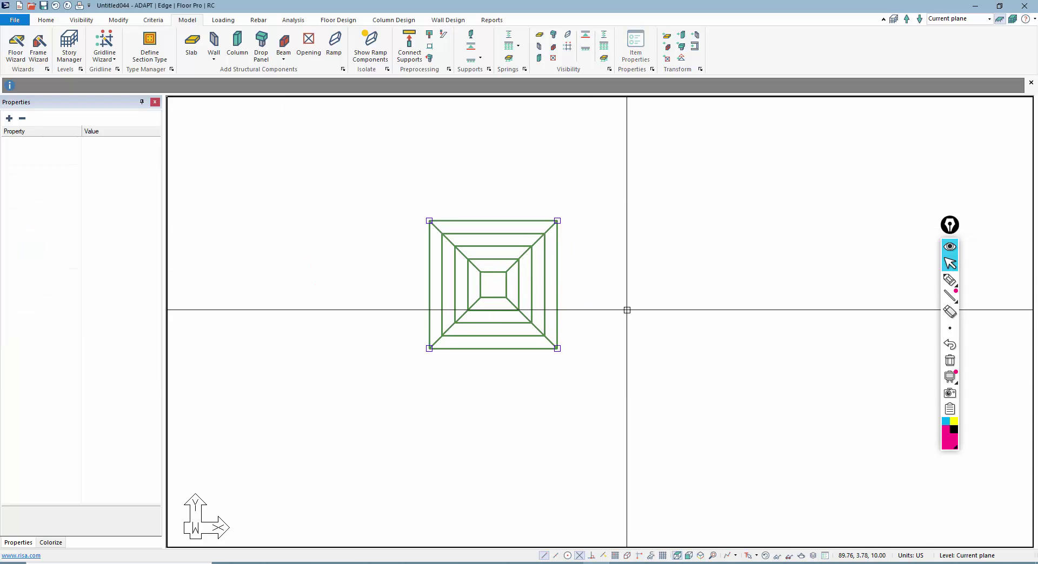
- Copy all slab regions and the two right-edge columns three times along X, forming a row of four adjoining panels
drag(626, 310, 384, 250)
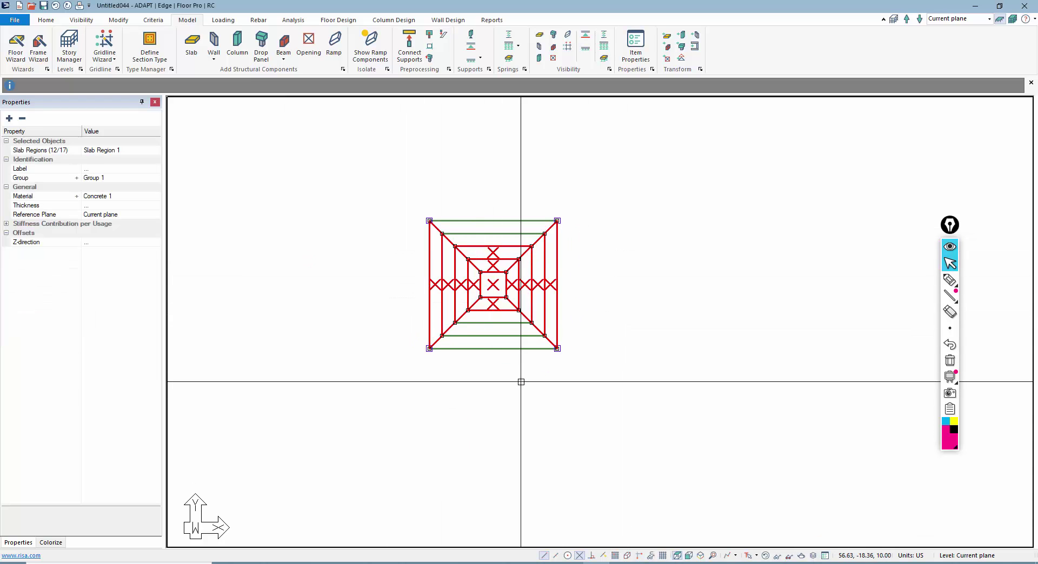
key(Escape)
mouse_move(387, 190)
mouse_down()
mouse_move(584, 347)
mouse_move(619, 396)
mouse_up()
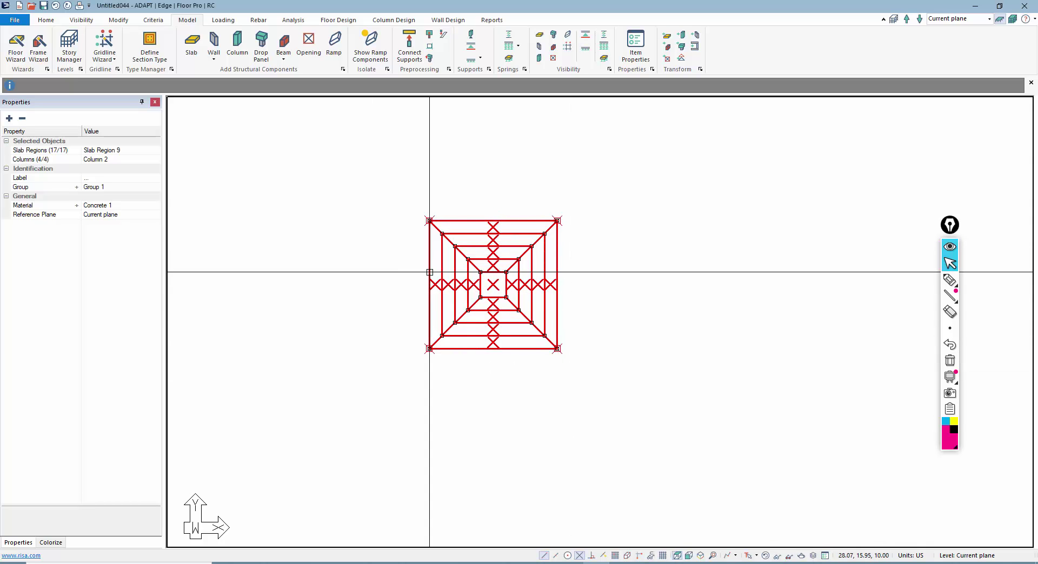
scroll(430, 273, up, 3)
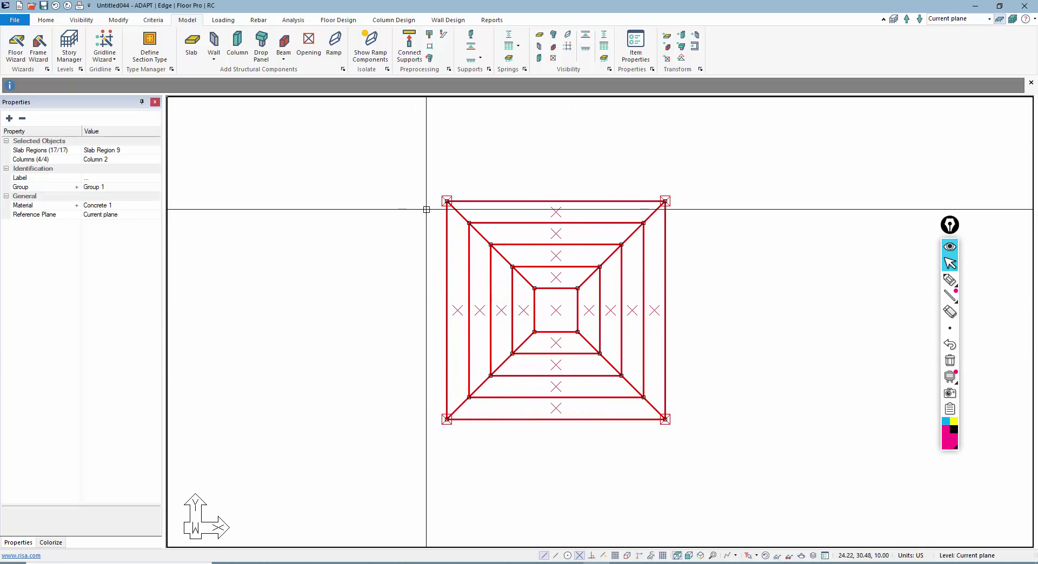
ctrl+click(438, 204)
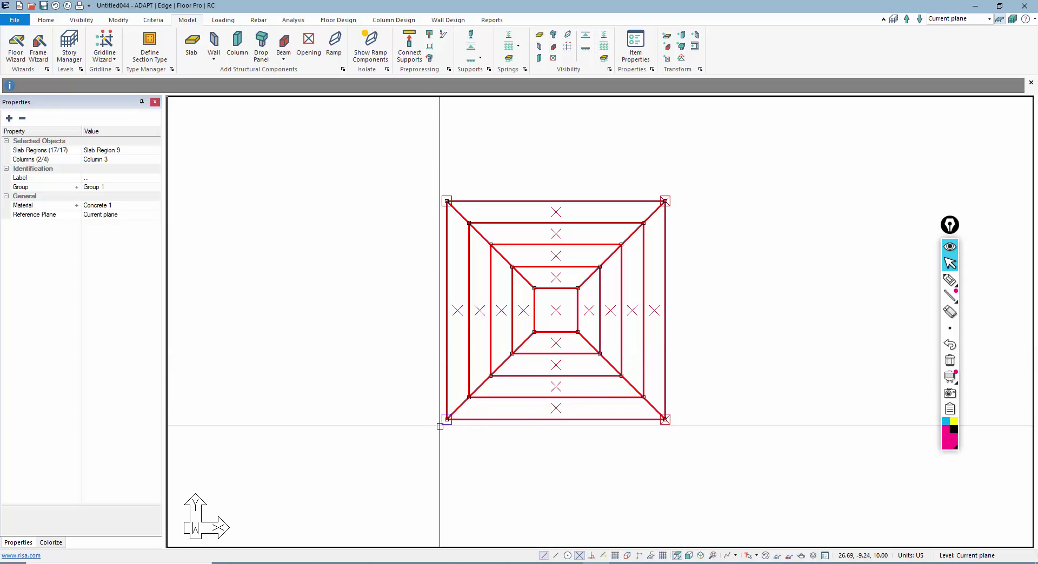
key(ctrl+c)
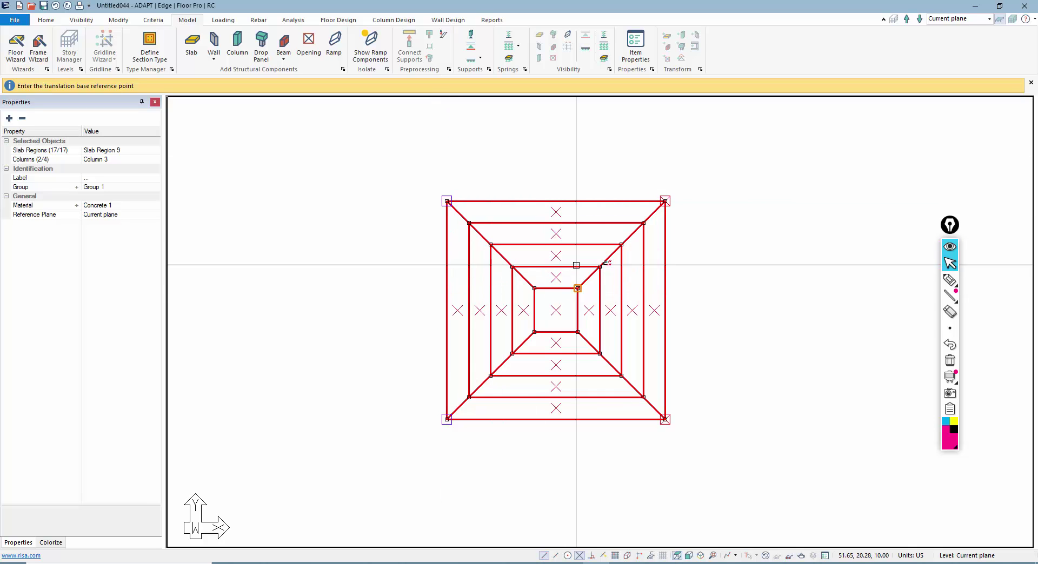
click(447, 202)
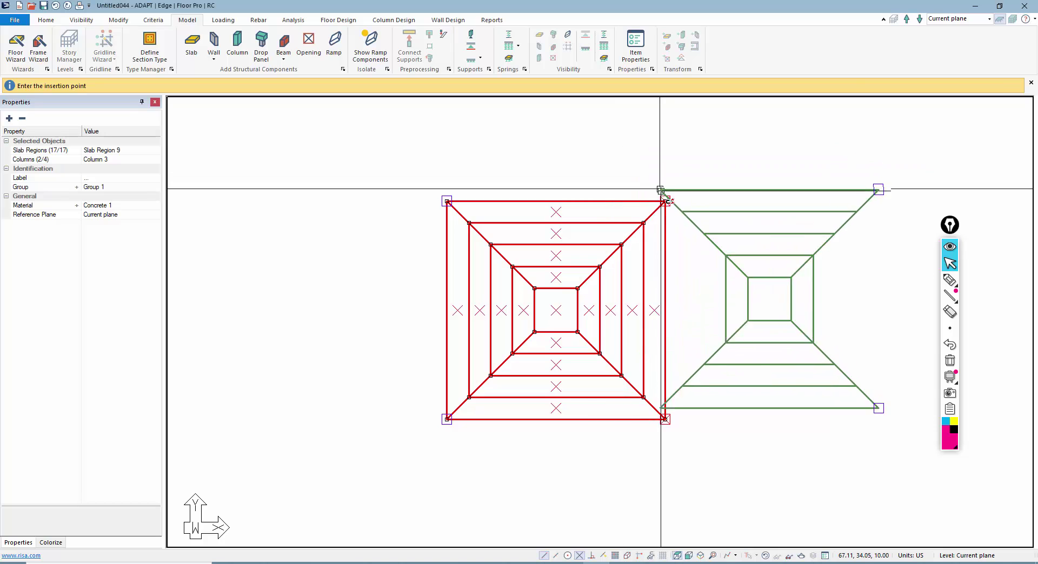
click(664, 202)
middle_drag(762, 171, 501, 154)
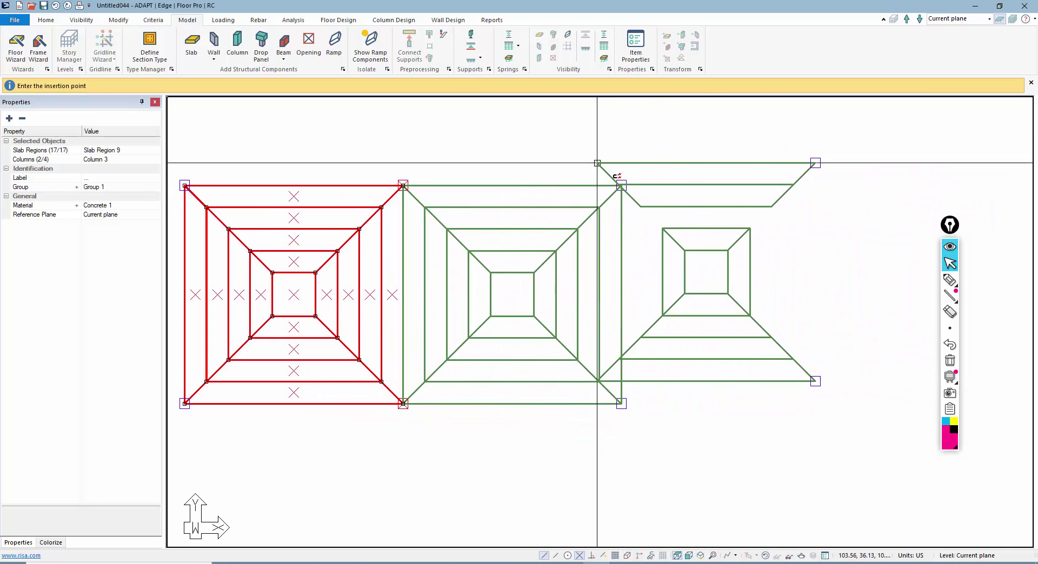
click(622, 185)
scroll(501, 185, down, 1)
click(764, 186)
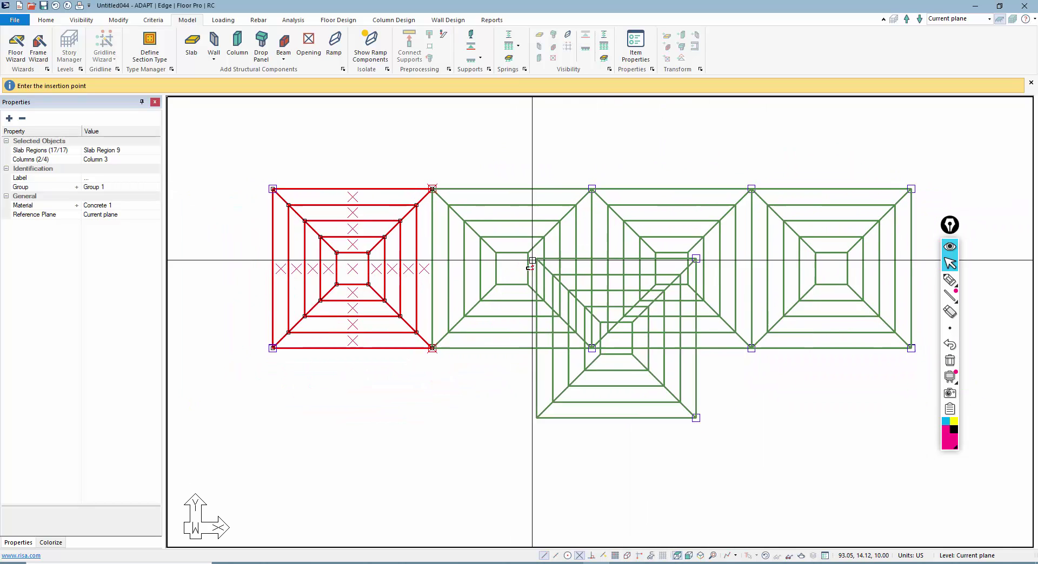
key(Escape)
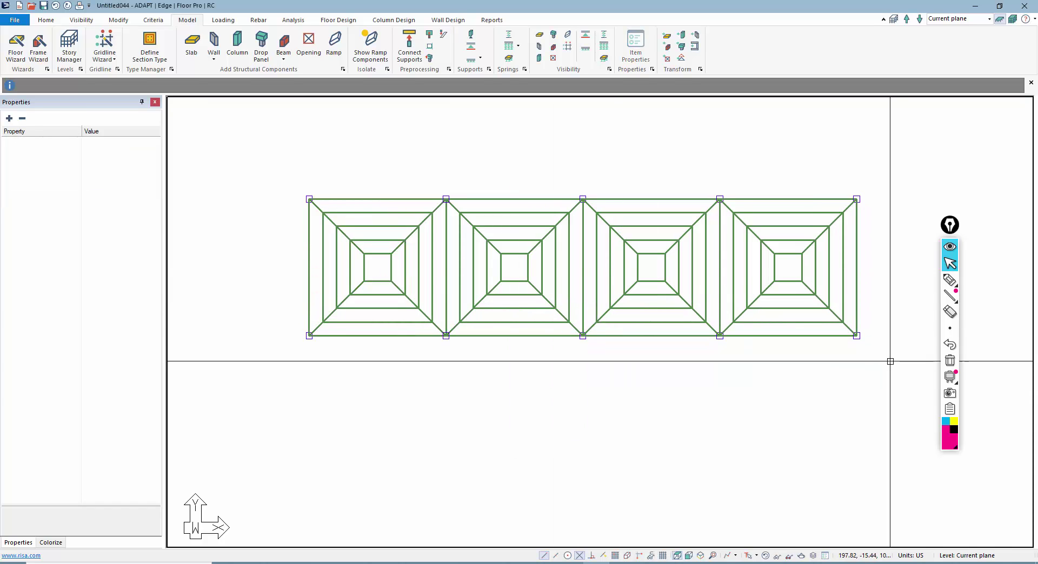
drag(890, 360, 274, 166)
scroll(864, 335, up, 3)
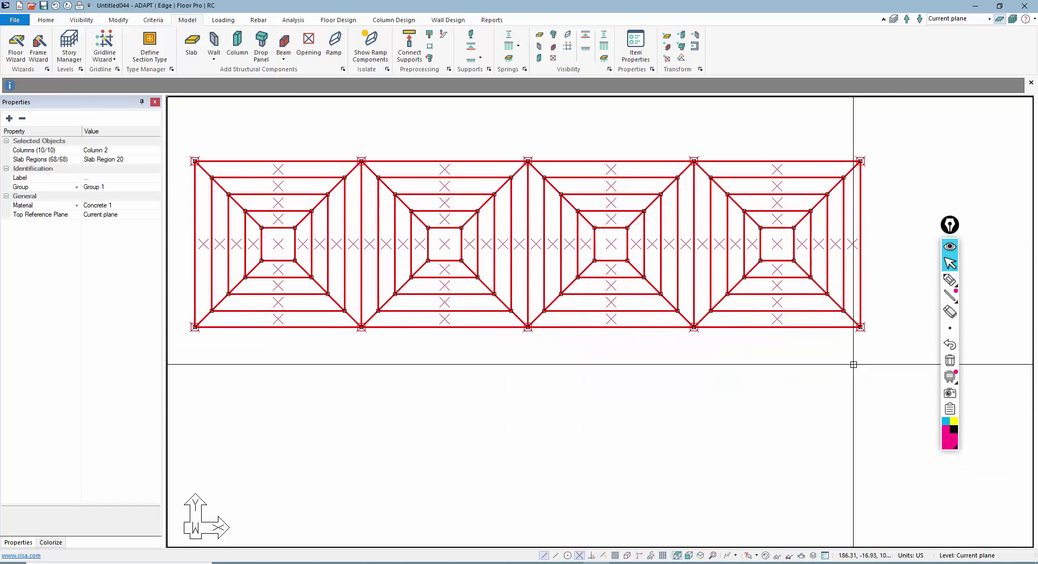
click(861, 330)
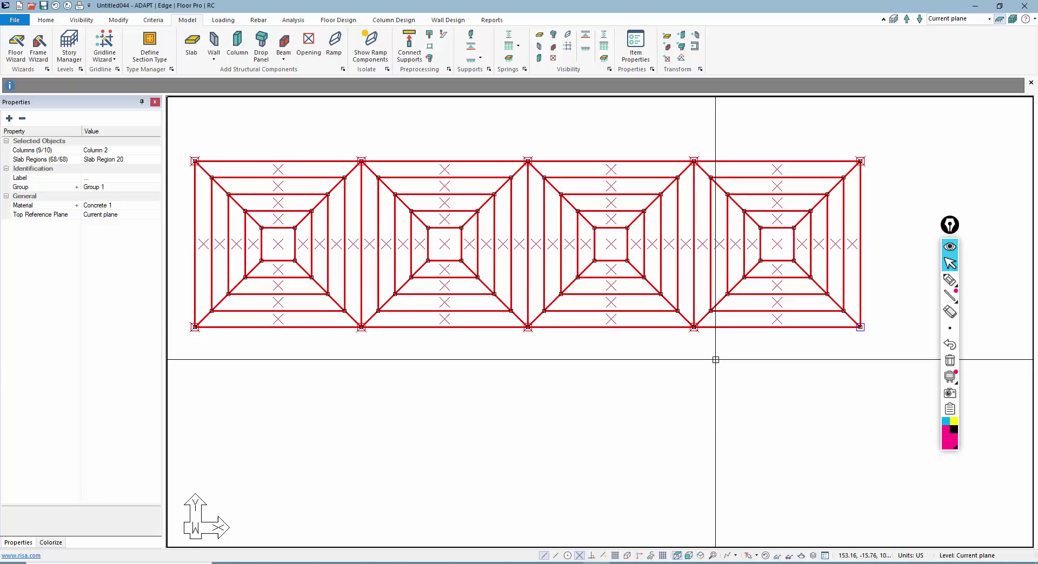
click(692, 331)
click(529, 331)
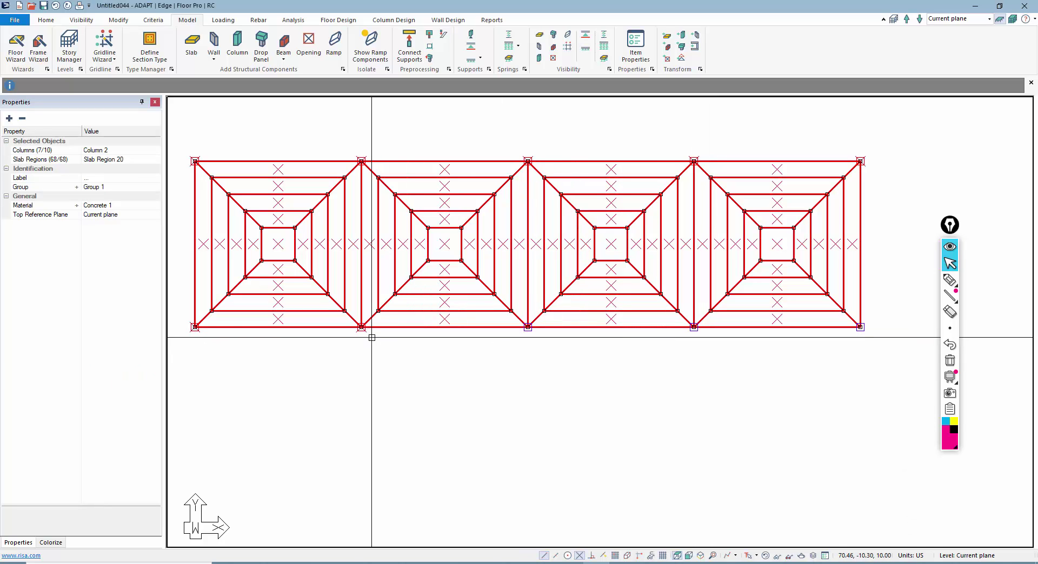
click(189, 333)
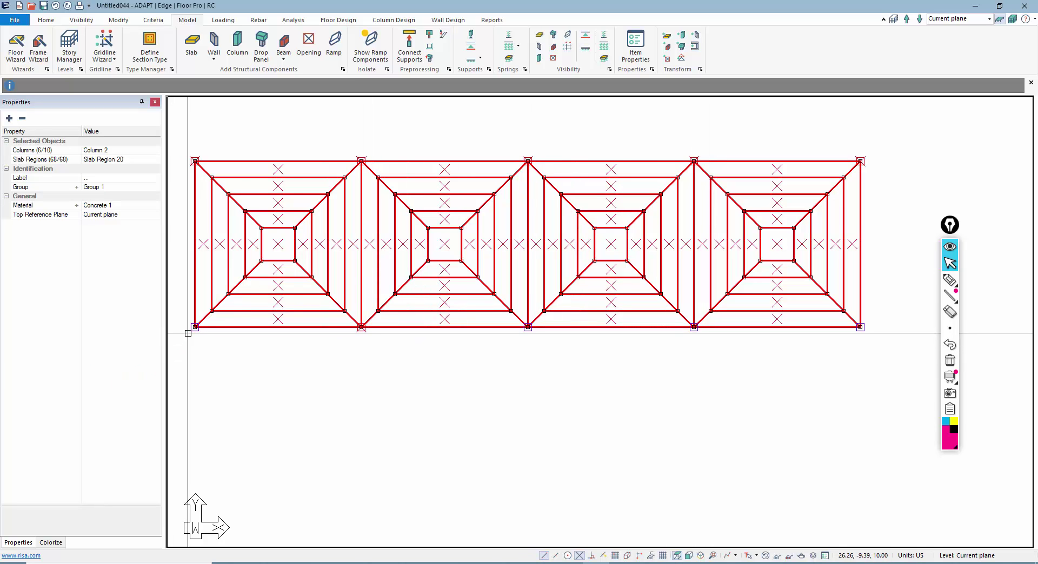
scroll(587, 368, down, 1)
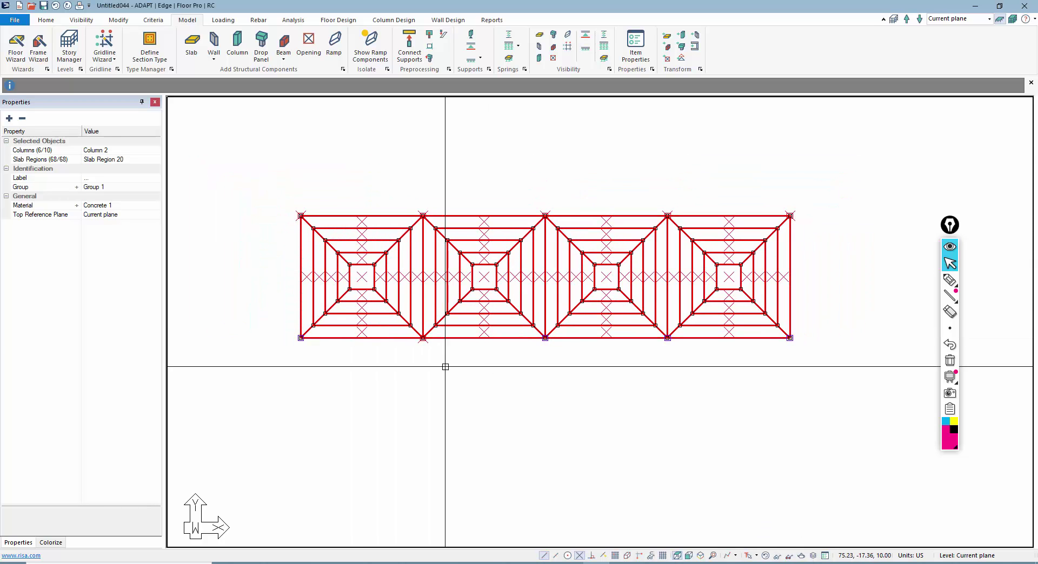
click(372, 335)
scroll(372, 338, up, 3)
scroll(442, 364, down, 3)
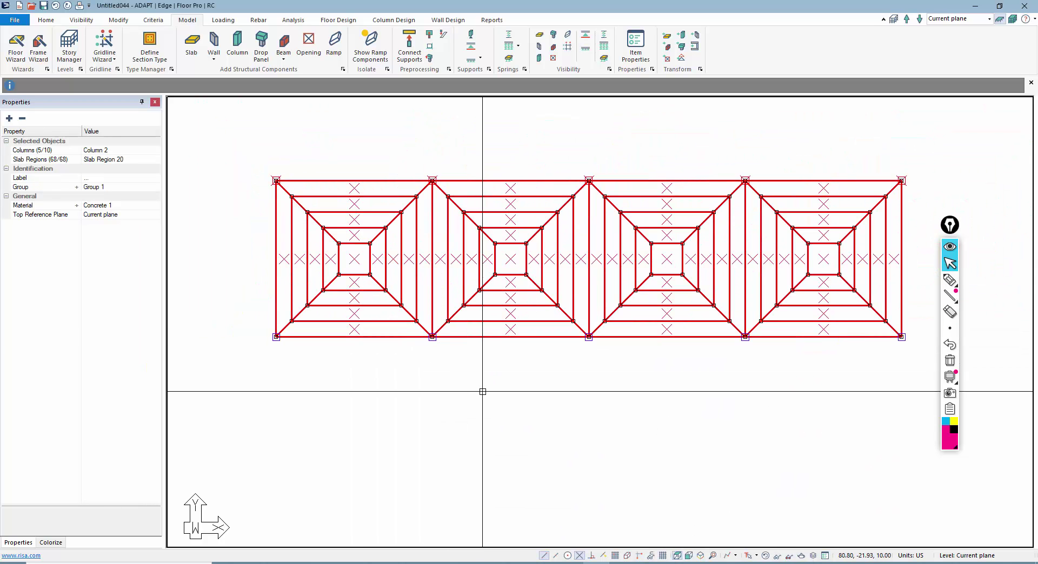
key(m)
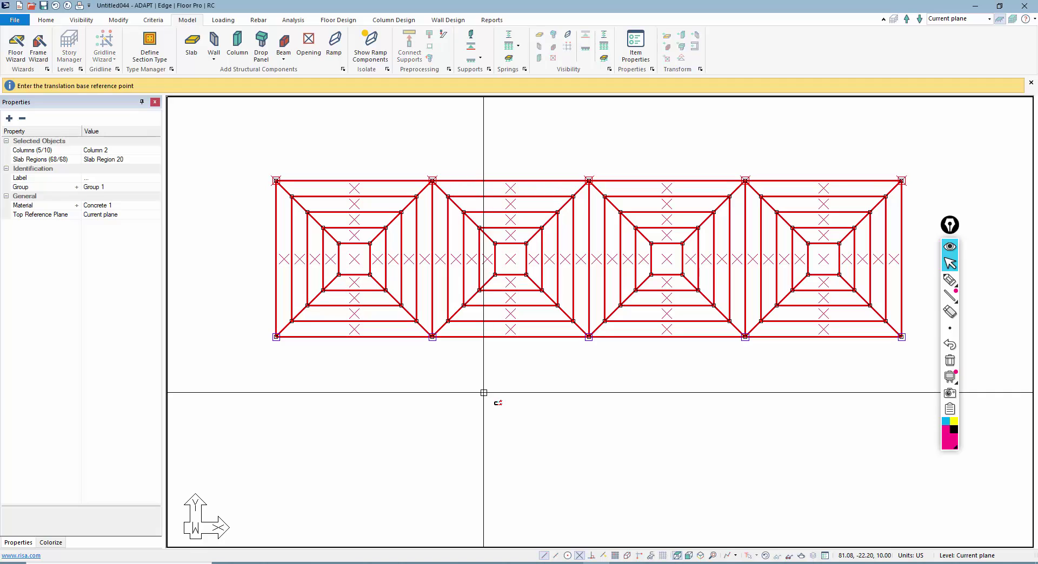
click(272, 177)
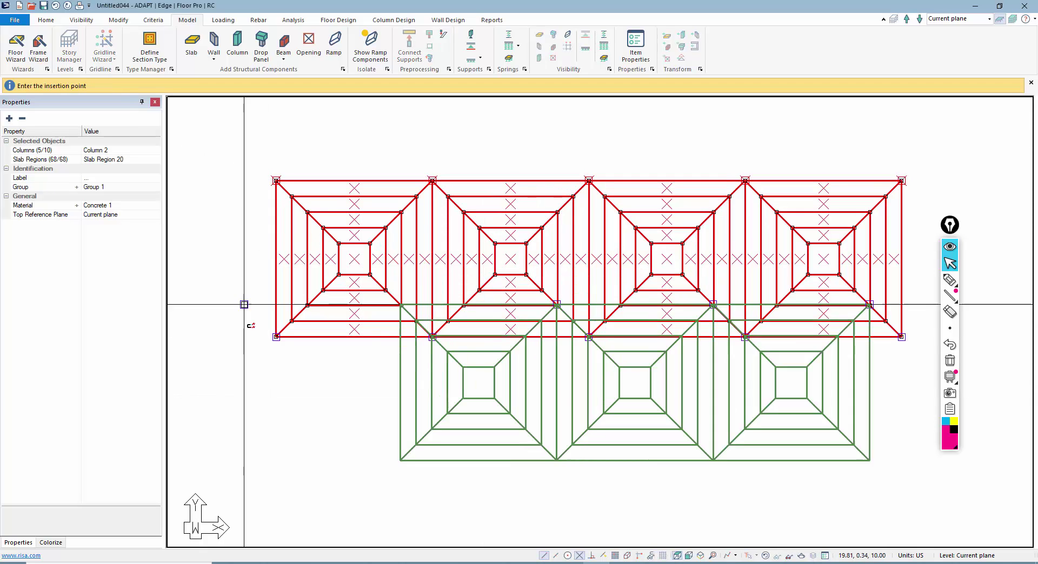
key(Escape)
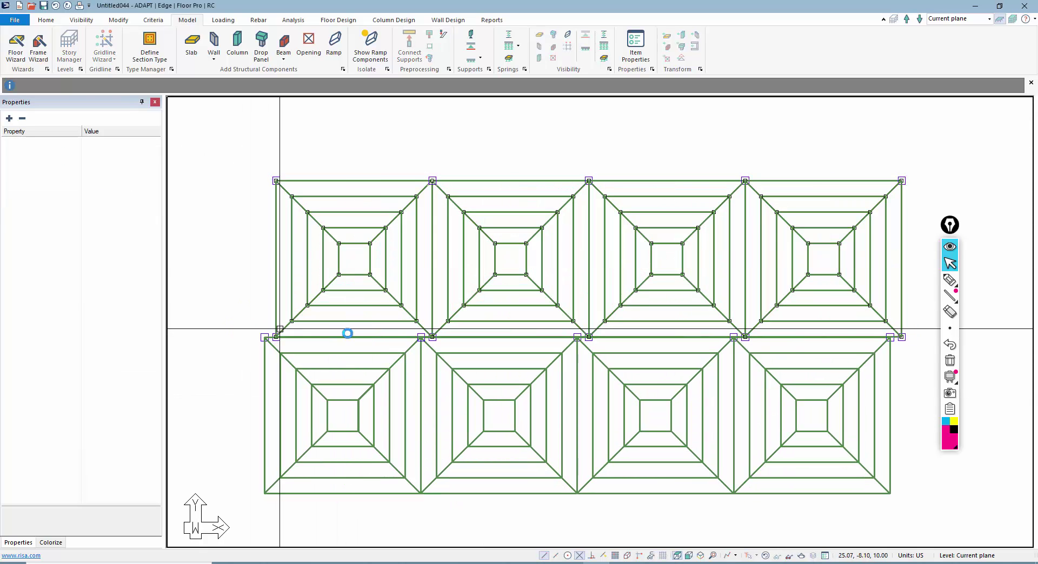
- Copy all slab regions and the row's lower-edge columns, excluding the upper-edge columns, three times downward along Y to form a four-by-four floor
drag(914, 356, 249, 143)
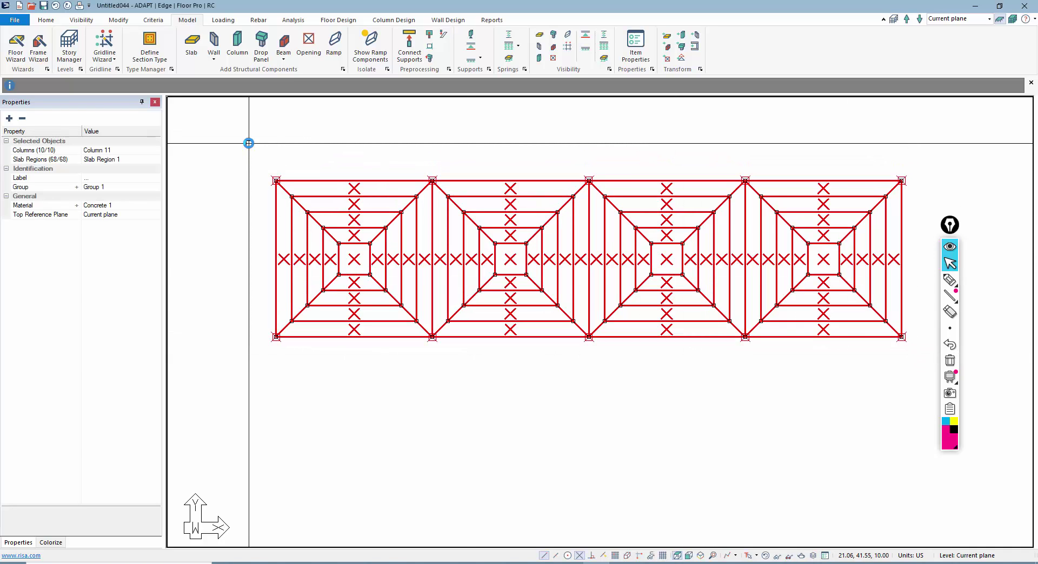
ctrl+click(271, 177)
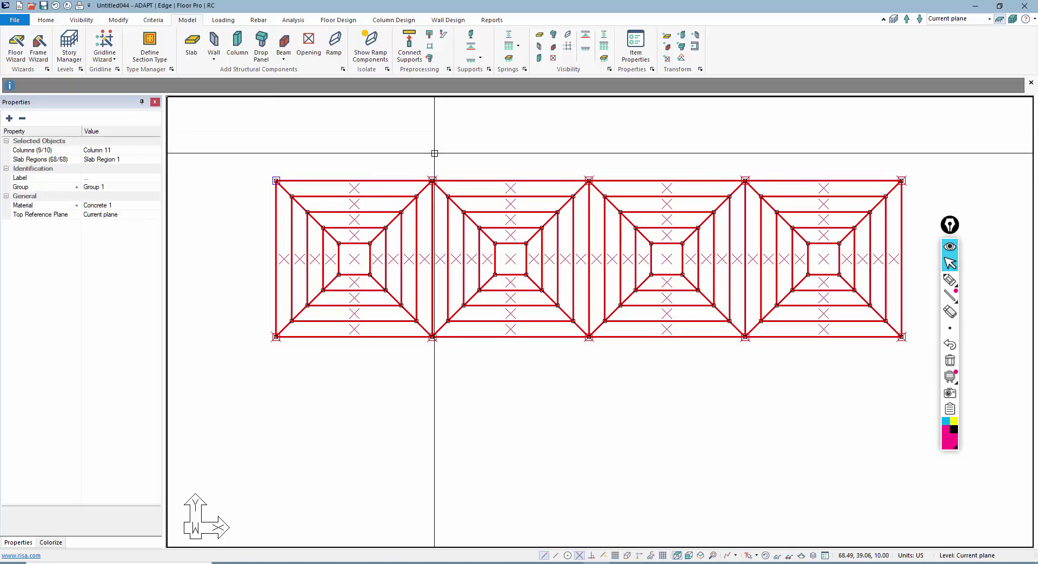
shift+click(439, 175)
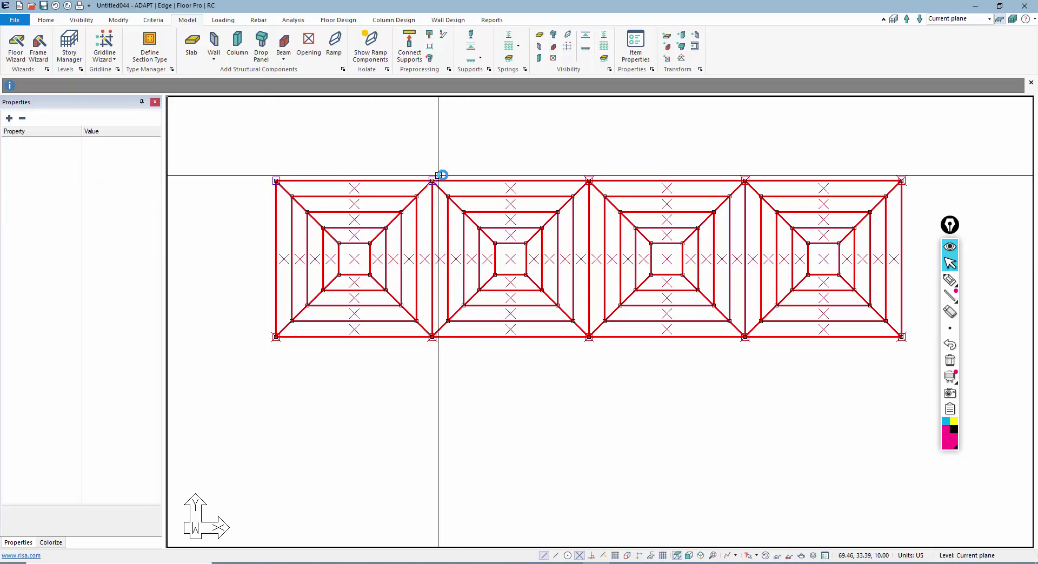
shift+click(587, 179)
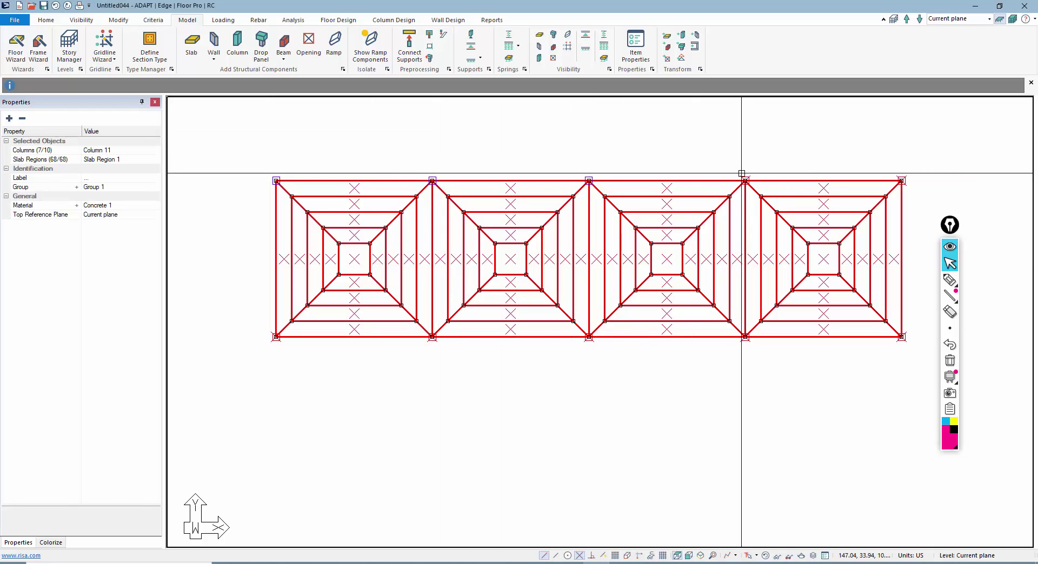
shift+click(743, 175)
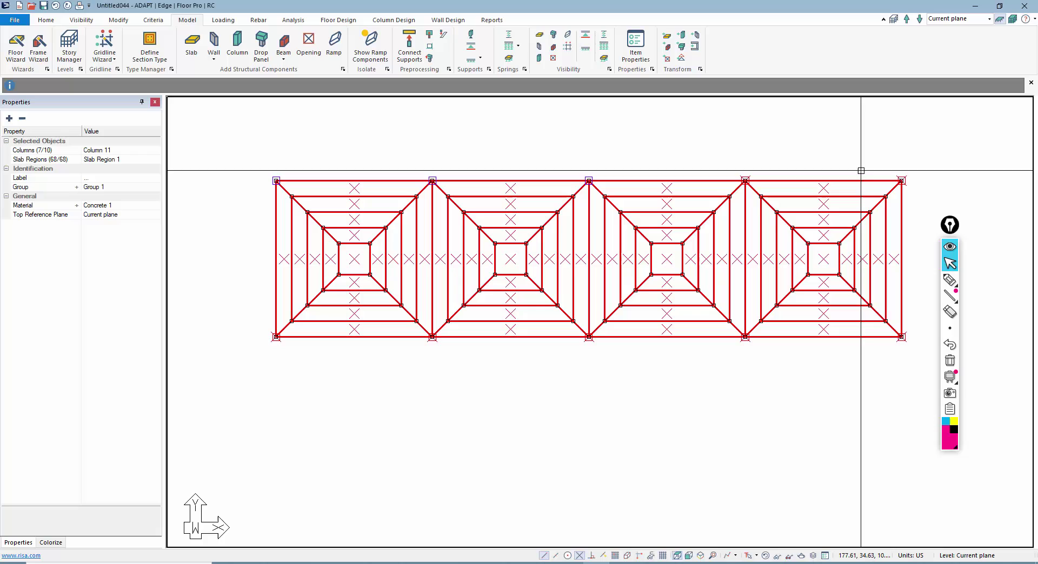
shift+click(744, 175)
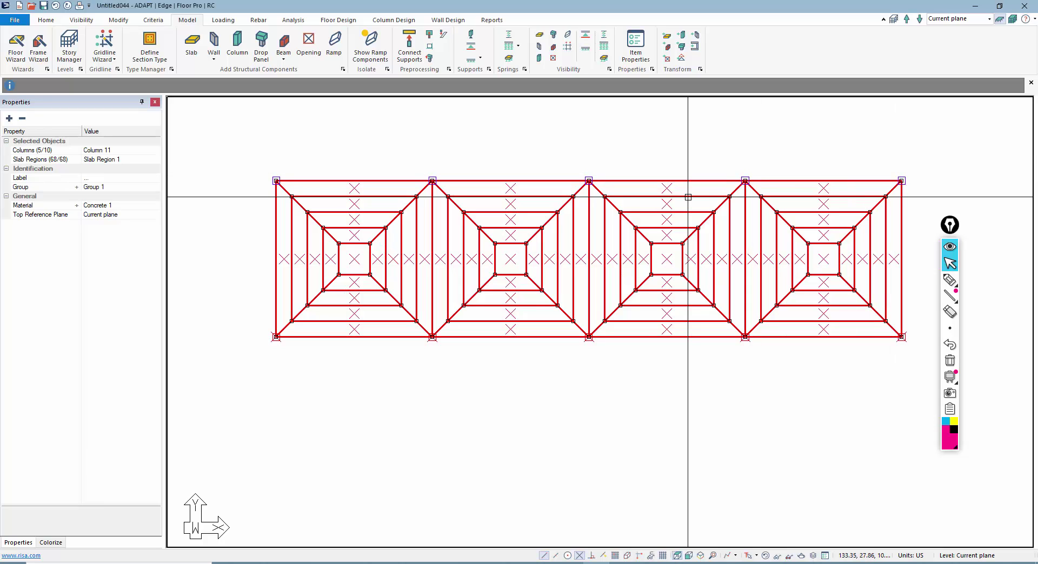
key(c)
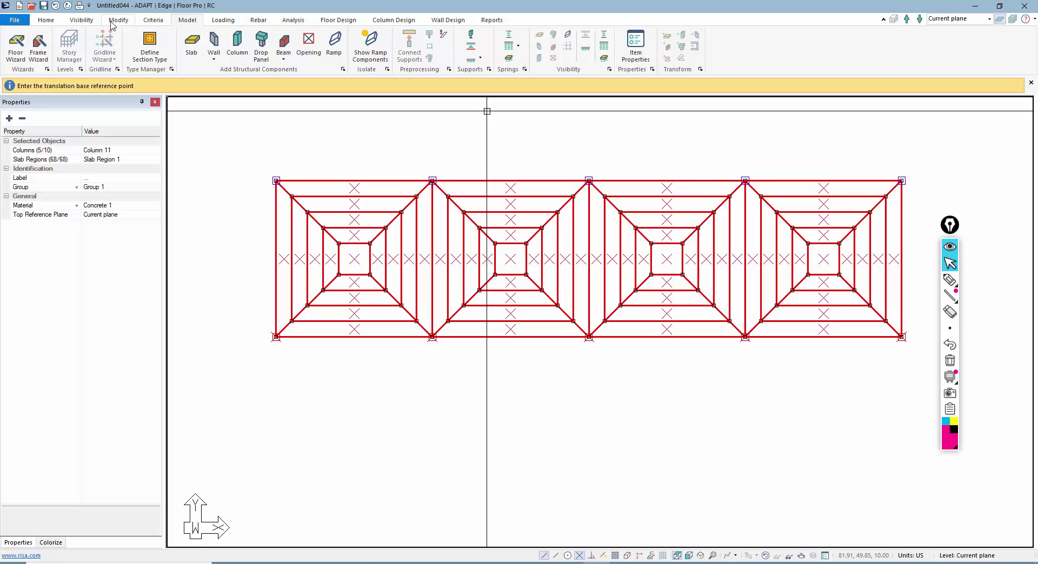
click(116, 22)
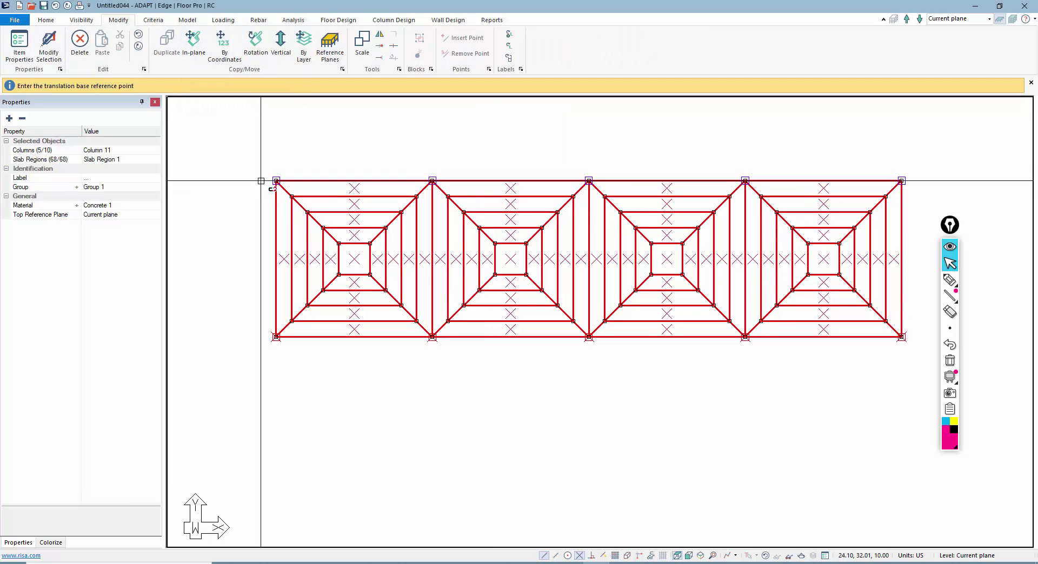
click(276, 337)
middle_drag(250, 388, 321, 201)
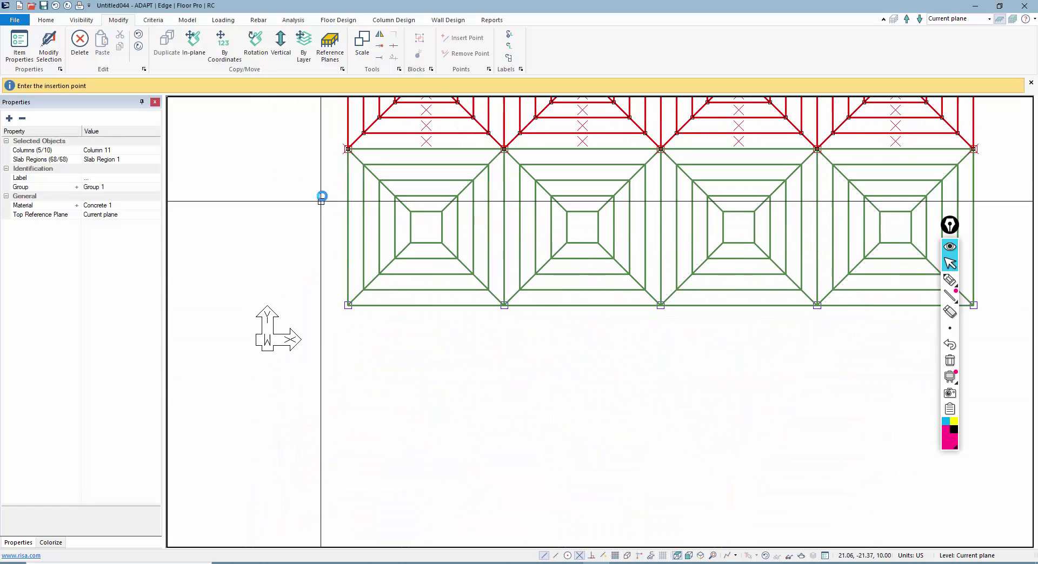
click(350, 307)
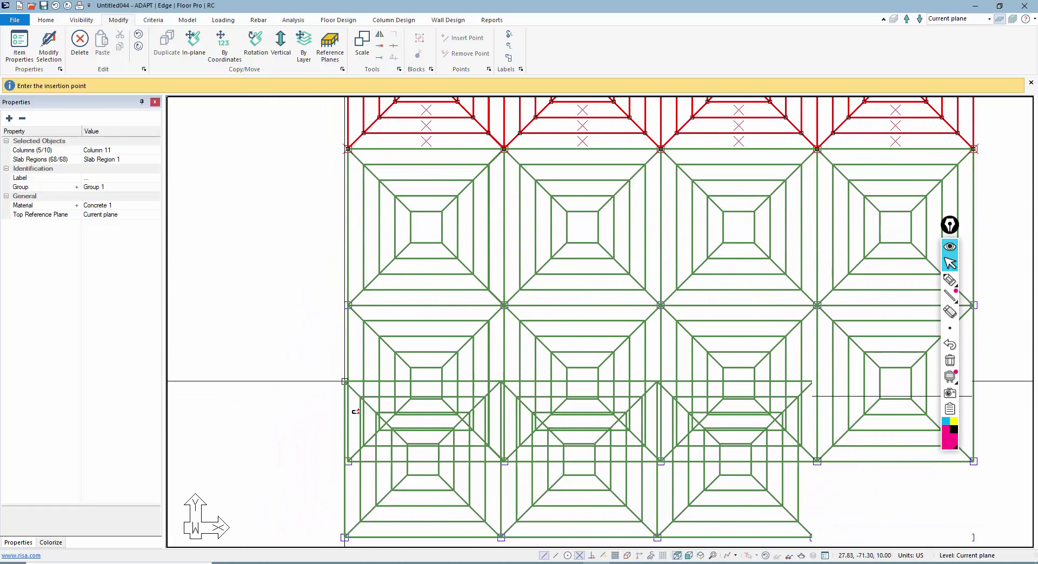
click(343, 463)
scroll(318, 444, down, 2)
key(Escape)
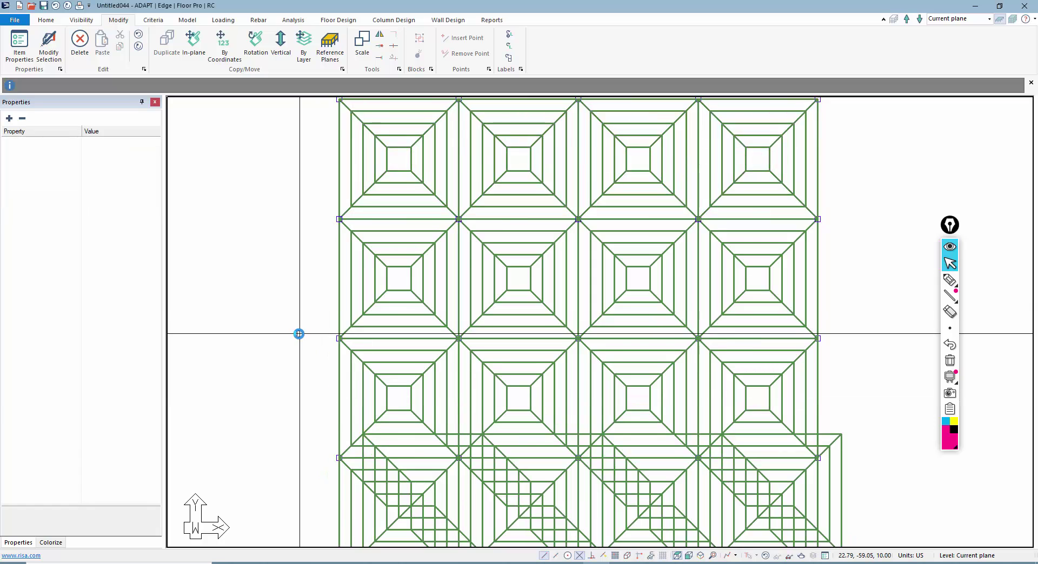
scroll(299, 333, down, 1)
scroll(299, 334, down, 1)
middle_drag(620, 364, 634, 346)
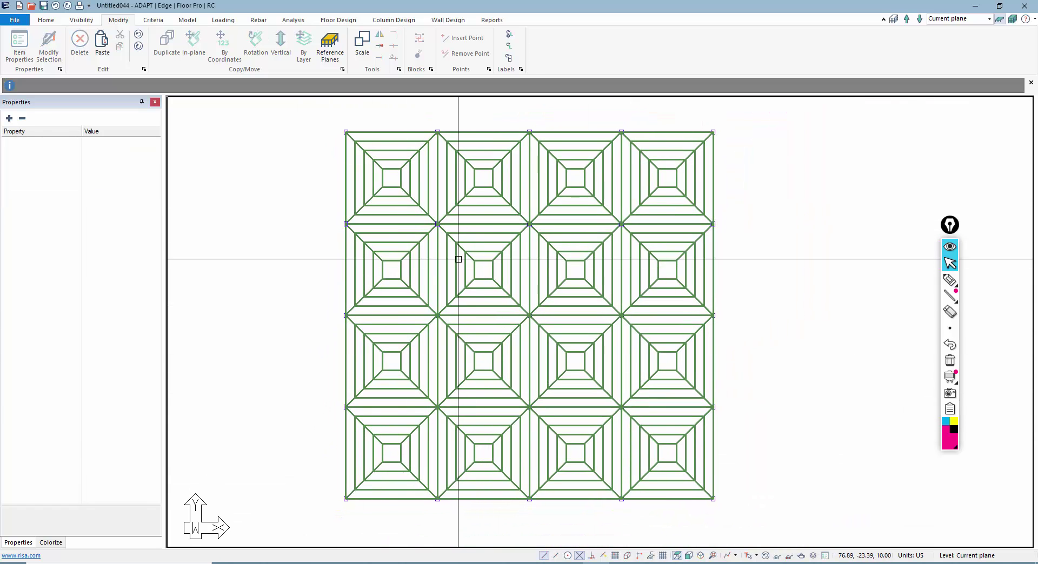
- Render the four-by-four floor as a 3D solid model, inspect its slab and columns, and close the rendering
click(85, 21)
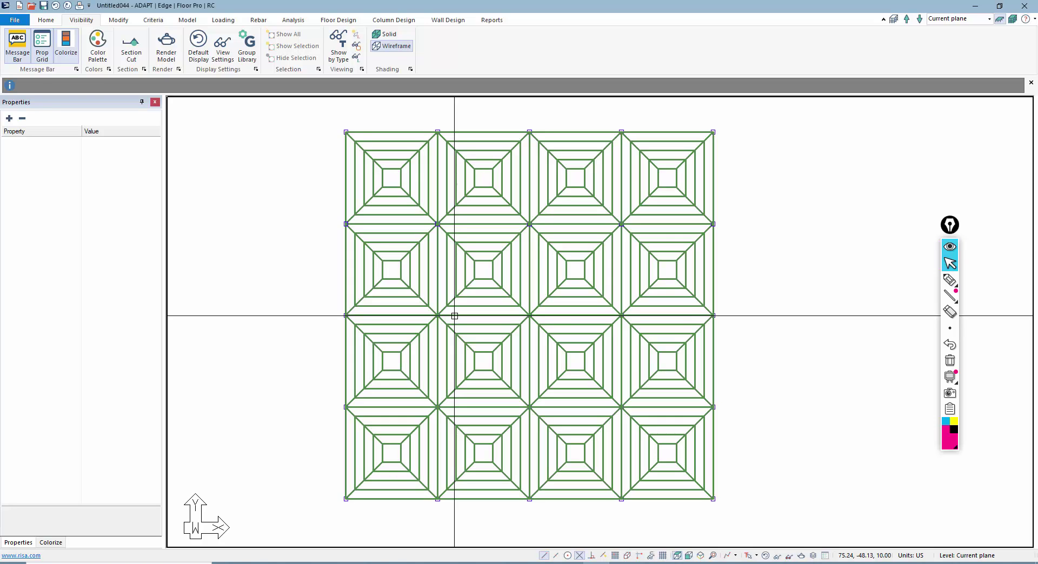
click(166, 49)
drag(357, 343, 345, 366)
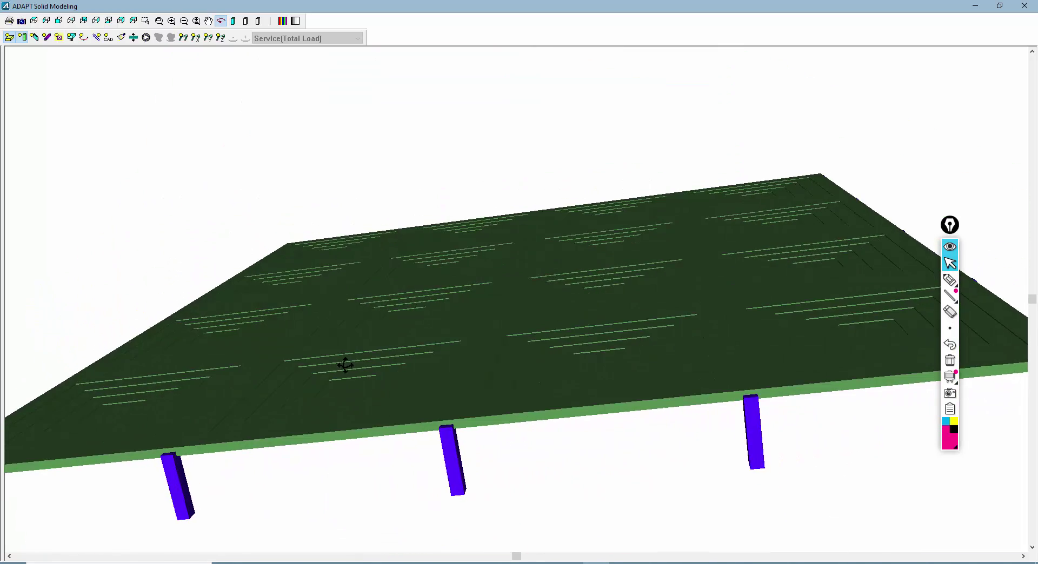
scroll(345, 366, down, 5)
click(1024, 6)
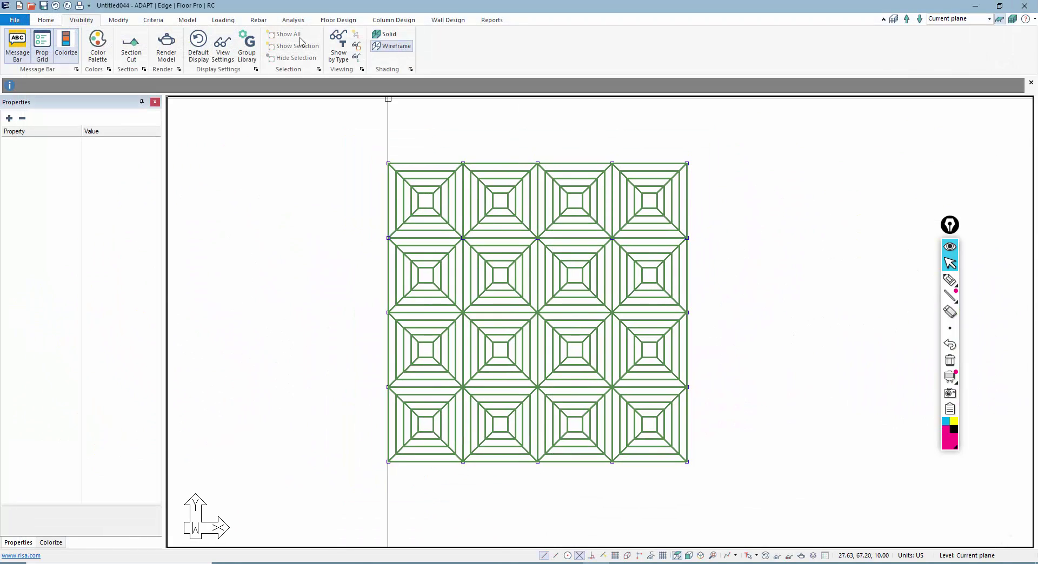
- Cut a section along X across the full floor through the centres of the uppermost panels and place it beside the plan
click(133, 45)
click(346, 201)
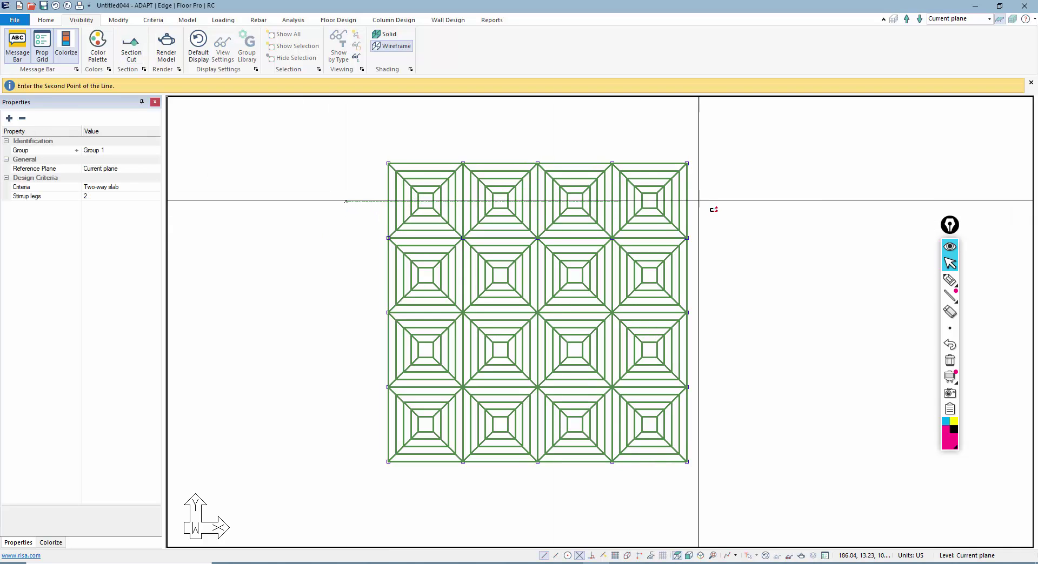
click(707, 201)
click(774, 242)
scroll(735, 250, up, 1)
middle_drag(842, 260, 511, 195)
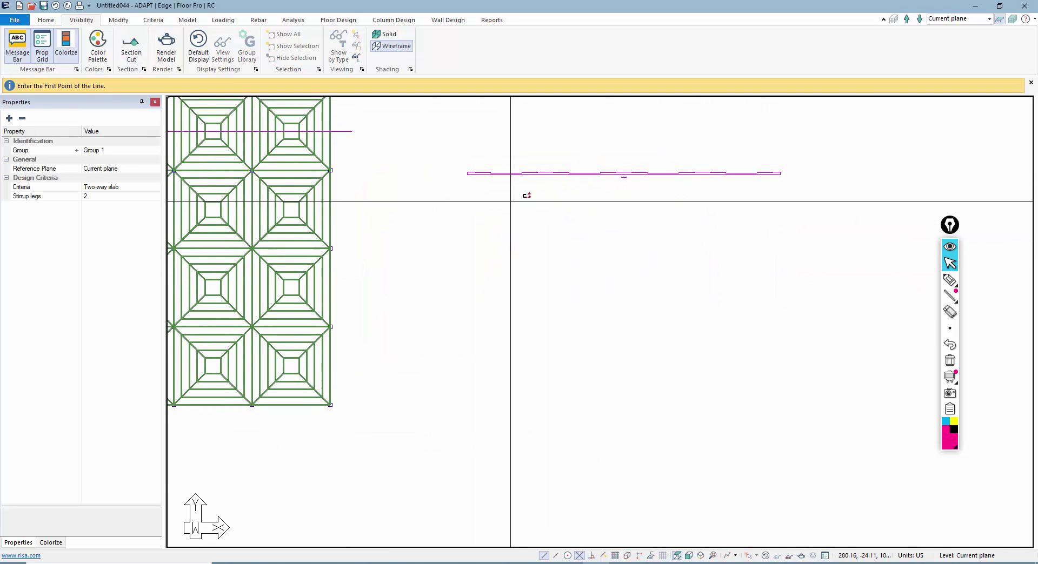
scroll(510, 175, up, 4)
scroll(510, 174, up, 1)
scroll(667, 271, down, 2)
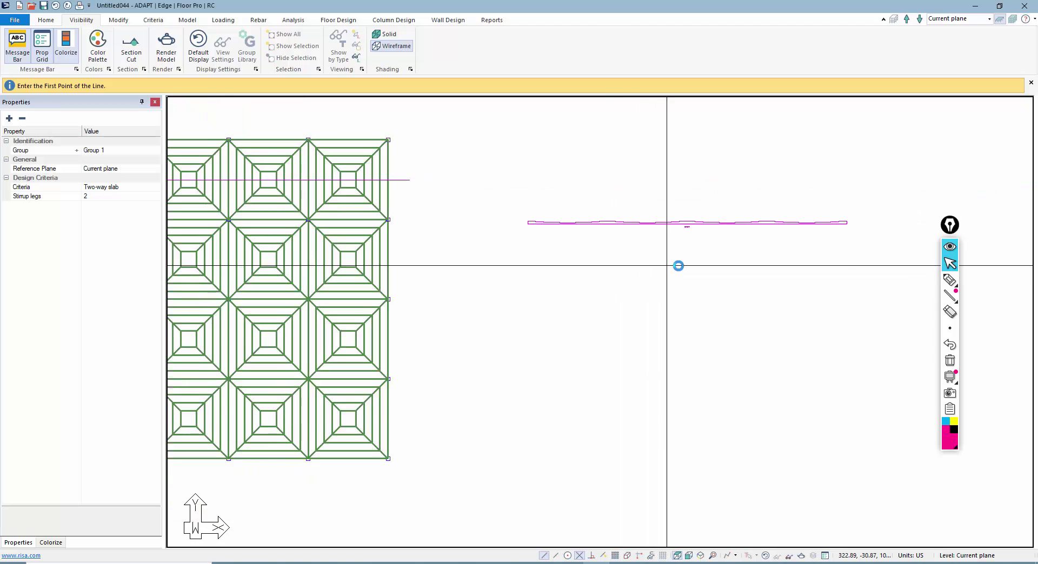
- Cut a section along Y through the rightmost column of panels, place it beside the plan, and end the section command
click(529, 116)
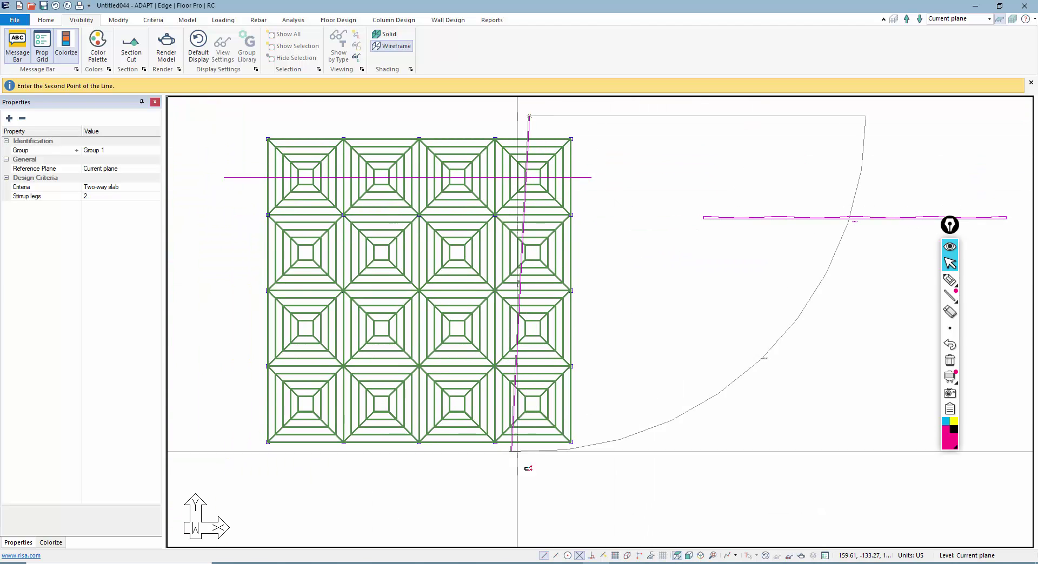
click(529, 476)
click(633, 387)
middle_drag(686, 355, 510, 253)
scroll(733, 273, up, 2)
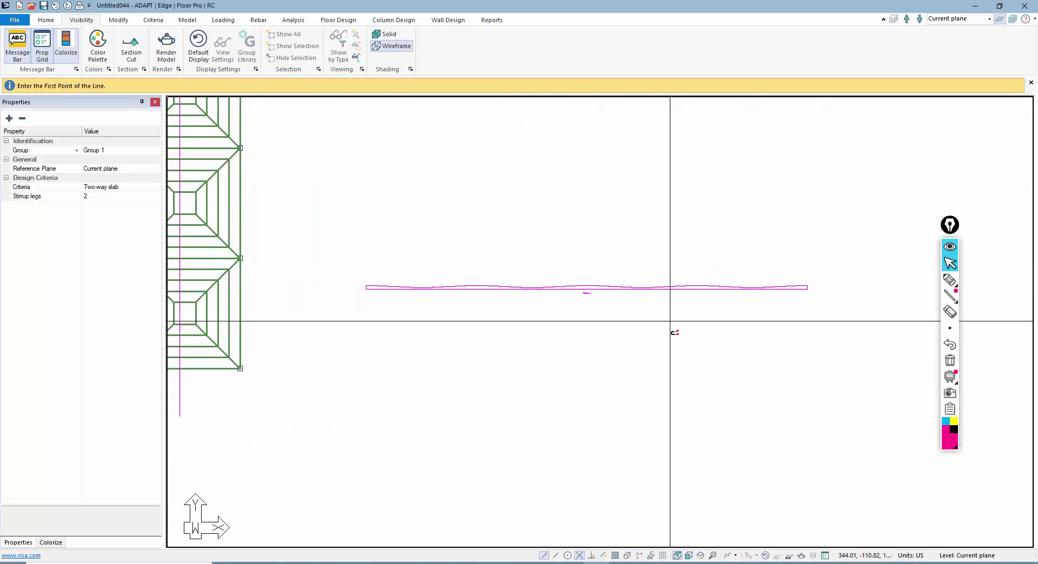
scroll(724, 330, down, 3)
key(Escape)
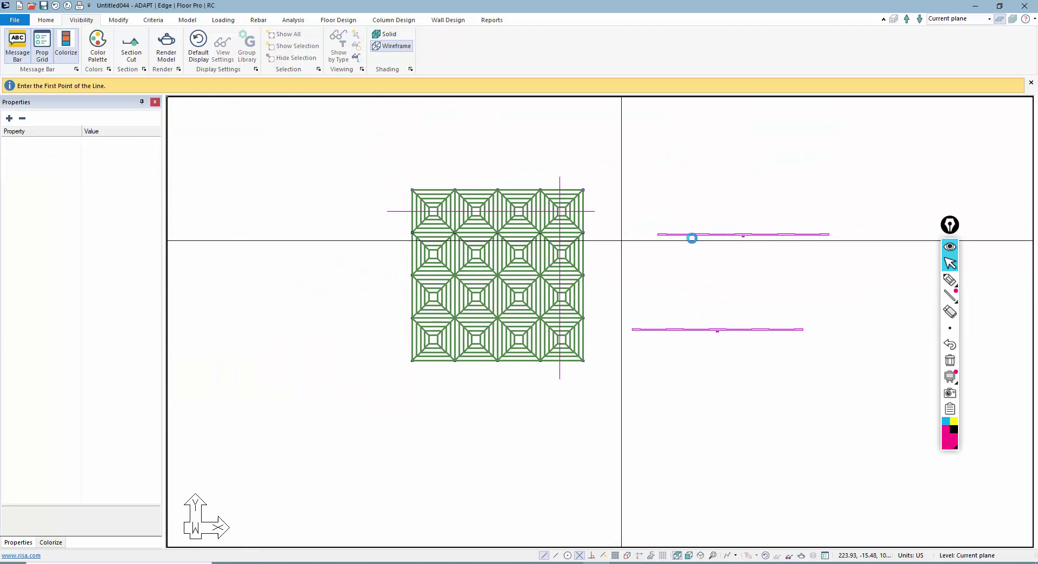
- Delete both section cuts and their cut lines from the plan
click(671, 234)
key(Delete)
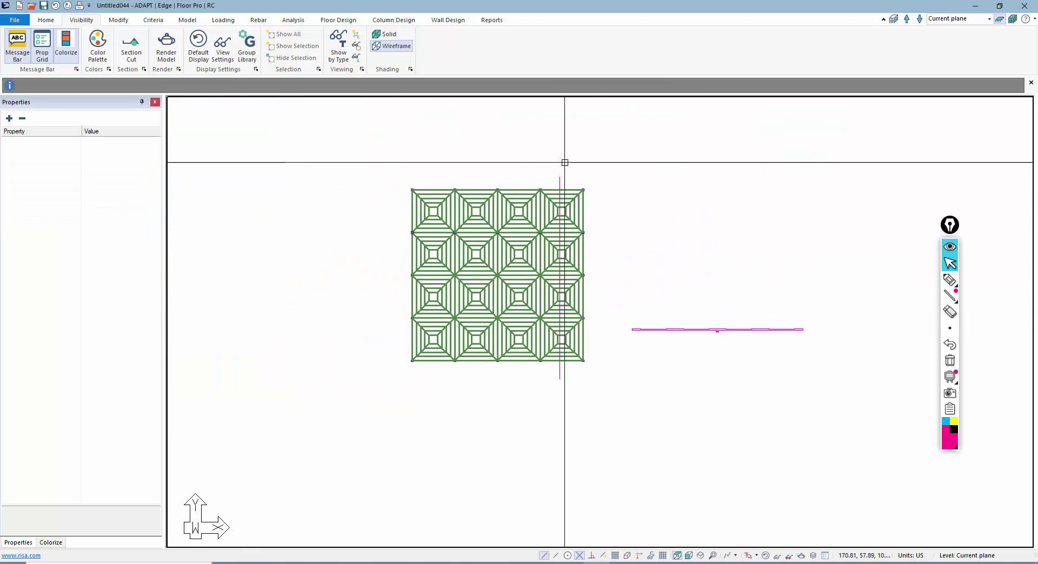
click(559, 177)
key(Delete)
- Generate the finite element mesh for the whole floor, letting the program finish when it stops responding
scroll(465, 254, up, 3)
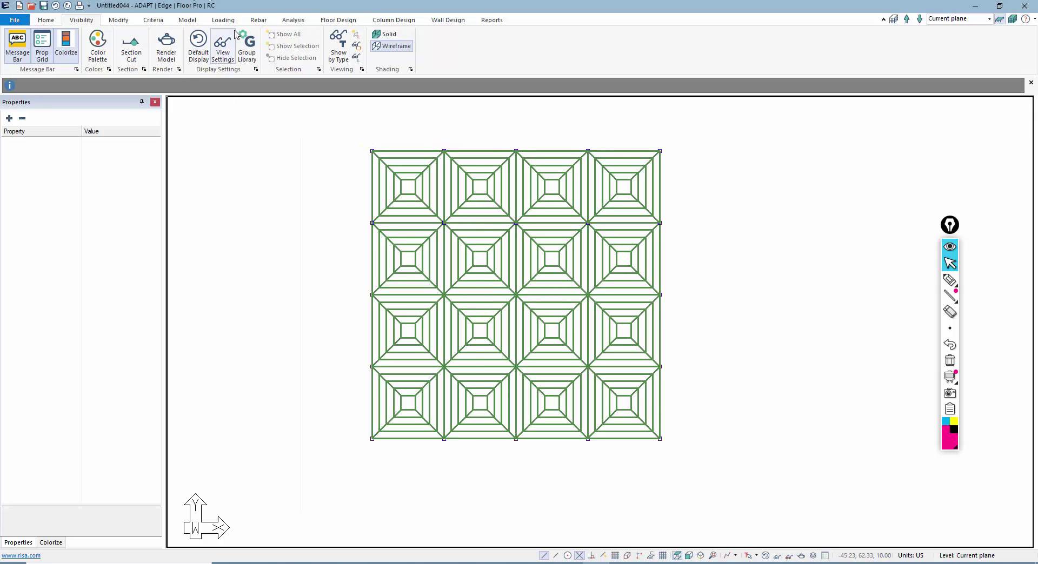
scroll(301, 256, up, 1)
middle_drag(299, 255, 339, 255)
click(294, 21)
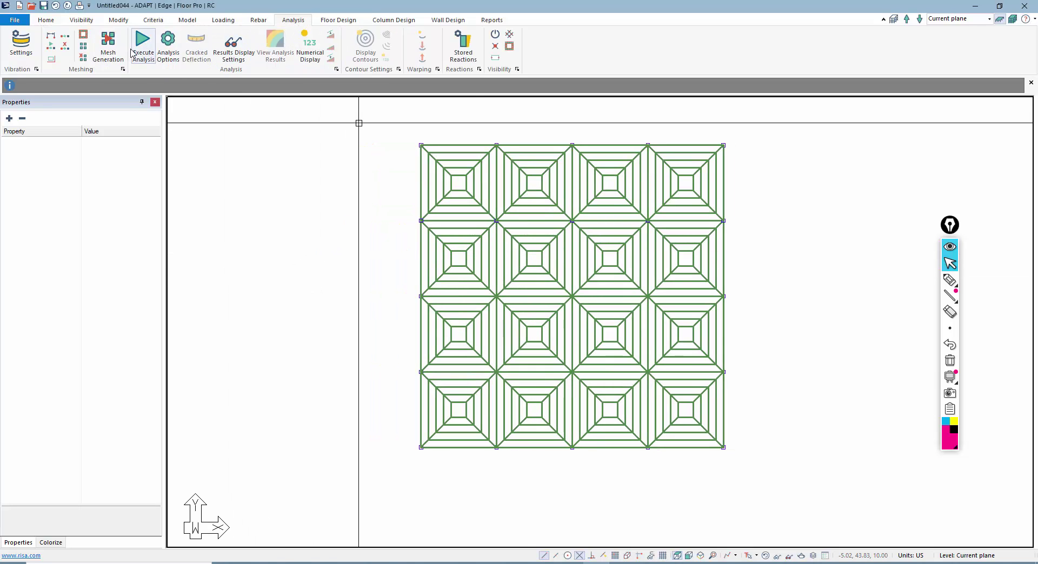
click(115, 53)
click(576, 339)
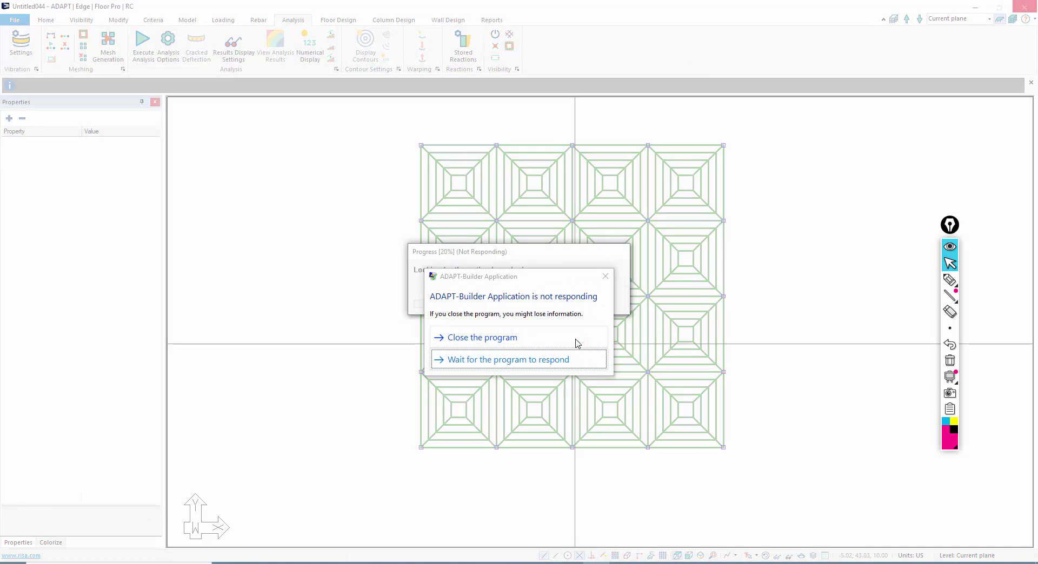
click(527, 360)
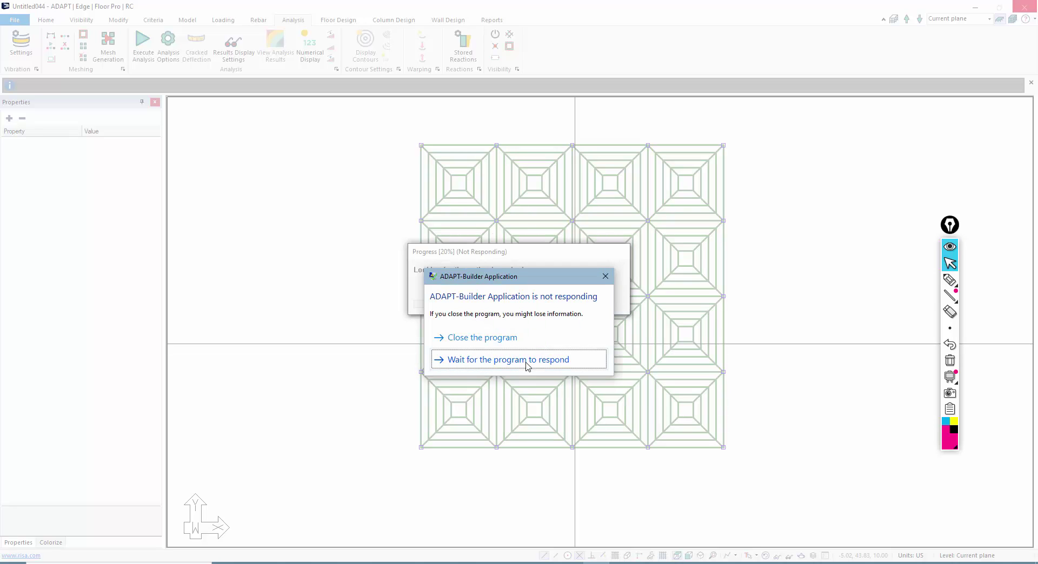
click(526, 363)
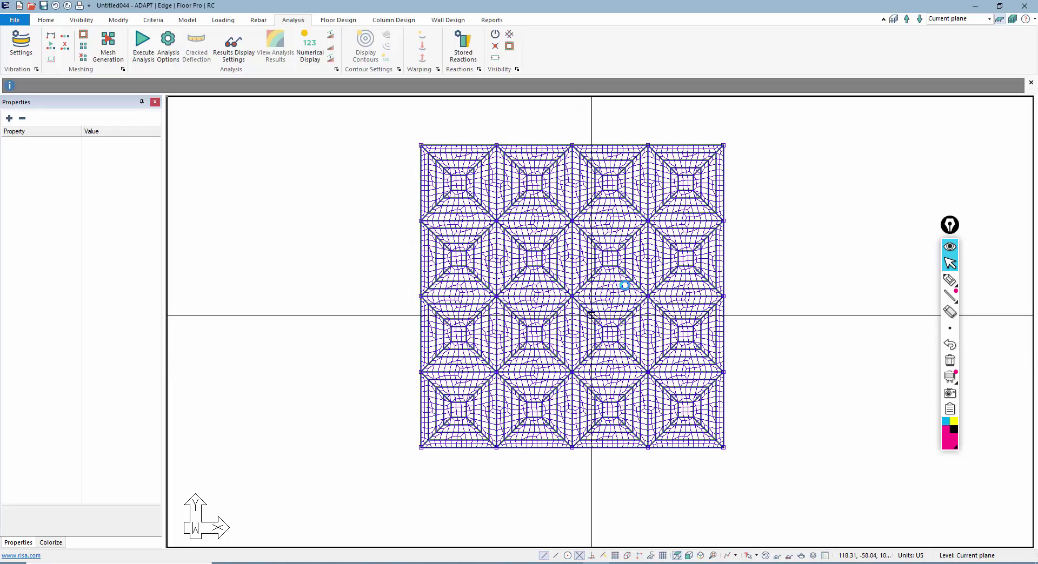
- Run the analysis for only the Service(Total Load) combination and save the solution
scroll(593, 307, up, 1)
scroll(527, 350, down, 1)
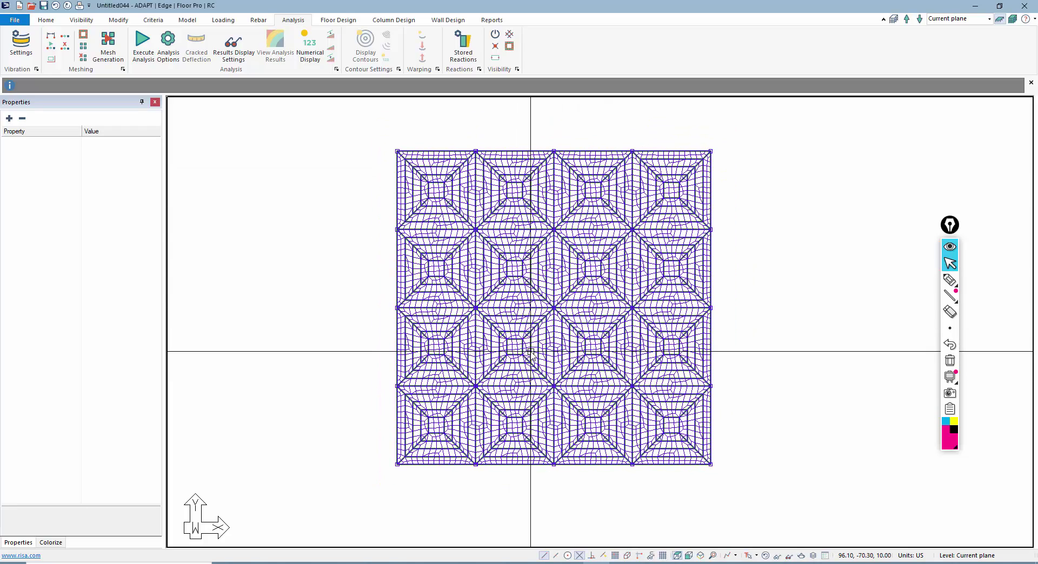
click(147, 52)
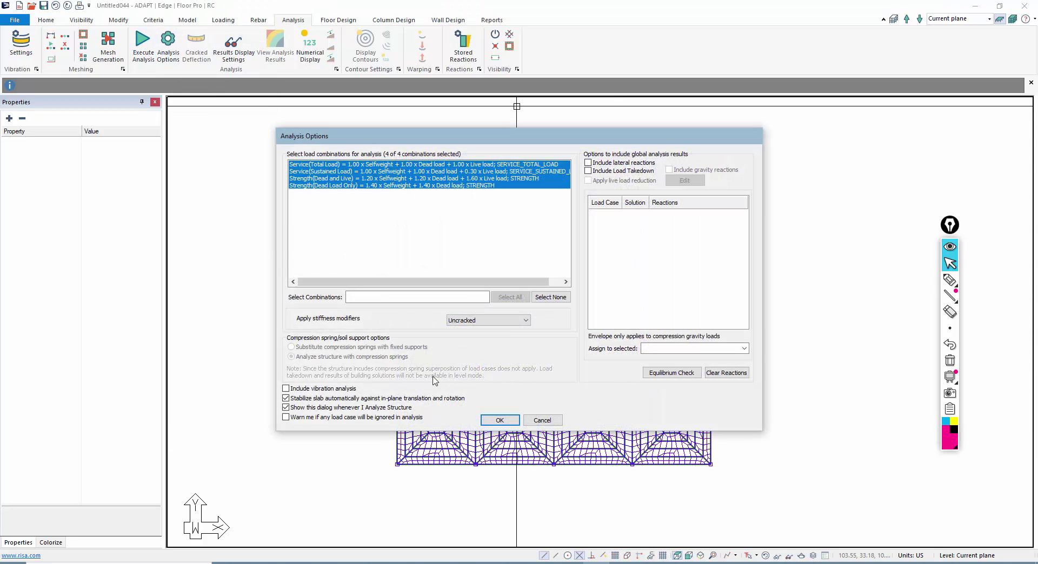
click(379, 164)
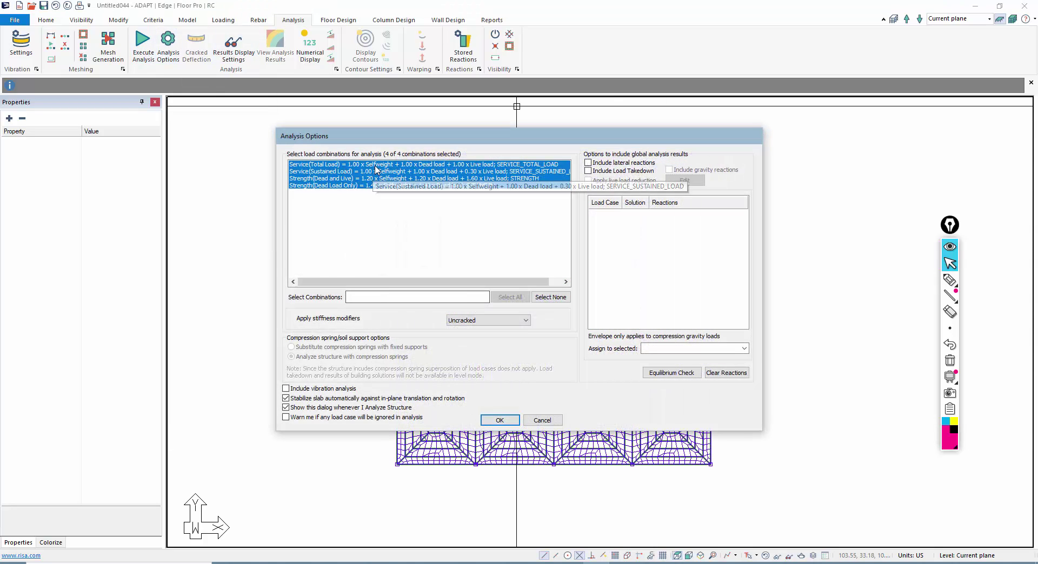
click(506, 421)
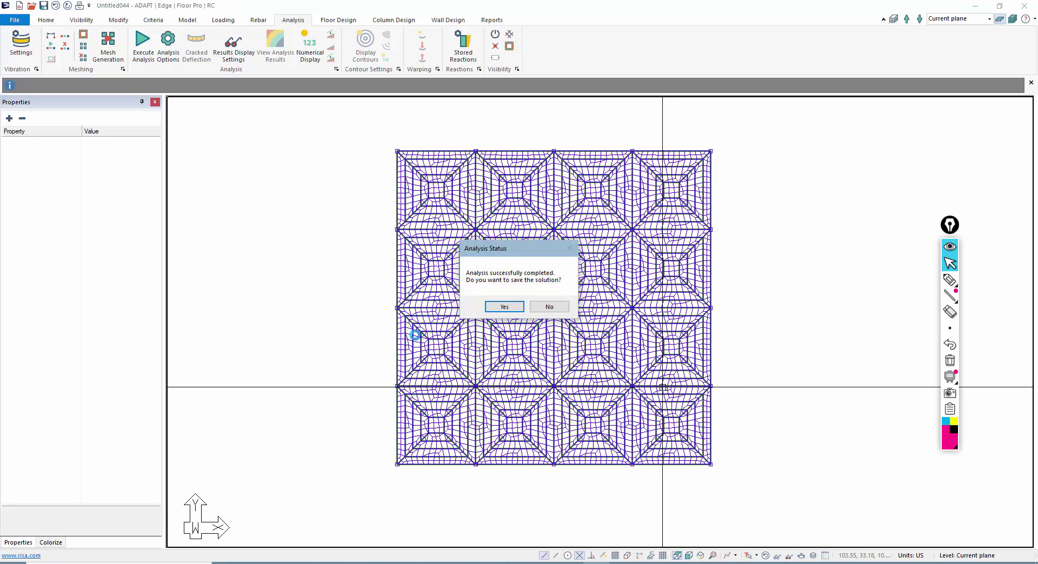
click(504, 307)
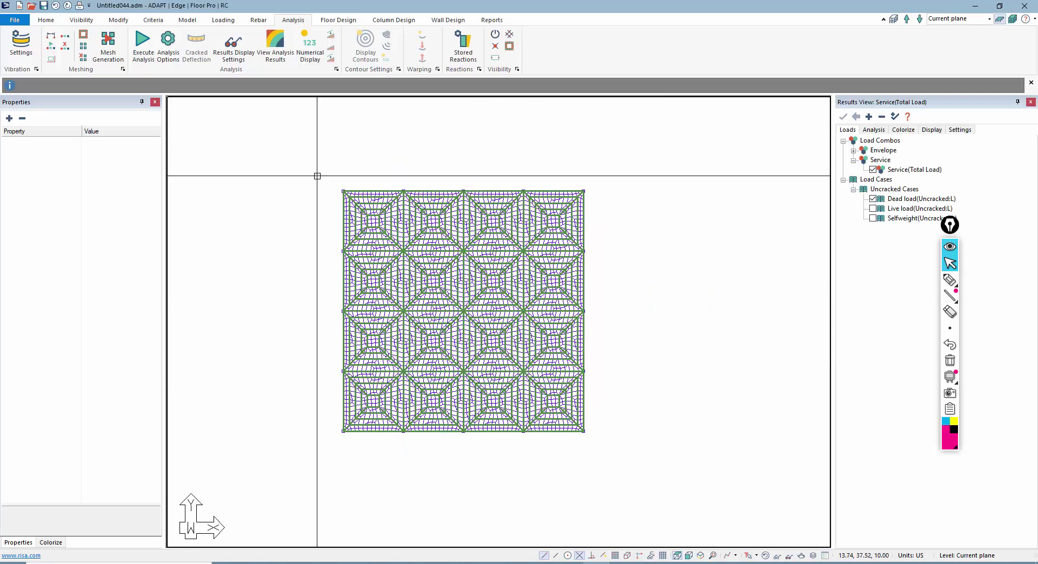
- Open the analysis results in ADViewer, display the Service(Total Load) Z-Translation as a deformed shape, and examine the floor in 3D
click(269, 53)
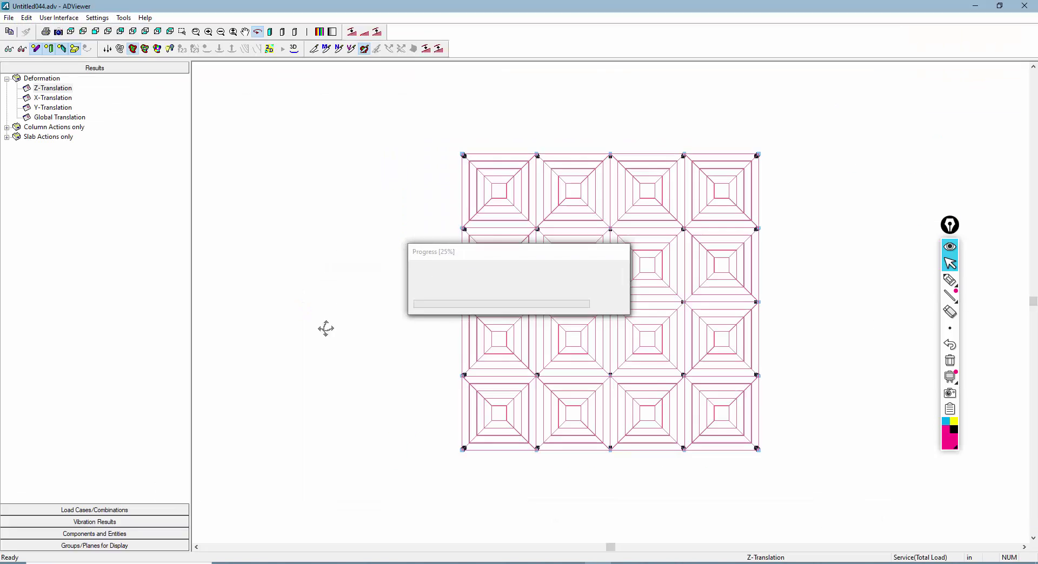
click(296, 53)
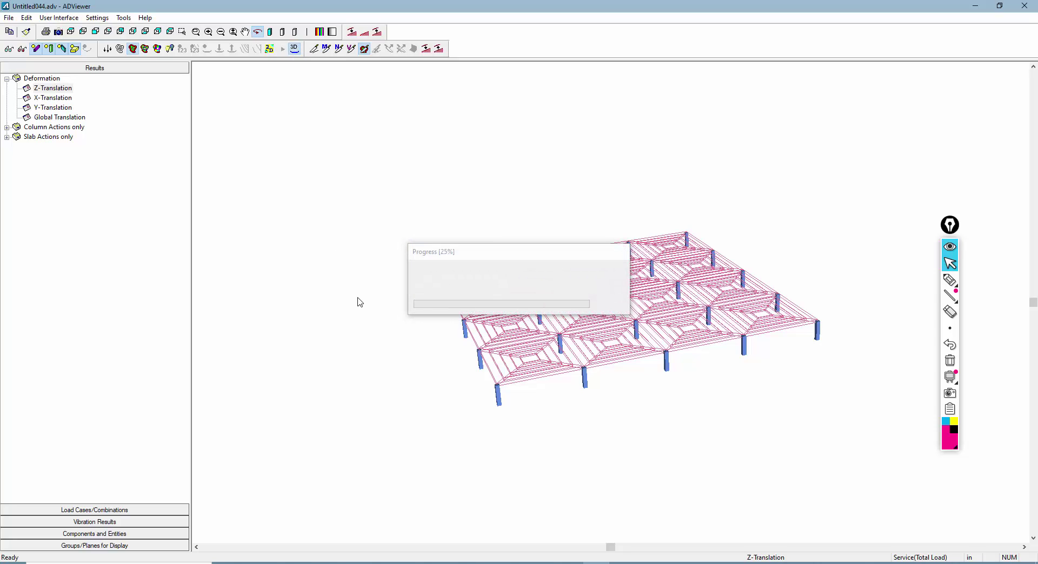
mouse_move(369, 317)
mouse_down()
mouse_move(372, 280)
mouse_move(373, 313)
mouse_up()
scroll(459, 341, up, 5)
scroll(458, 341, down, 2)
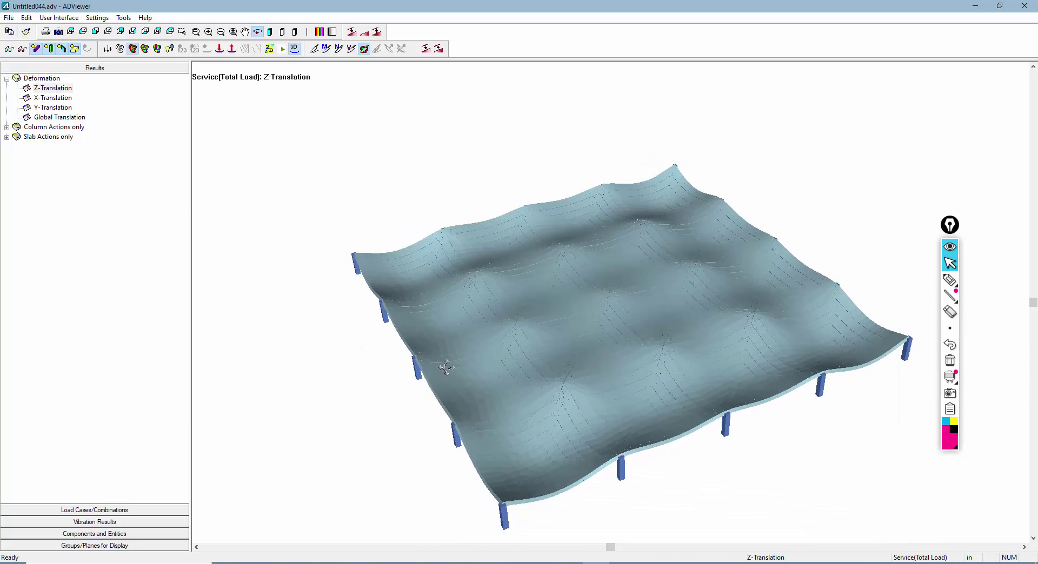
- Examine the deflected shape of the whole floor from different distances and from a rotated viewpoint
scroll(532, 259, down, 2)
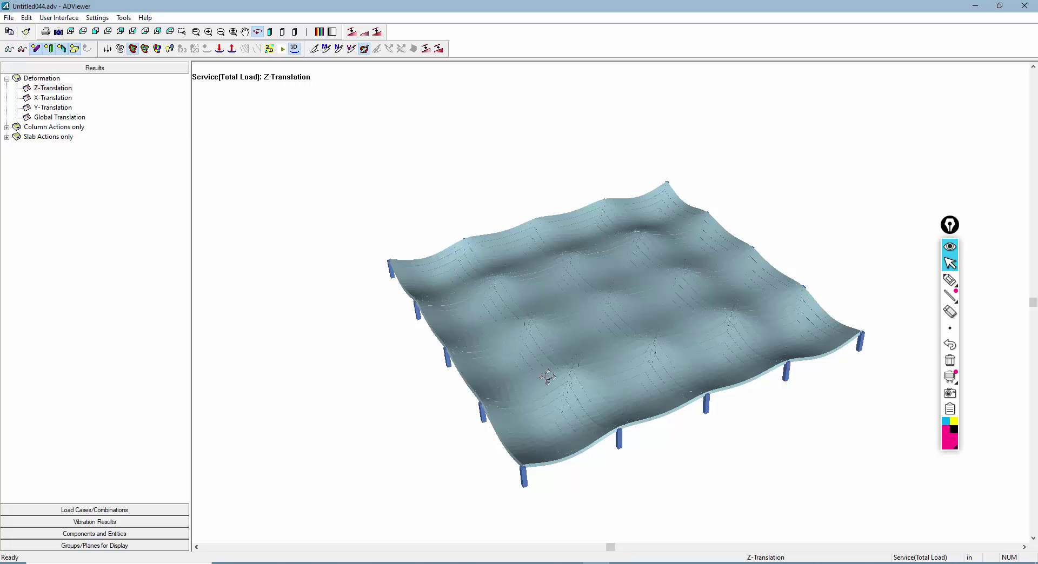
scroll(547, 376, down, 2)
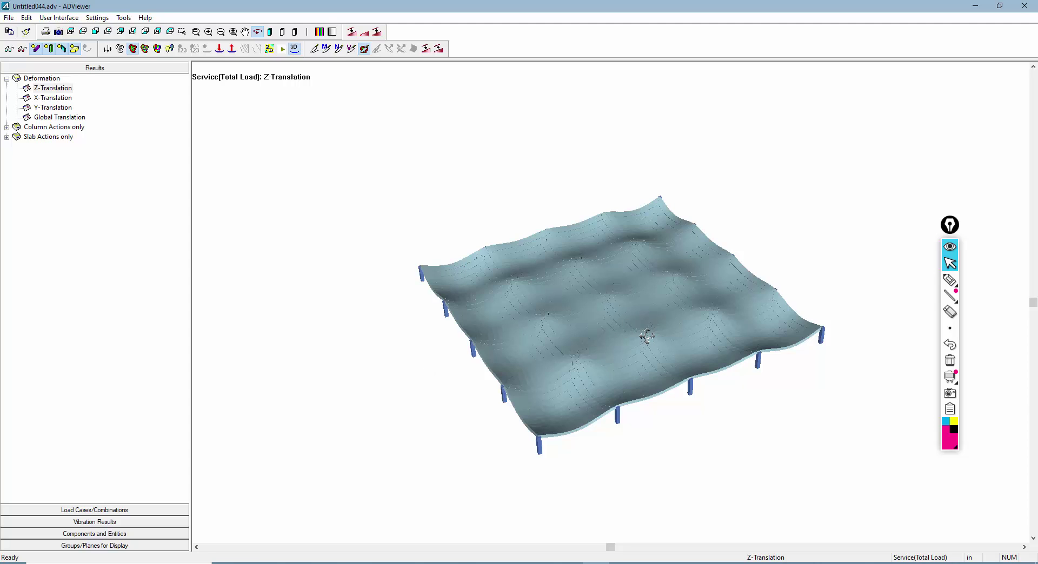
scroll(647, 336, up, 3)
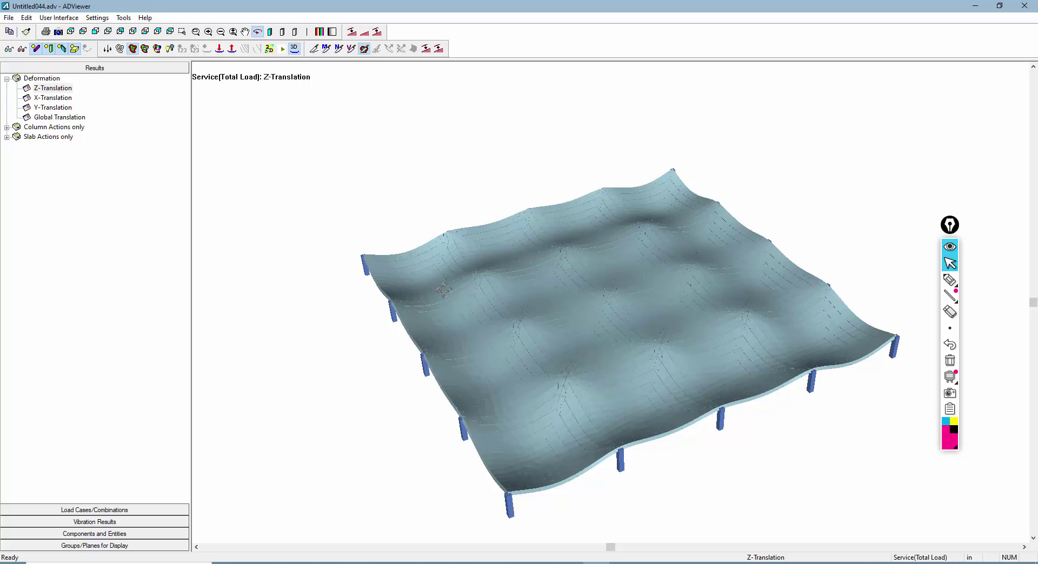
drag(457, 294, 417, 289)
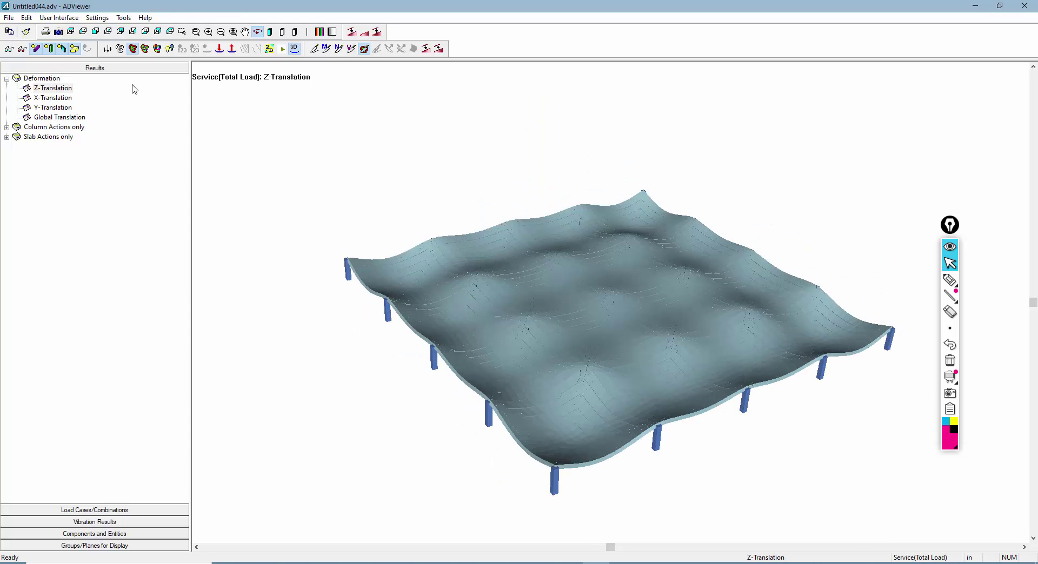
- Display the Service(Total Load) Z-Translation as colour contours over the slab, inspect them from another angle, and close ADViewer
click(168, 50)
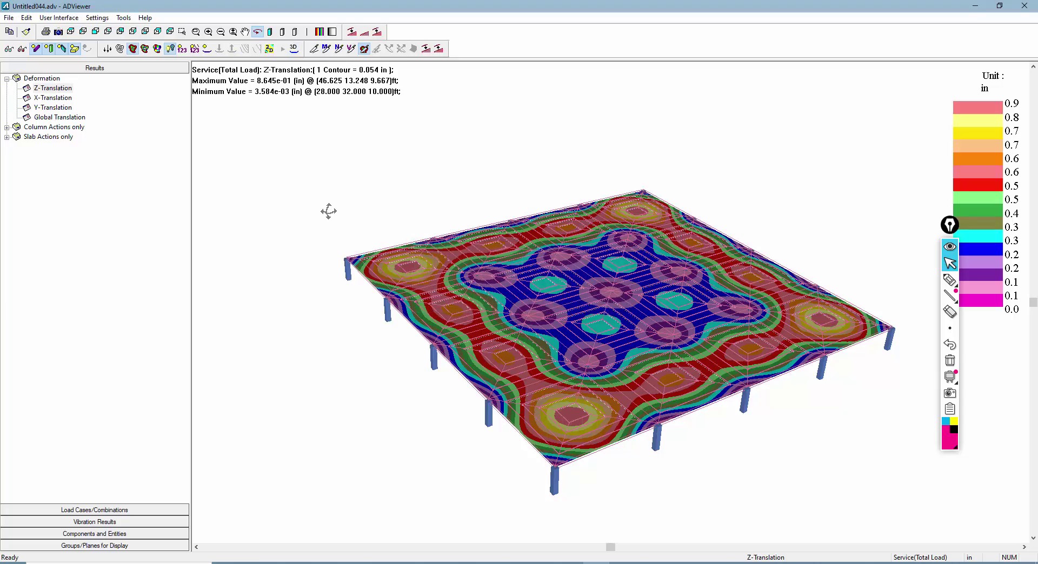
mouse_move(326, 210)
mouse_down()
mouse_move(311, 224)
mouse_move(311, 208)
mouse_up()
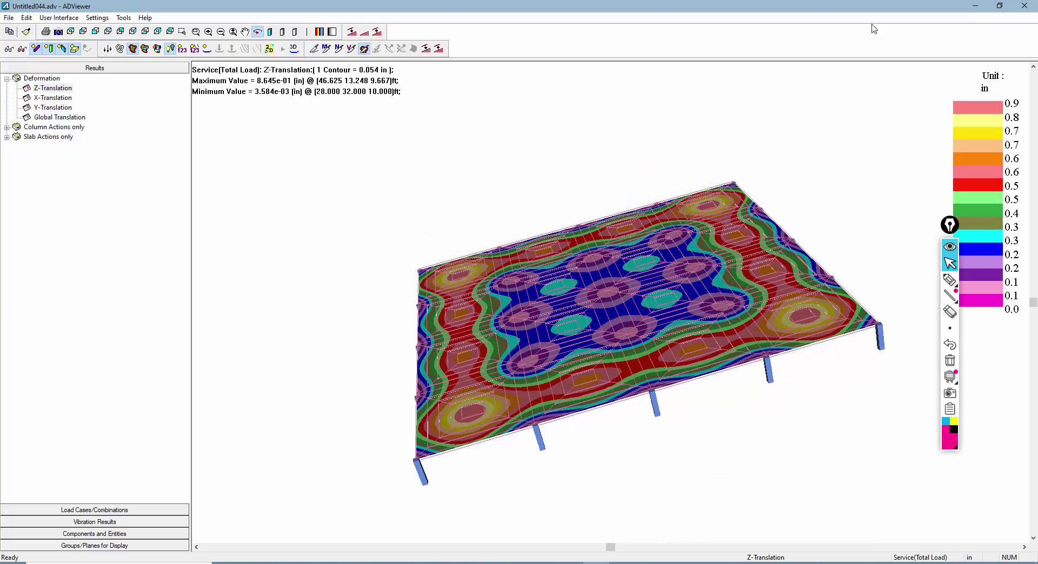
click(1024, 6)
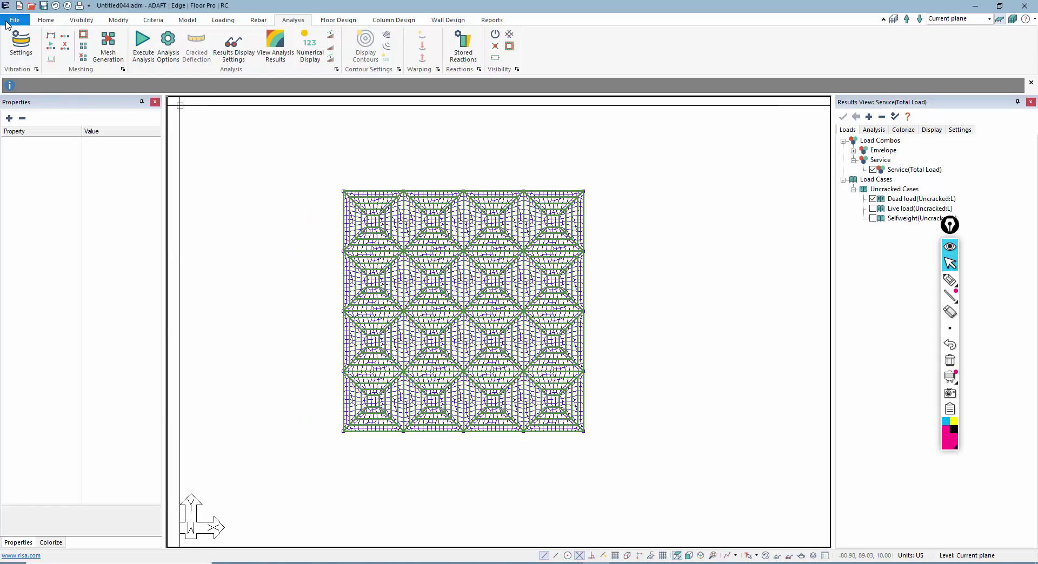
- Save a copy of the model as steppedslab in the Youtube Video Models folder on the Desktop
click(9, 20)
click(34, 120)
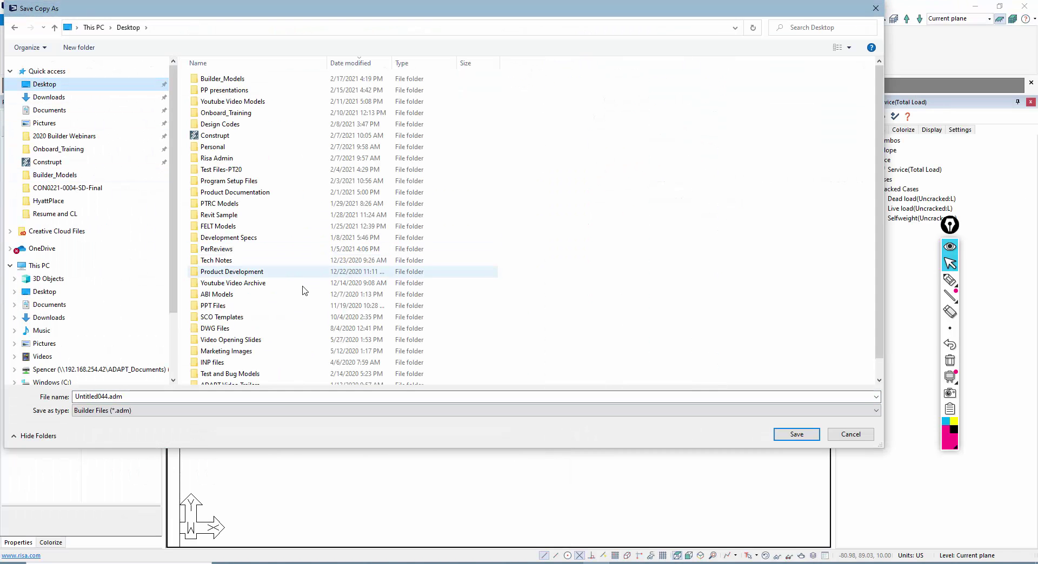
scroll(251, 339, down, 1)
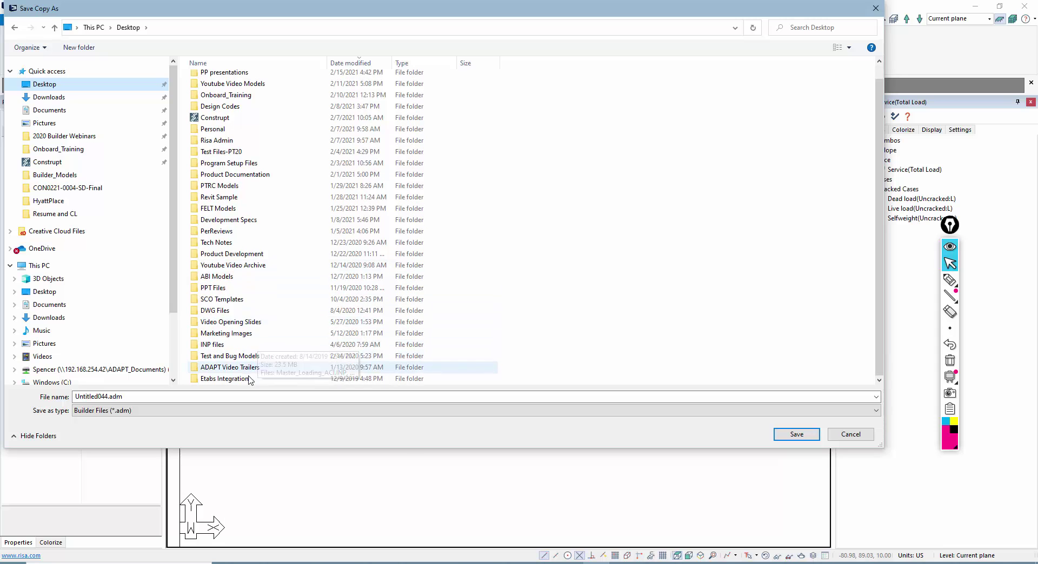
double_click(246, 368)
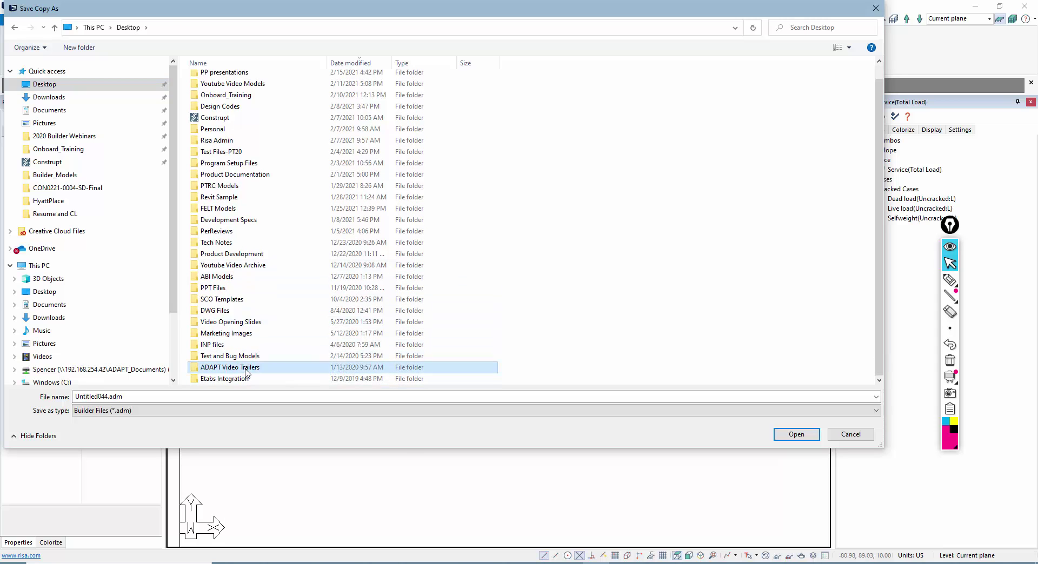
click(16, 32)
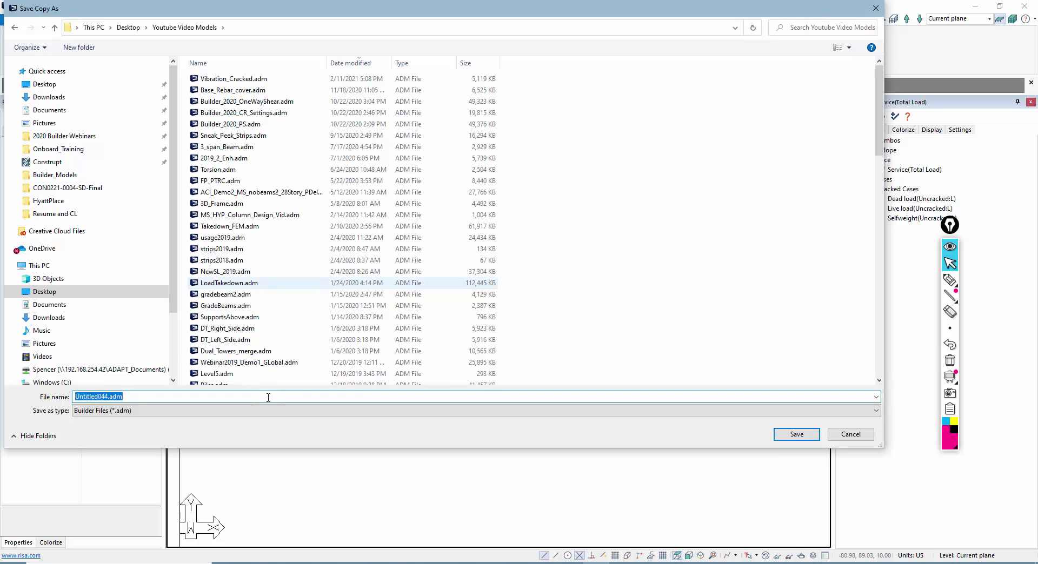
text(s)
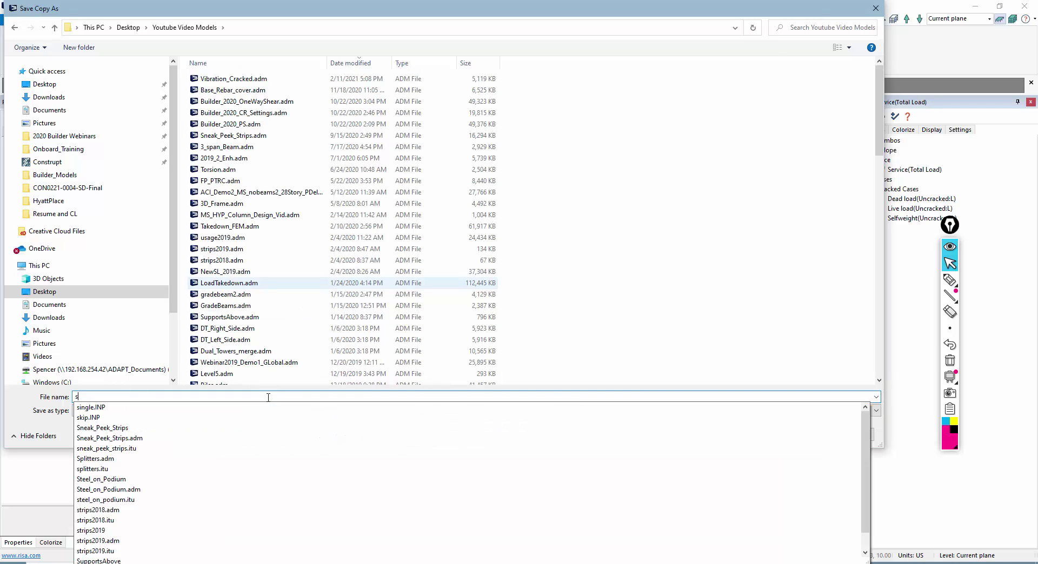
text(teppedslab)
key(Return)
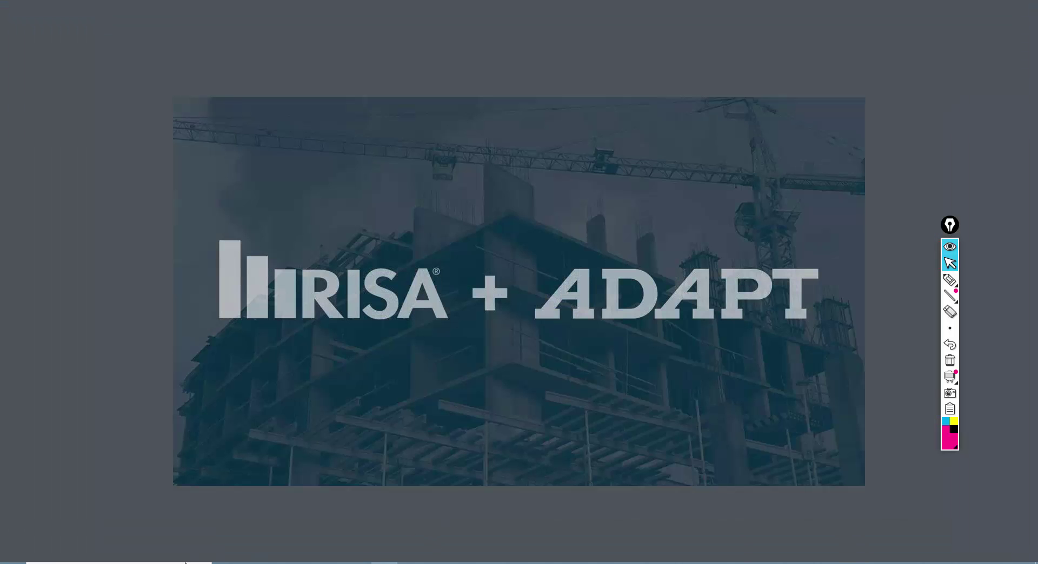
- Restart ADAPT-Builder with Edge and Floor Pro in PT/RC mode, using US units
key(super)
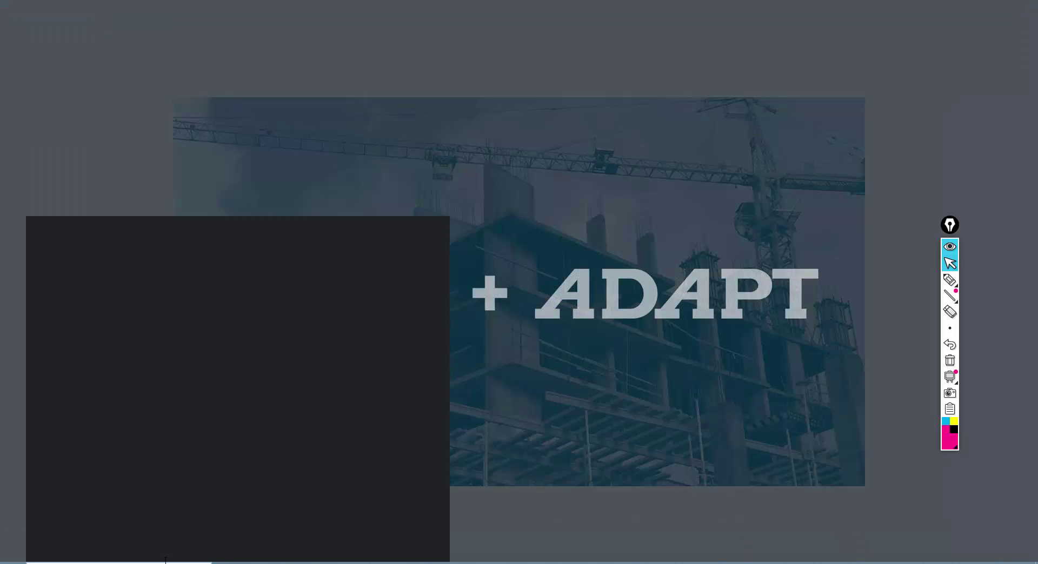
click(399, 297)
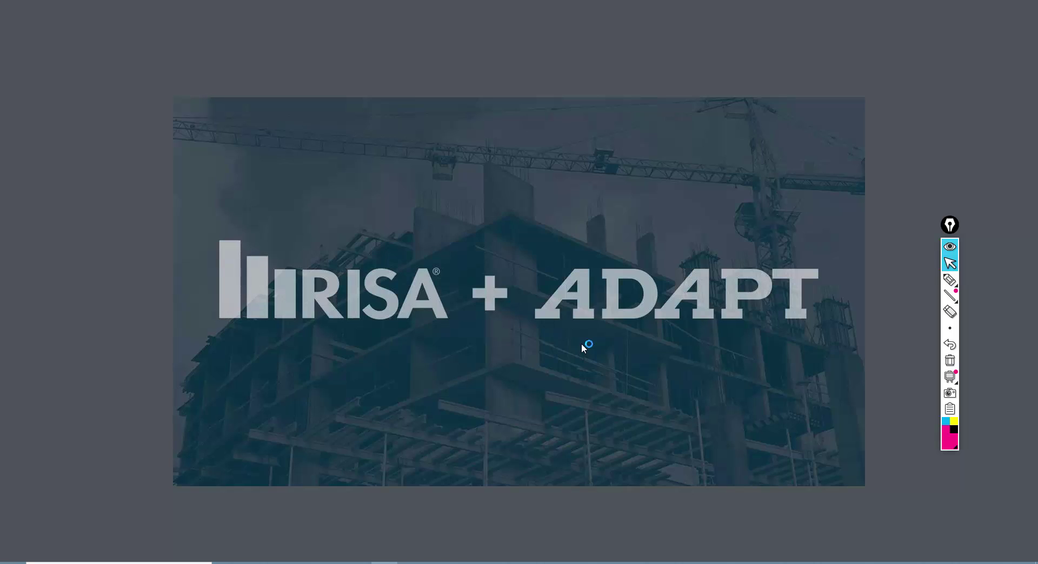
click(375, 349)
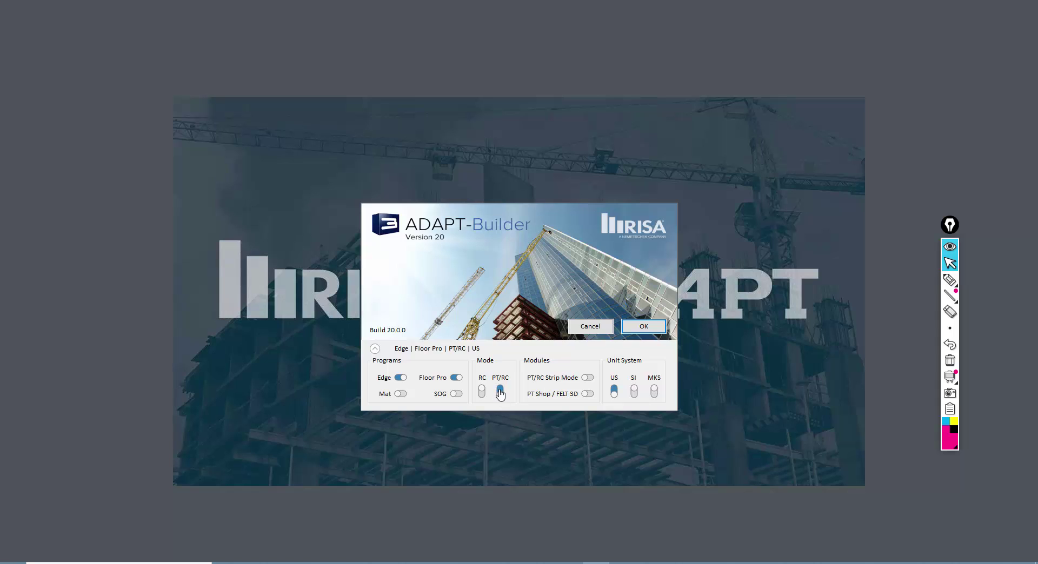
click(627, 328)
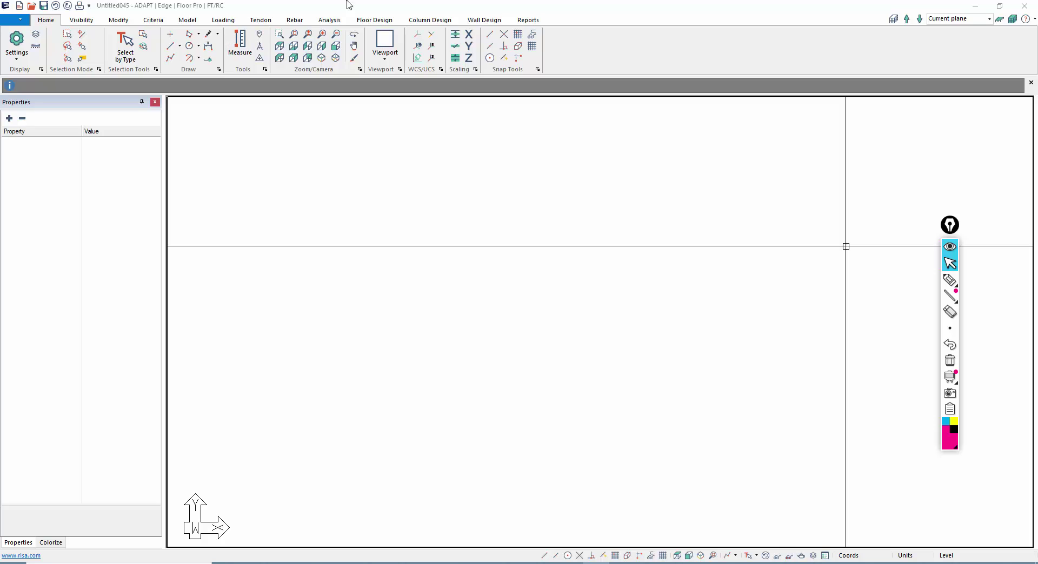
- Open the recent model steppedslab.adm and hide its finite element mesh in the plan
click(7, 24)
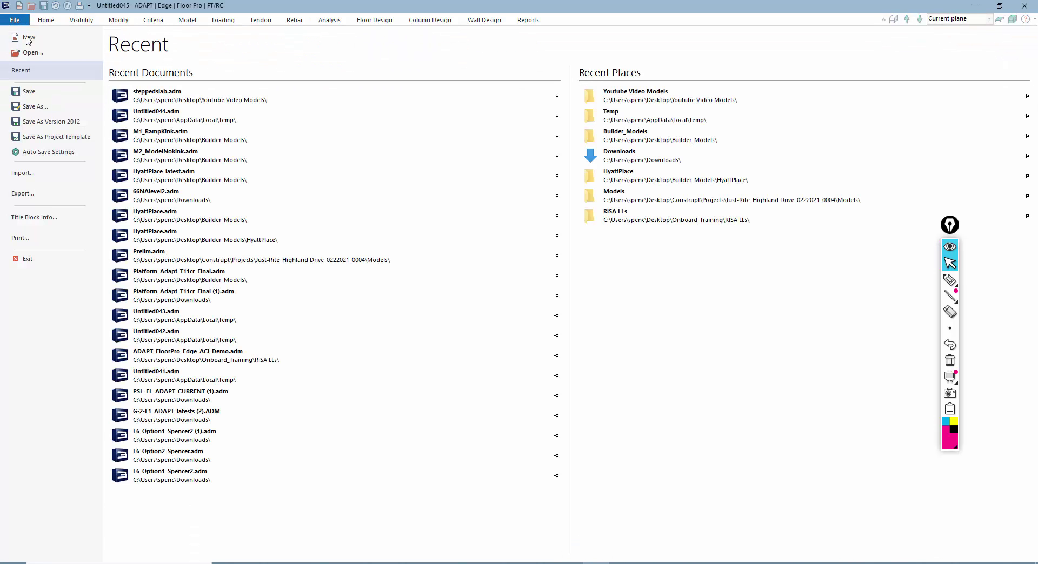
click(130, 96)
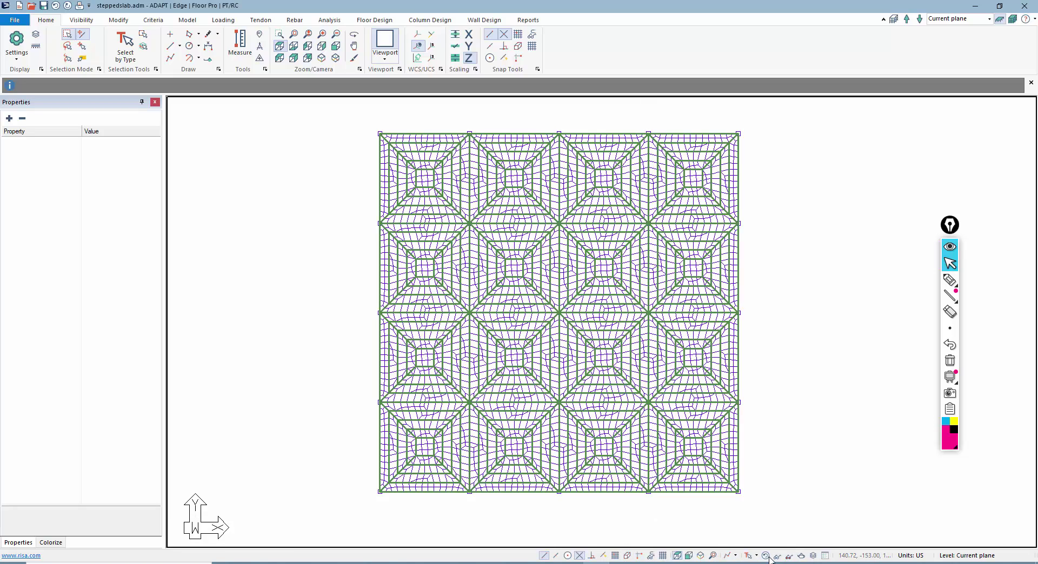
click(769, 558)
middle_drag(685, 385, 690, 373)
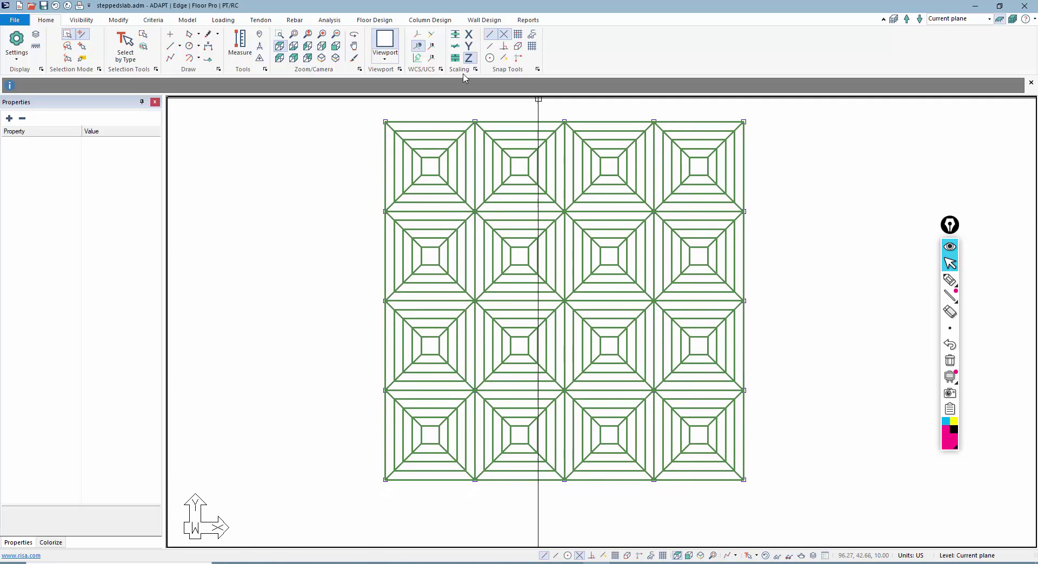
- Add a straight horizontal tendon through the middle of the uppermost row of panels, spanning all four bays from edge to edge
click(261, 20)
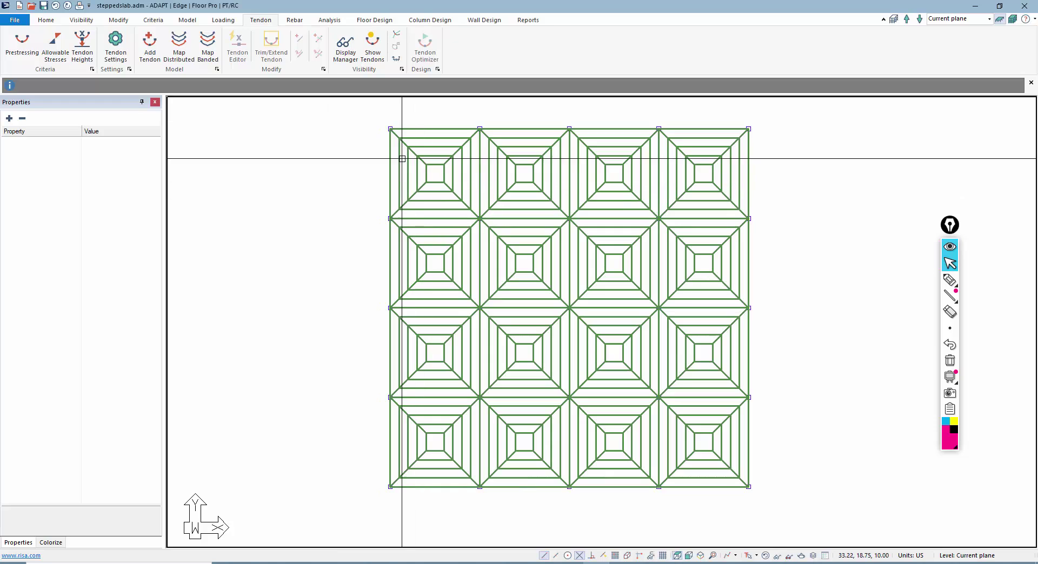
scroll(346, 136, down, 2)
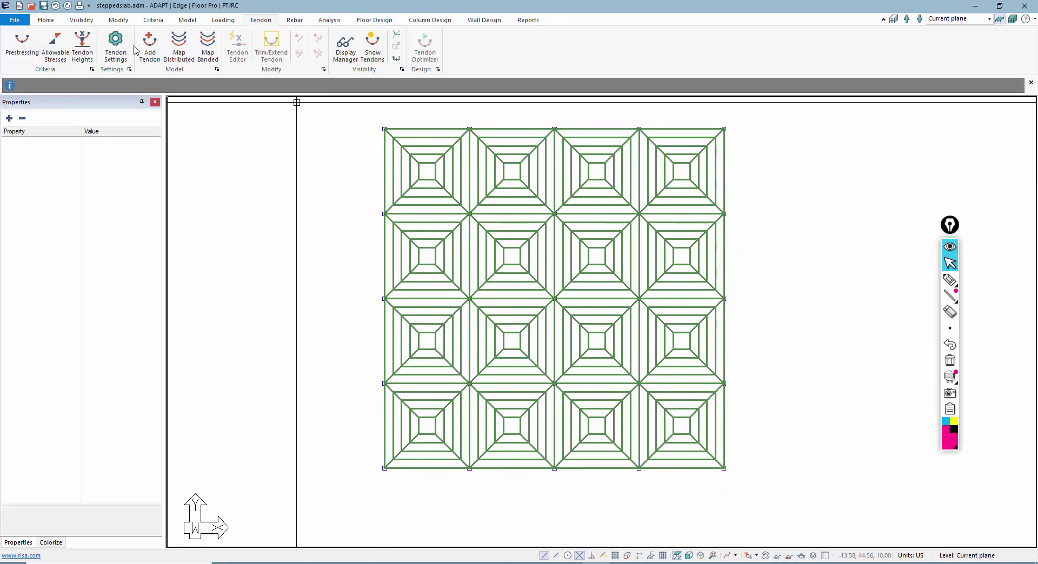
click(150, 46)
scroll(379, 162, up, 2)
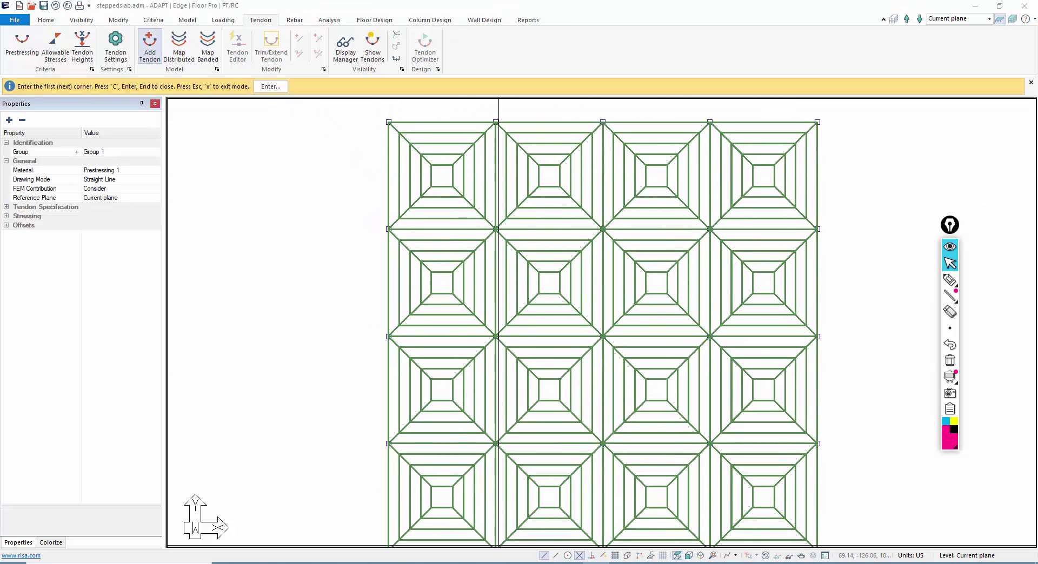
click(389, 175)
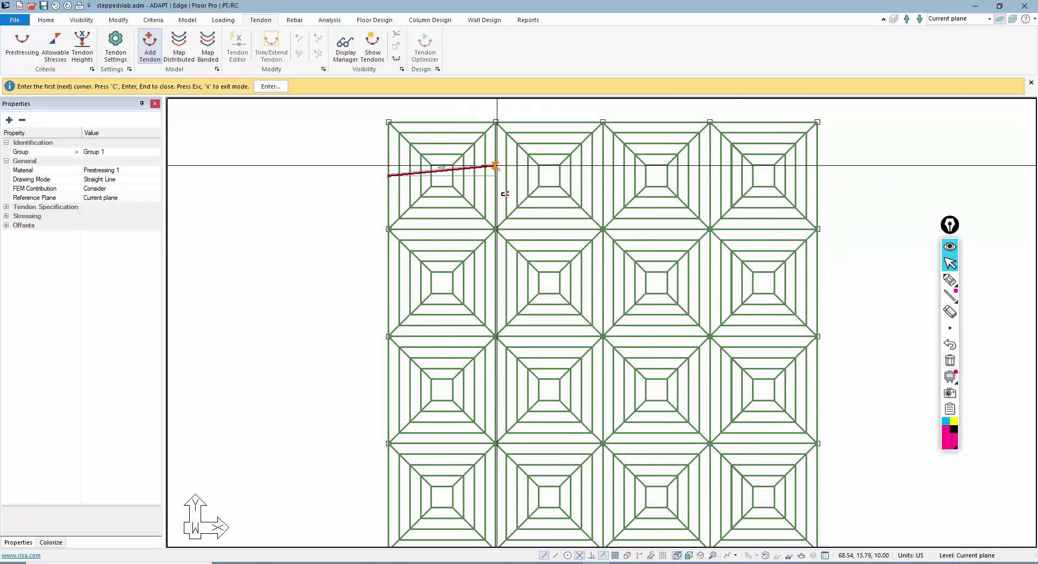
key(Escape)
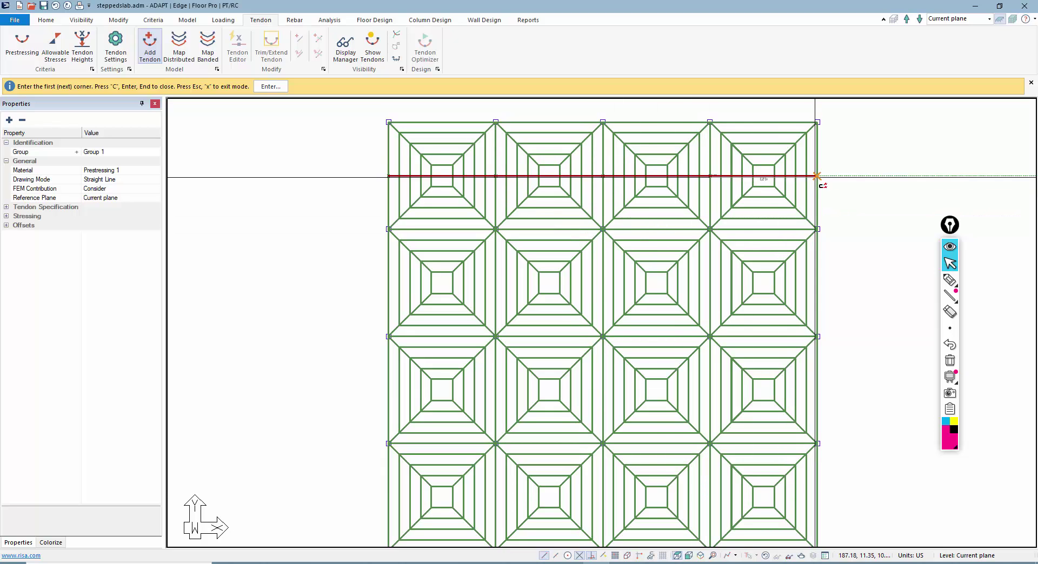
click(817, 176)
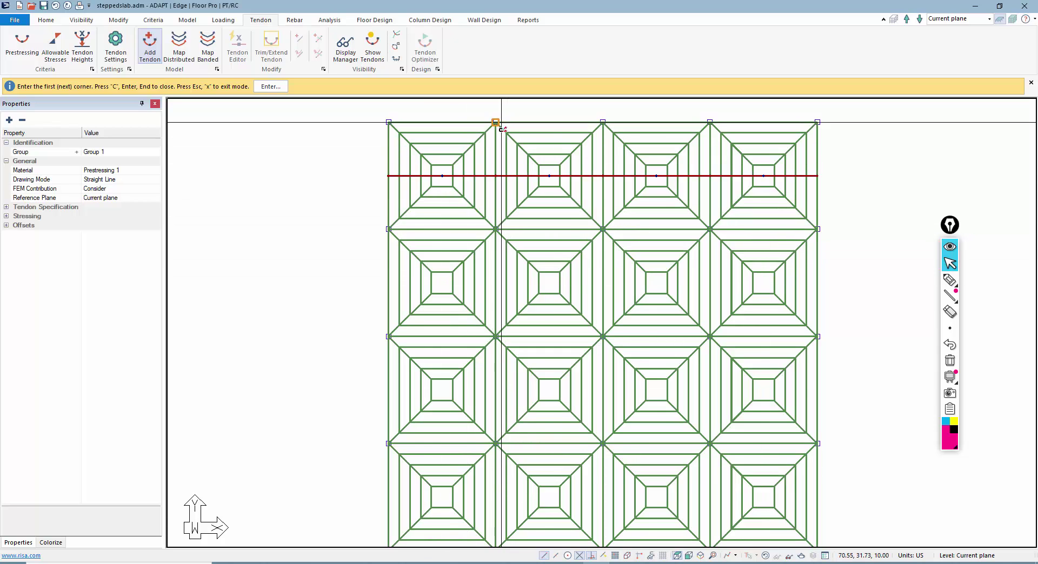
- Add a straight vertical tendon just left of the second column line, with points at each column row from the upper to the lower slab edge
scroll(485, 126, up, 2)
scroll(487, 126, up, 2)
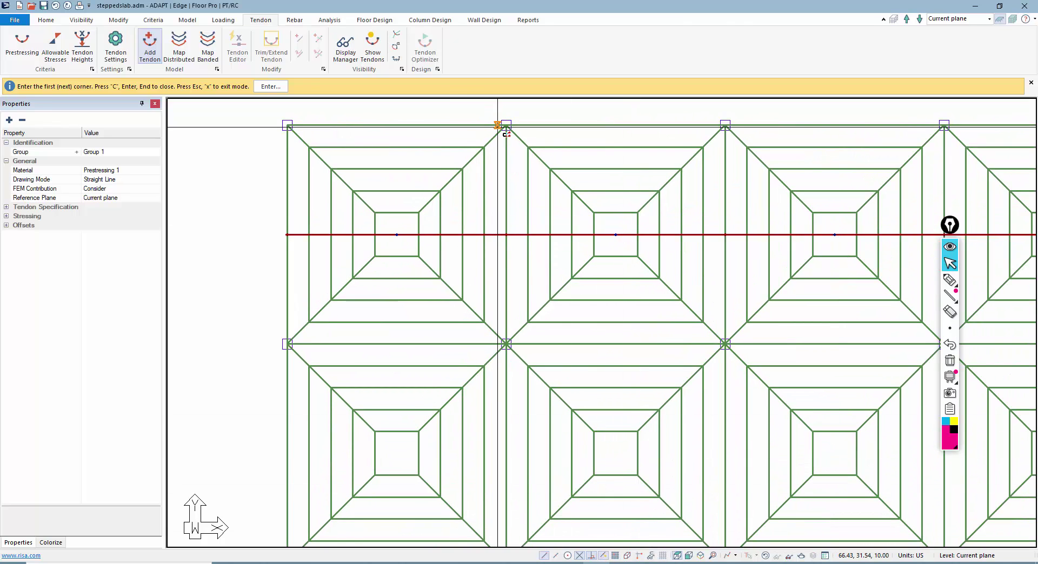
scroll(496, 136, down, 2)
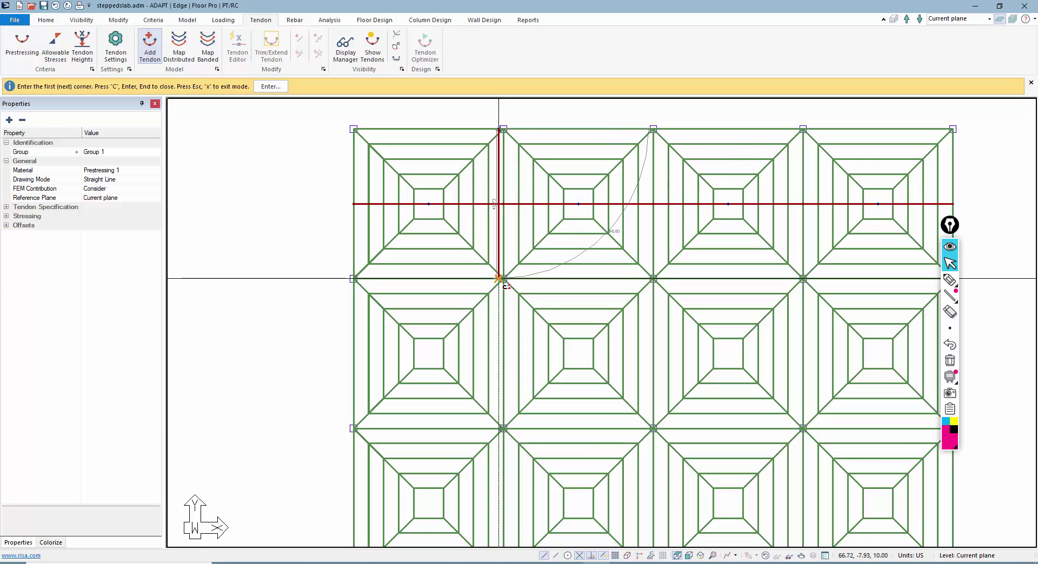
middle_drag(497, 359, 517, 260)
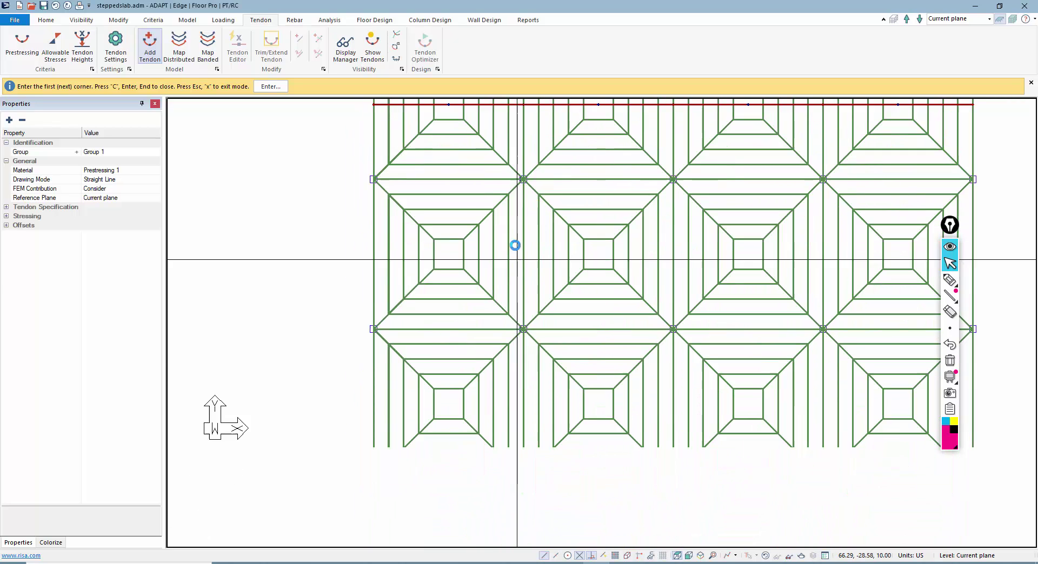
click(519, 179)
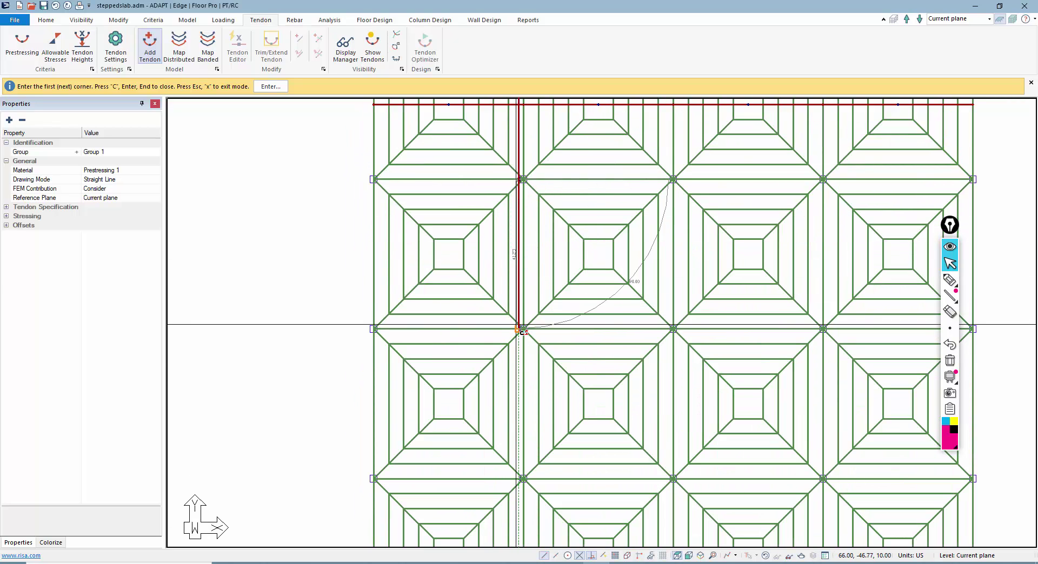
click(519, 327)
middle_drag(501, 433, 505, 324)
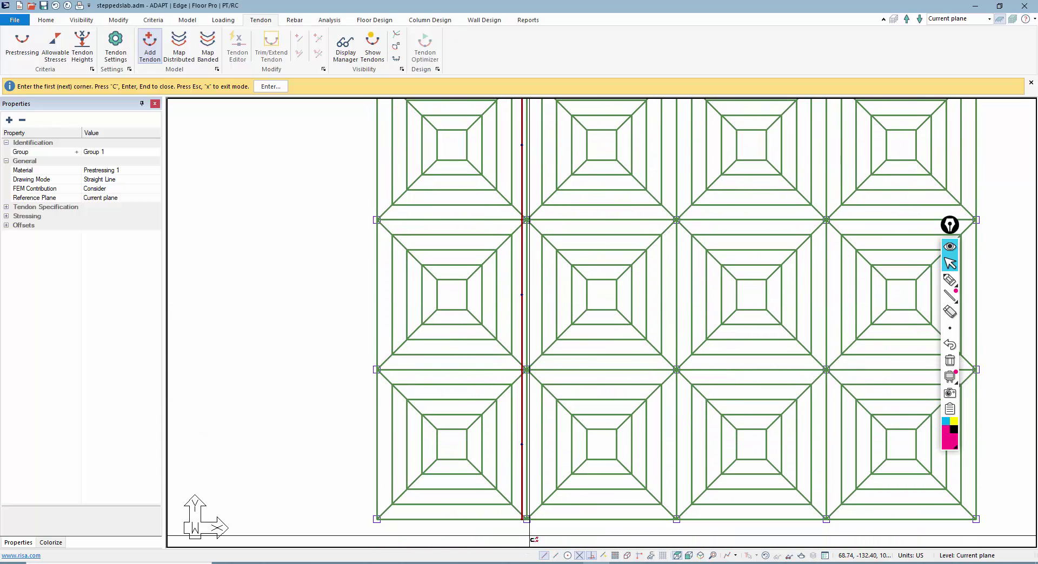
key(c)
key(Escape)
- Copy the vertical tendon to the clipboard, taking its upper end at the slab edge as the insertion point
click(522, 330)
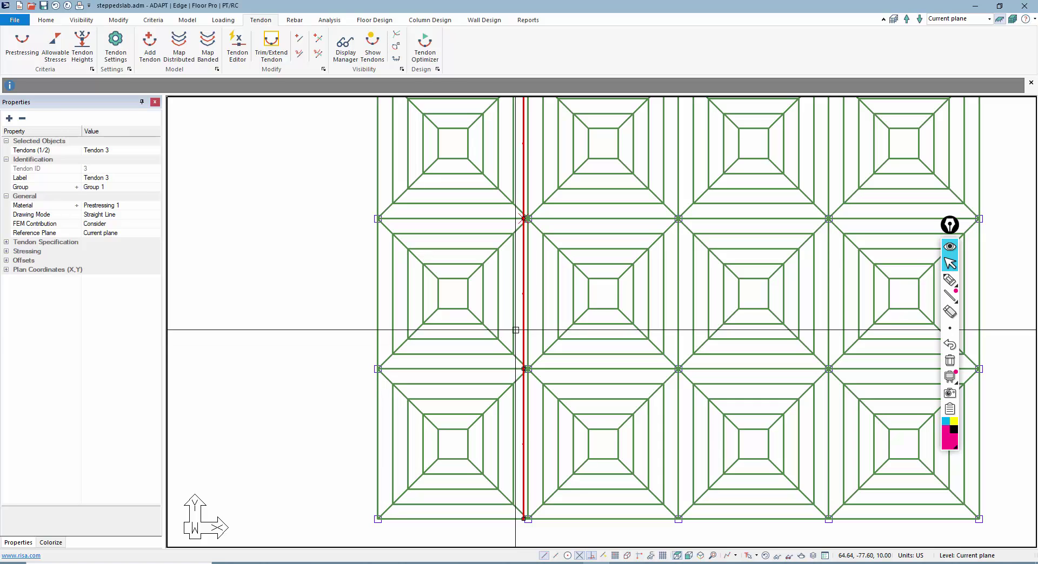
key(ctrl+c)
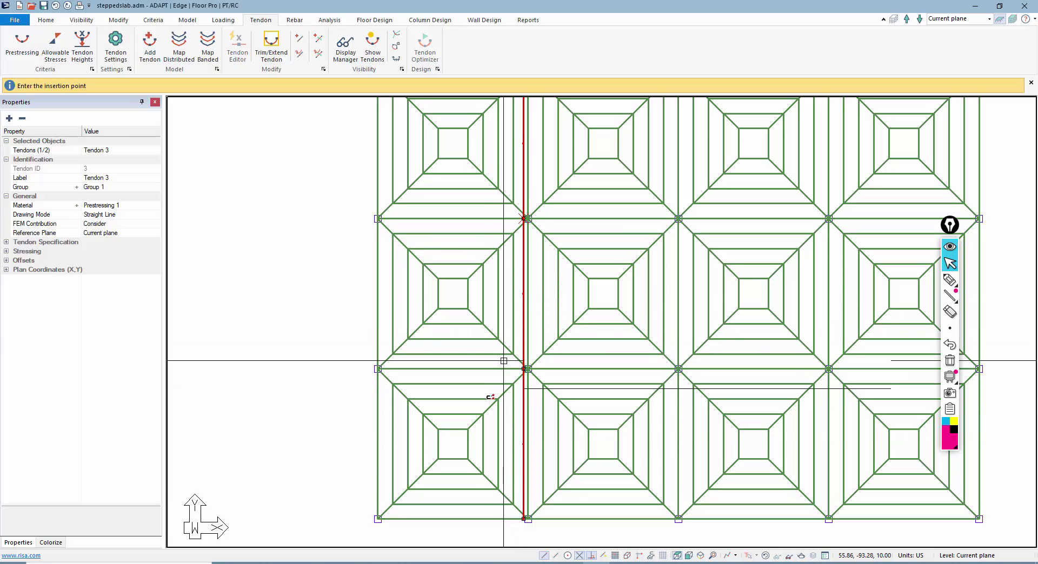
scroll(483, 385, down, 2)
scroll(483, 378, down, 2)
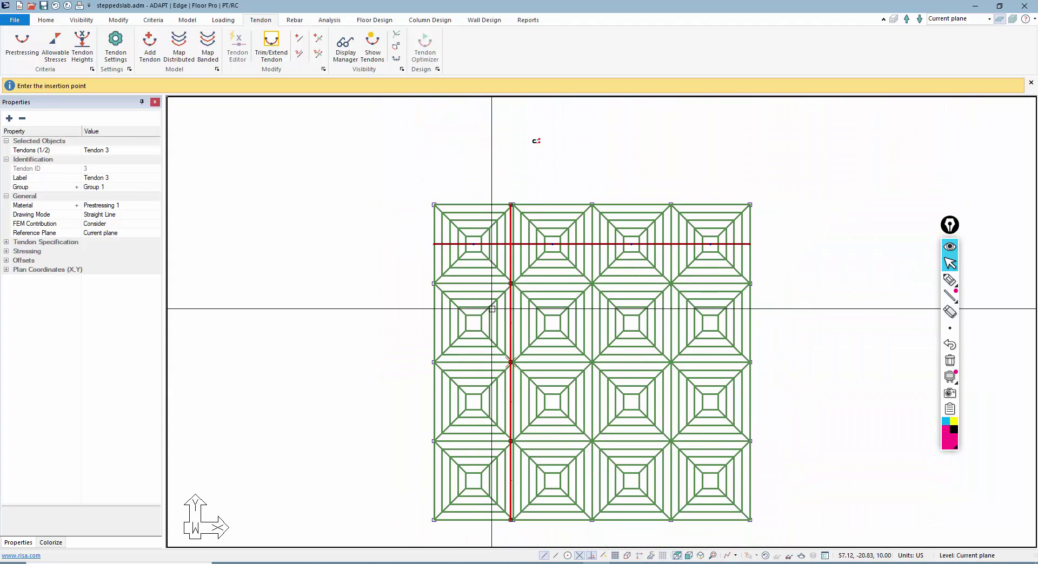
scroll(503, 222, up, 1)
click(494, 234)
scroll(500, 243, up, 3)
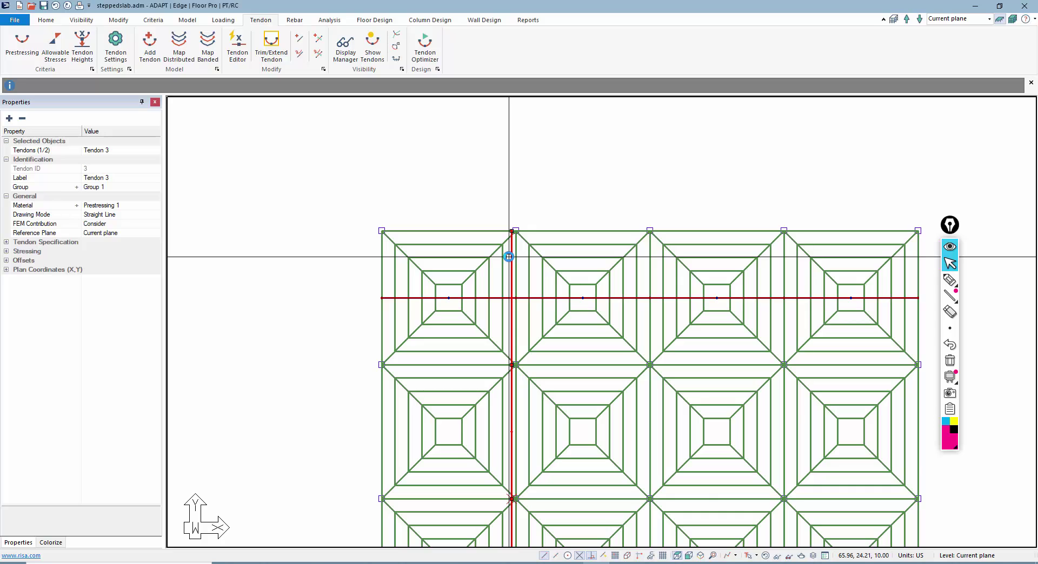
- Paste a copy of the vertical tendon just right of the second column line, with its upper end on the slab edge
key(ctrl+v)
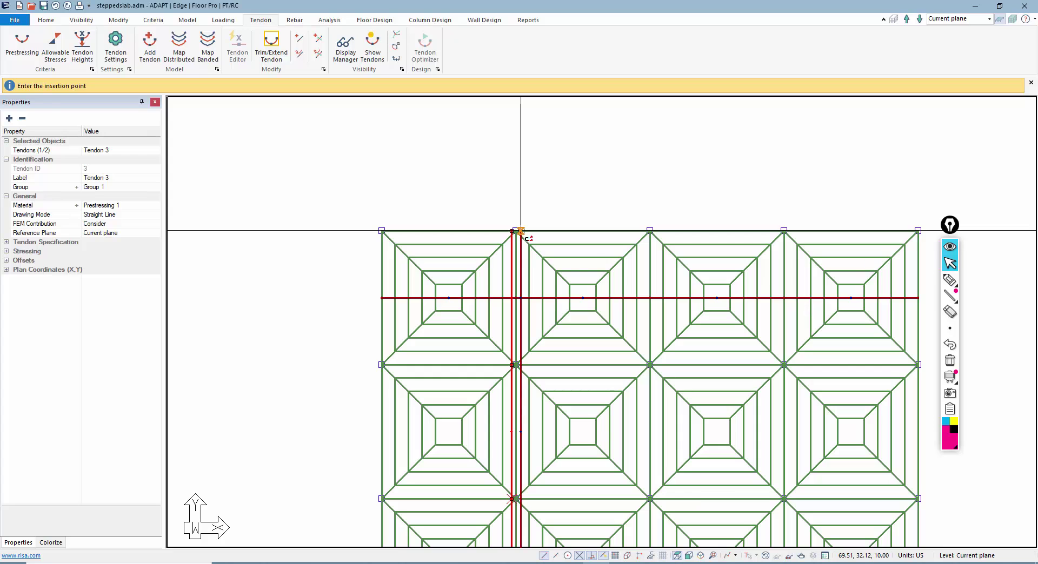
click(520, 231)
scroll(496, 262, up, 3)
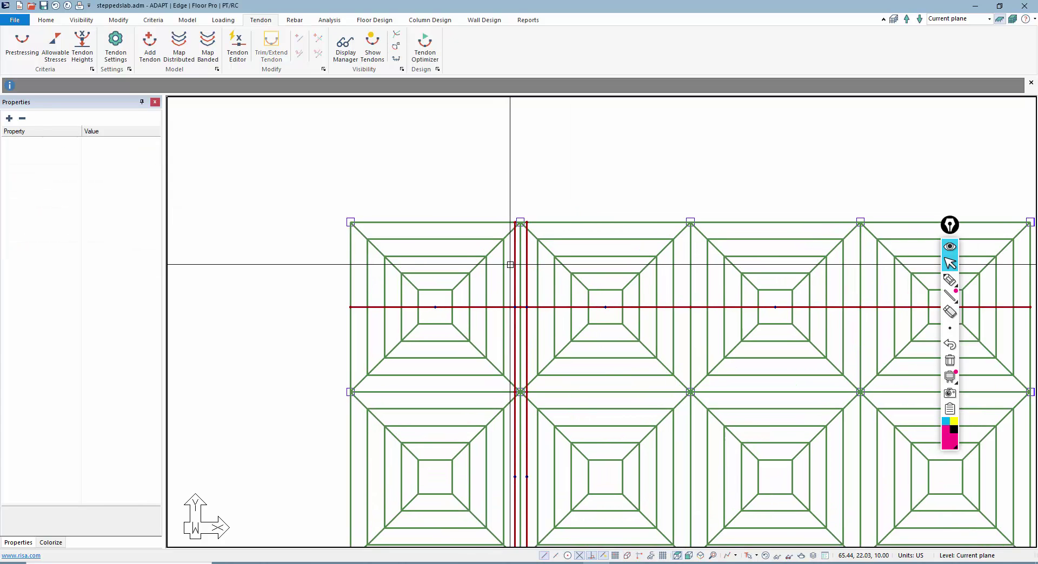
- Examine the shape and friction profile of the vertical tendon just left of the second column line
double_click(511, 265)
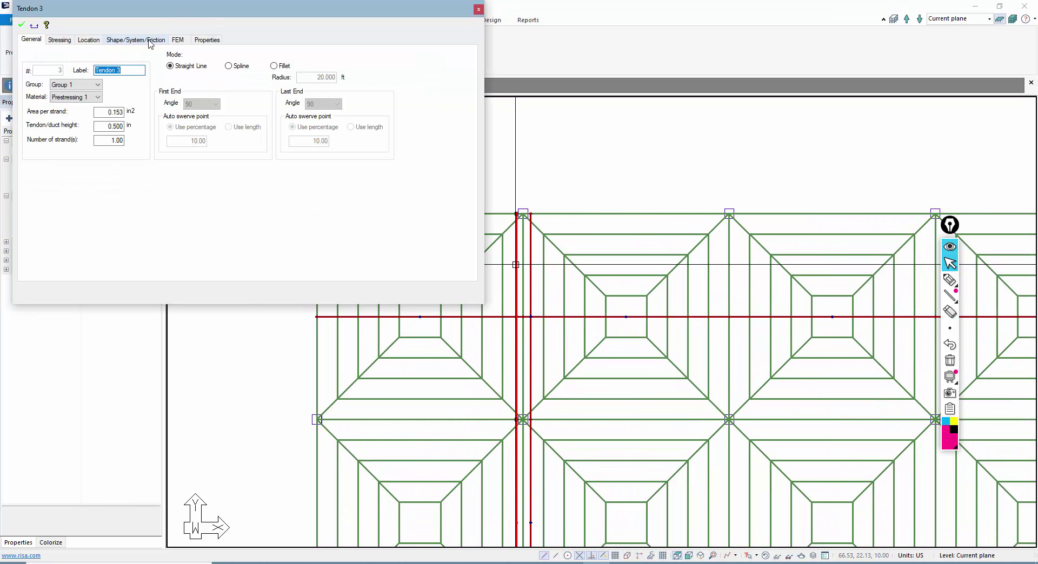
click(148, 40)
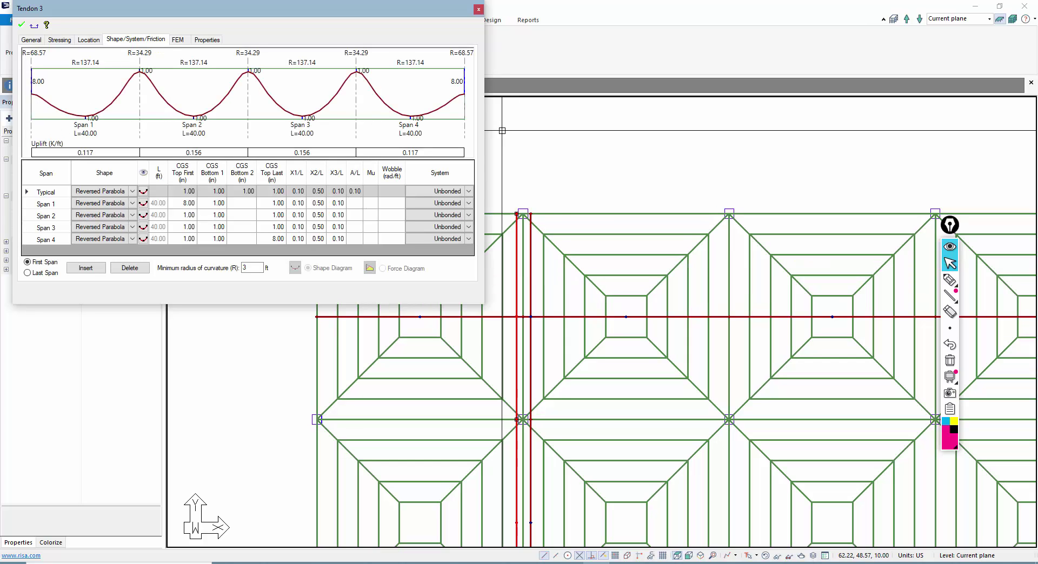
key(Escape)
middle_drag(505, 297, 498, 187)
scroll(499, 187, down, 4)
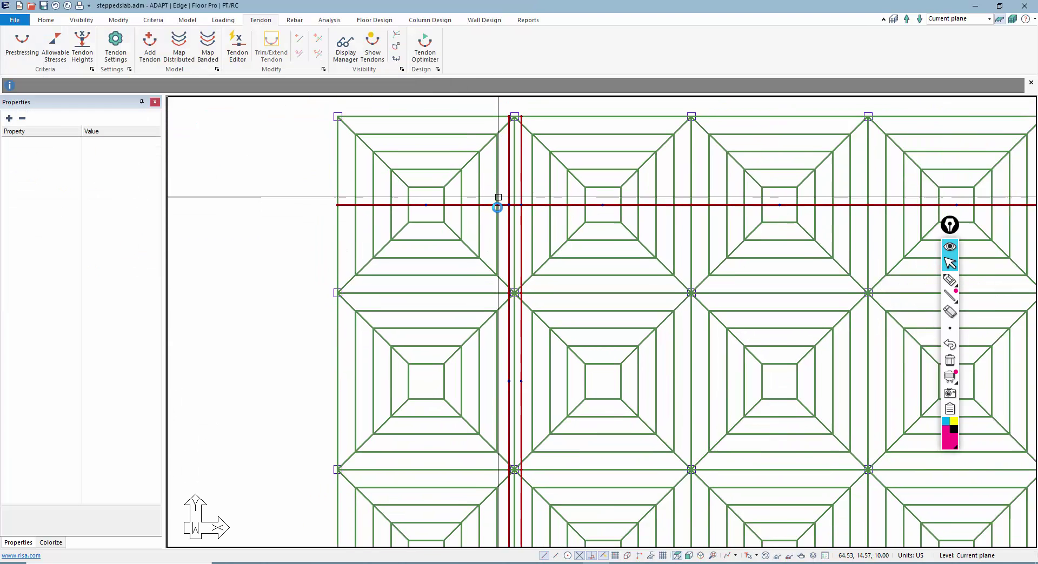
middle_drag(476, 219, 437, 255)
scroll(437, 254, up, 1)
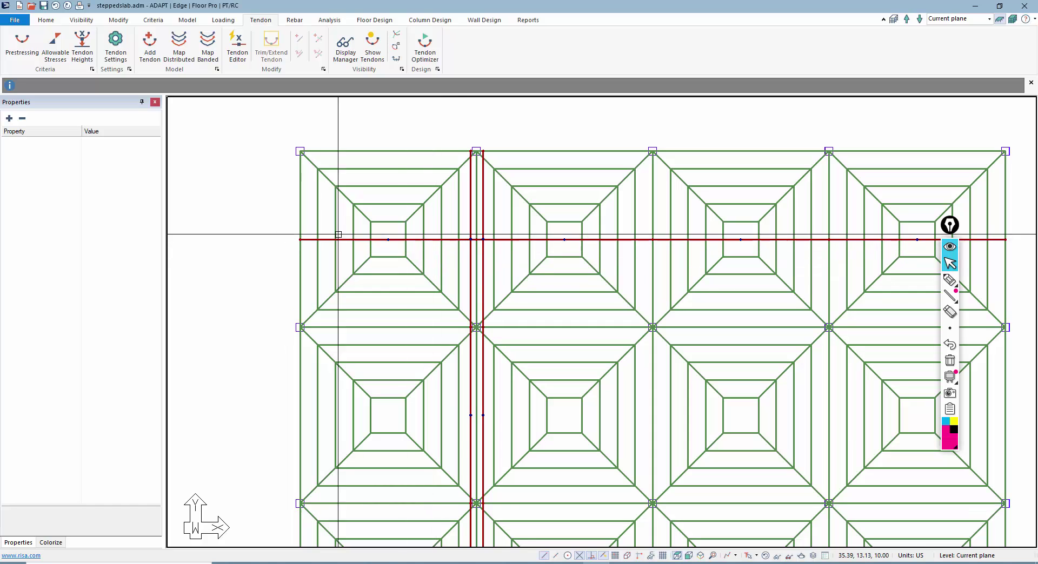
- Copy the pair of vertical tendons at the second column line to the third and fourth column lines
scroll(470, 198, up, 1)
click(471, 200)
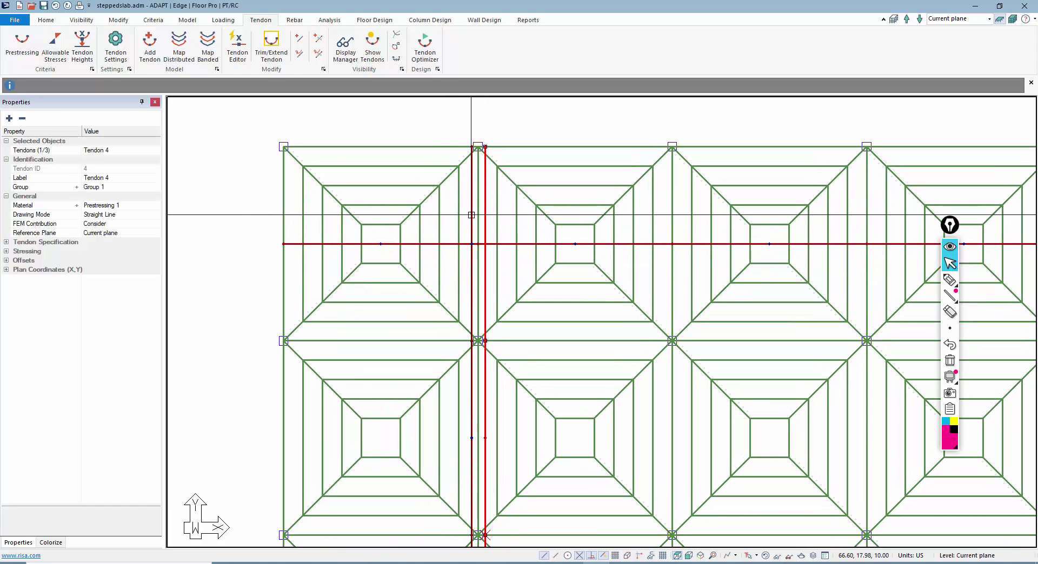
shift+click(471, 214)
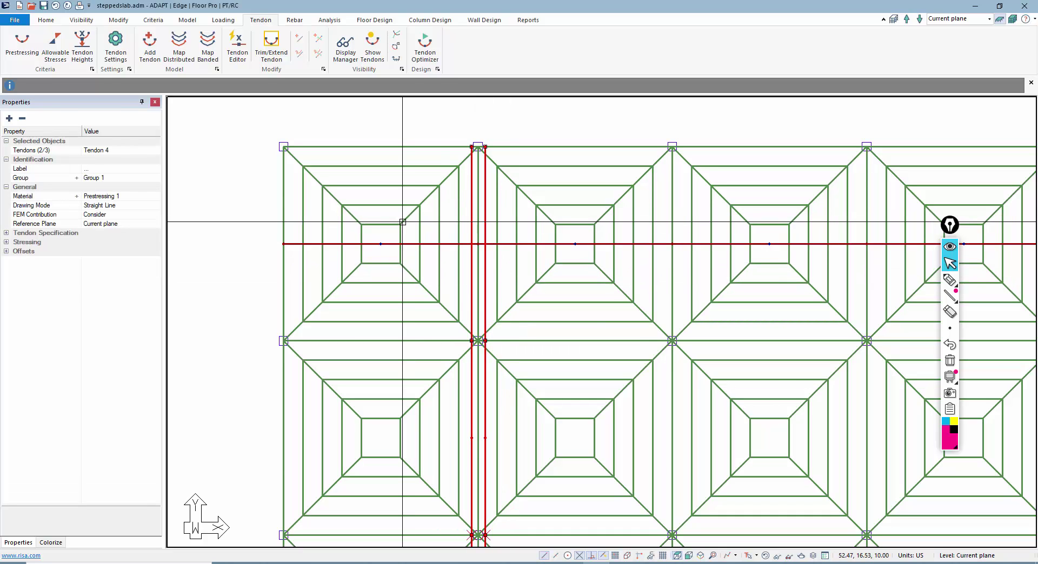
key(ctrl+c)
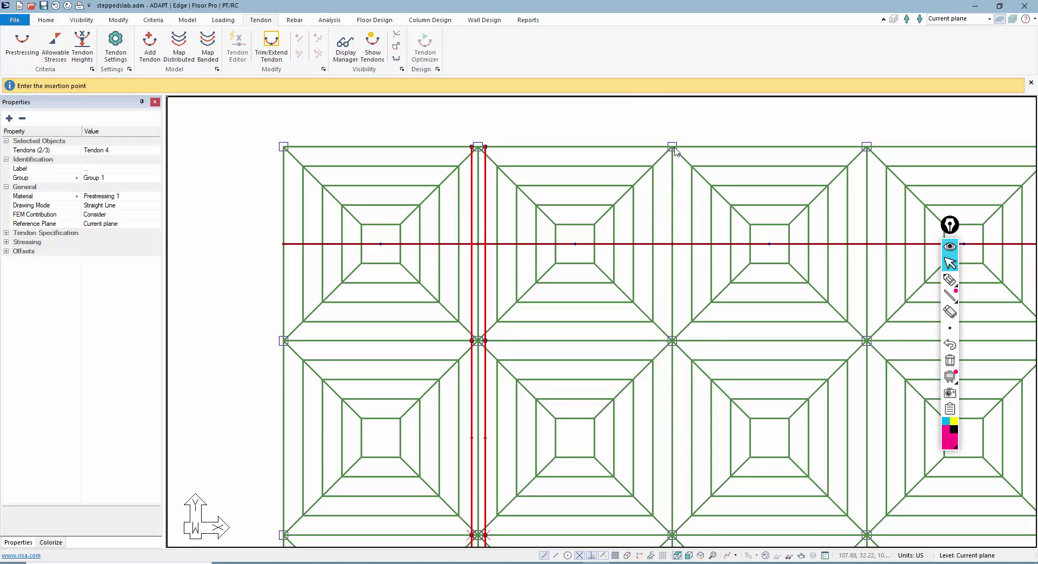
click(672, 146)
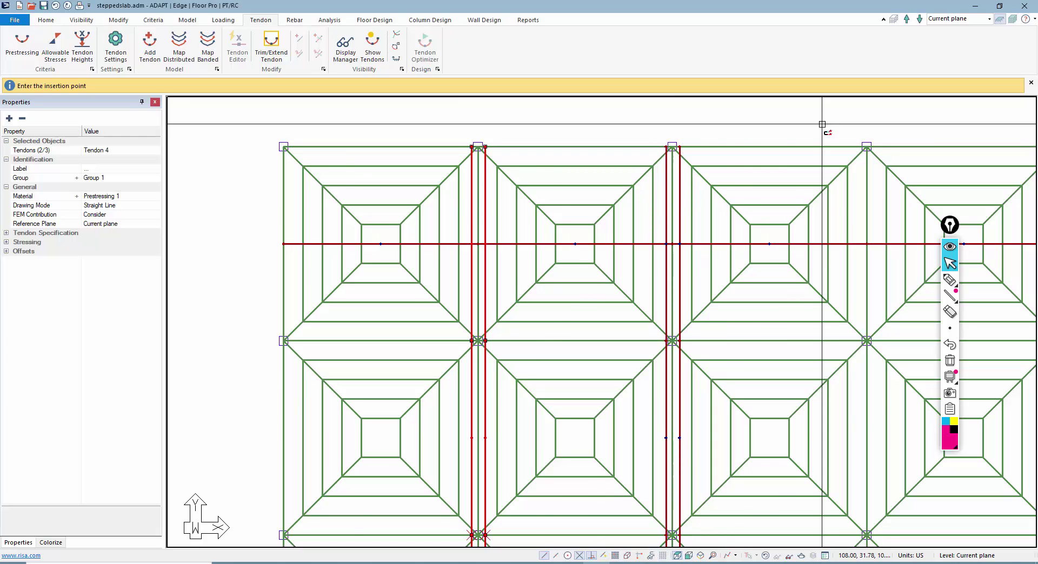
middle_drag(823, 124, 681, 138)
click(725, 160)
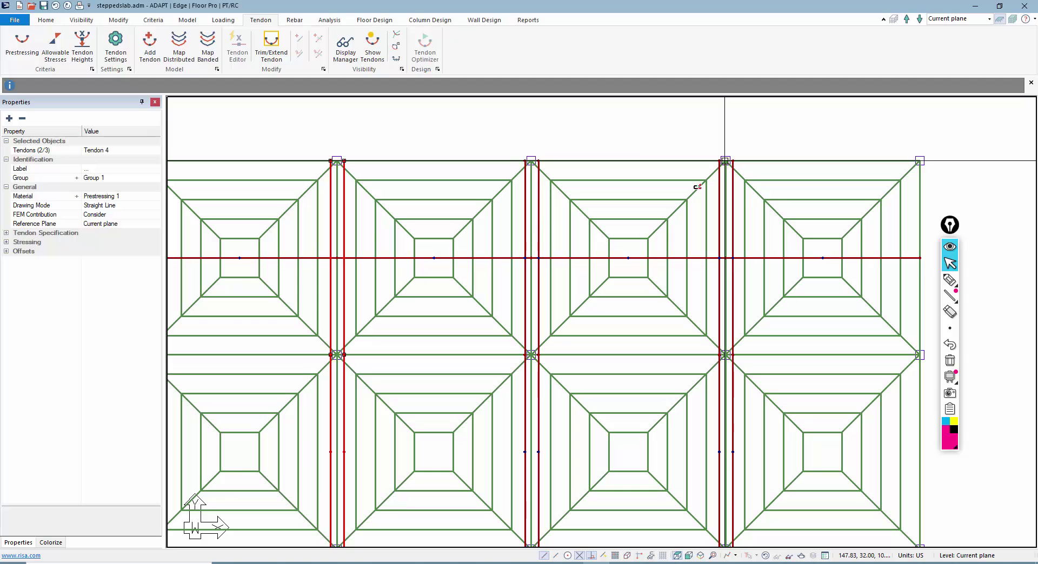
- Paste the vertical tendon pair at the first and fifth column lines along the two side edges of the slab
scroll(726, 160, down, 2)
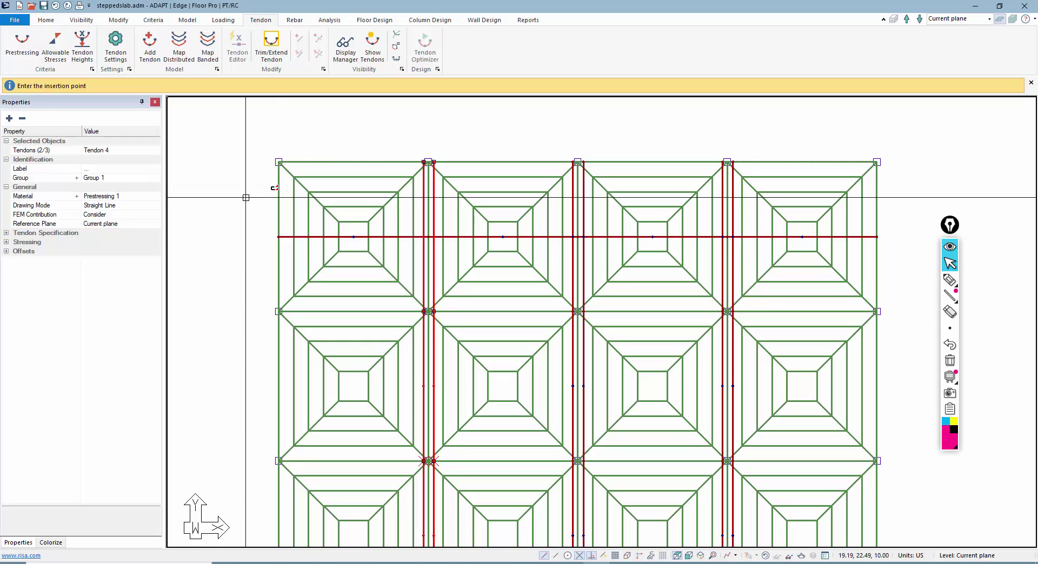
click(276, 158)
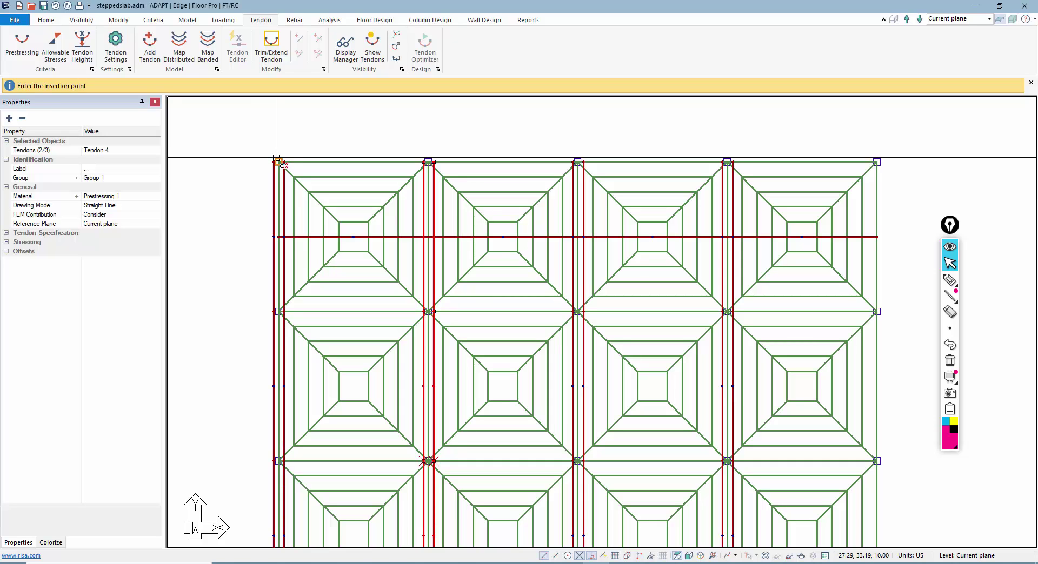
key(Escape)
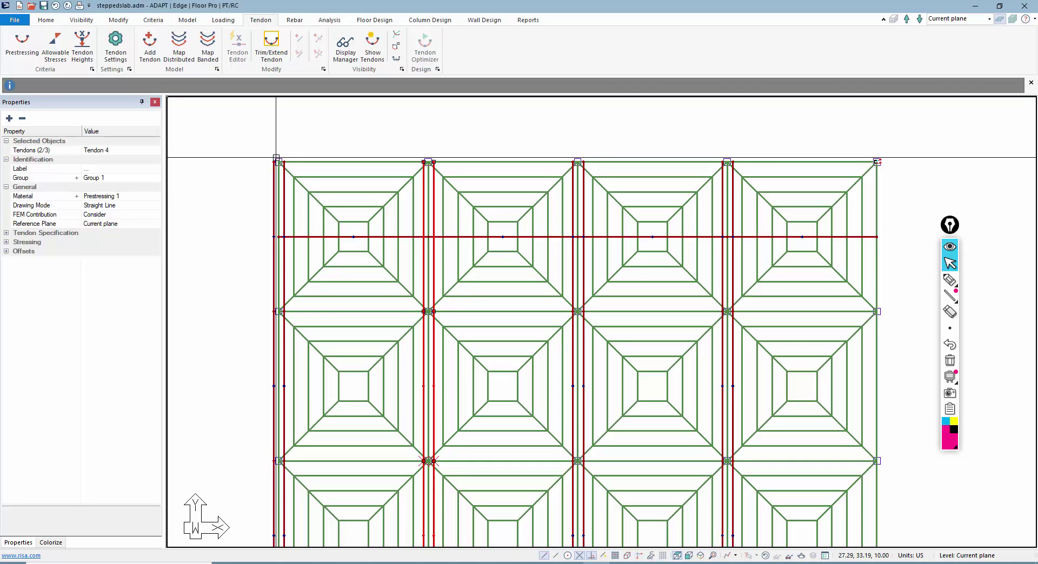
key(ctrl+v)
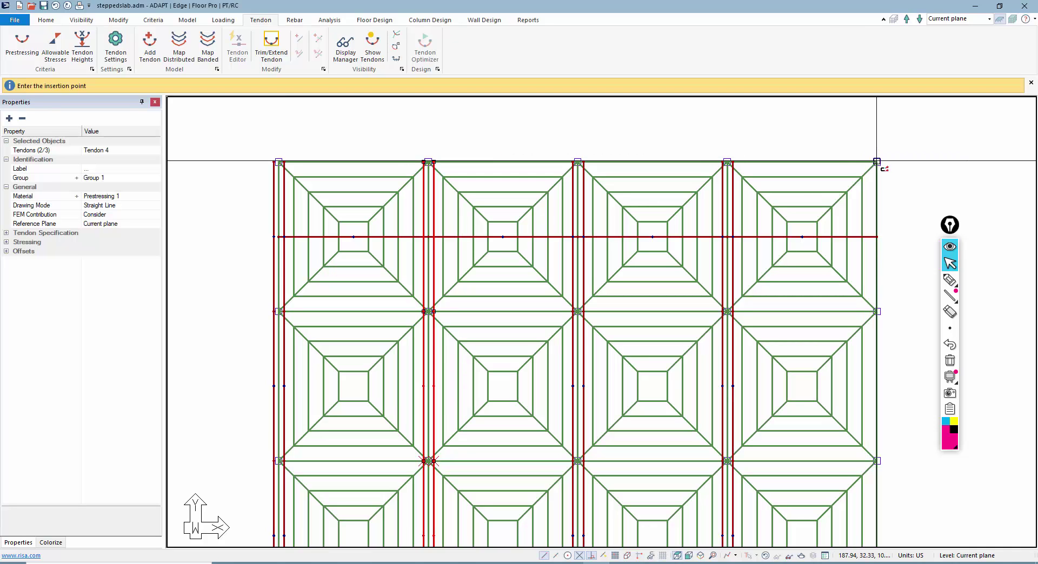
click(877, 161)
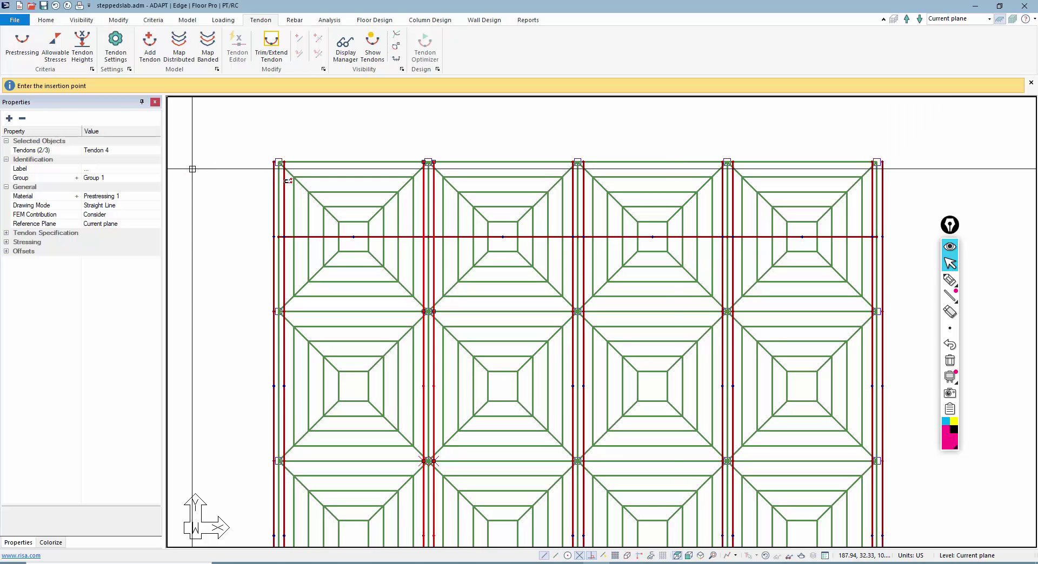
key(Escape)
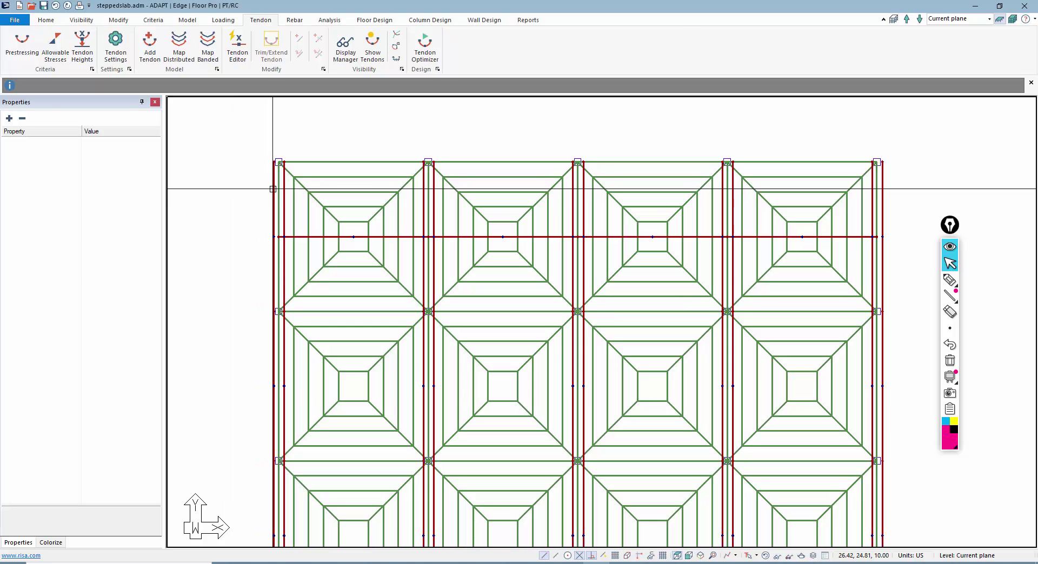
- Delete the two vertical tendons that lie outside the slab beyond its side edges
click(274, 189)
key(Delete)
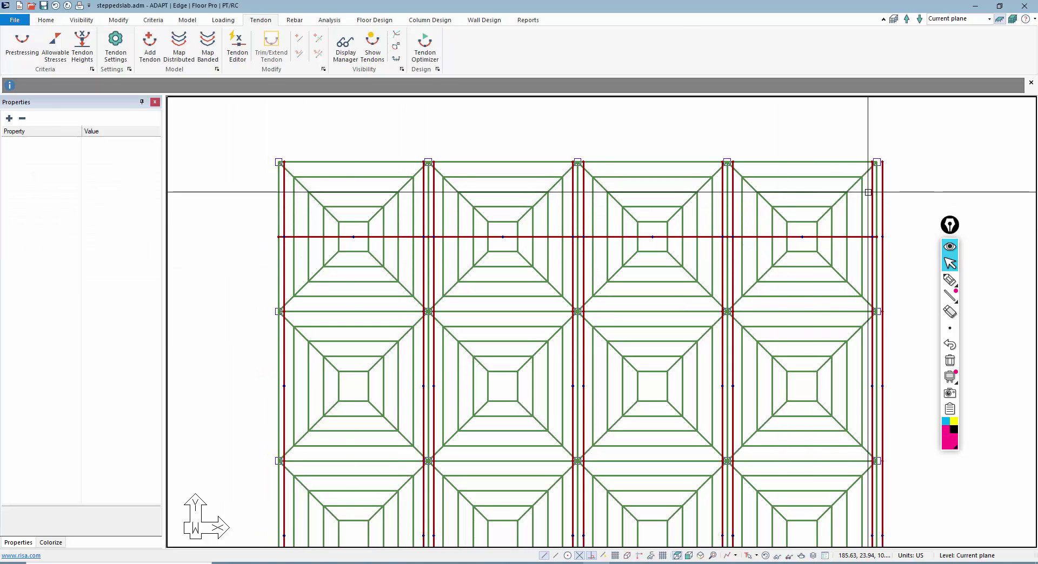
click(885, 192)
key(Delete)
scroll(524, 217, up, 2)
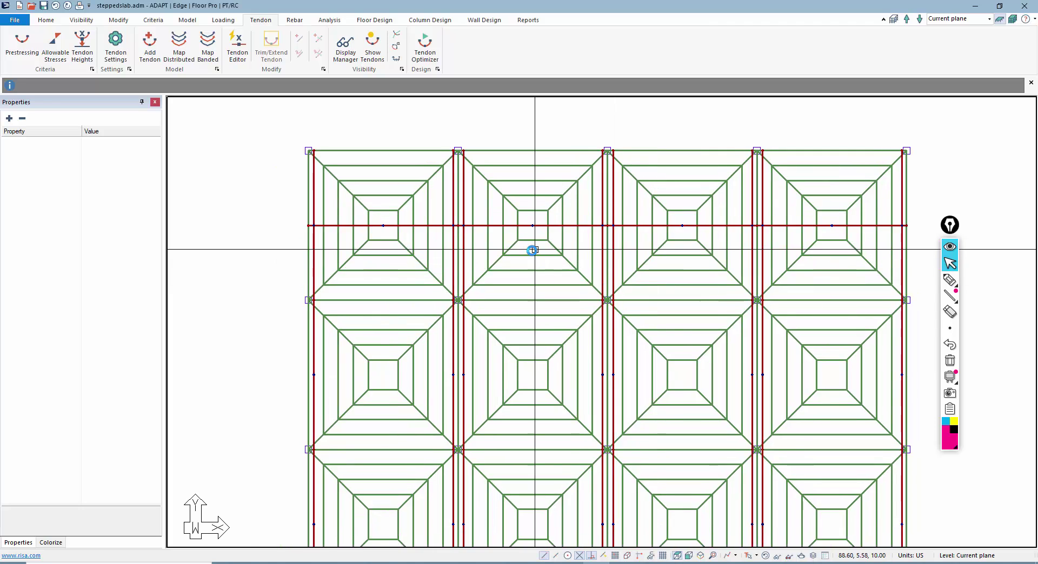
- Examine the shape and friction profile of the horizontal tendon against the stepped slab section
double_click(524, 218)
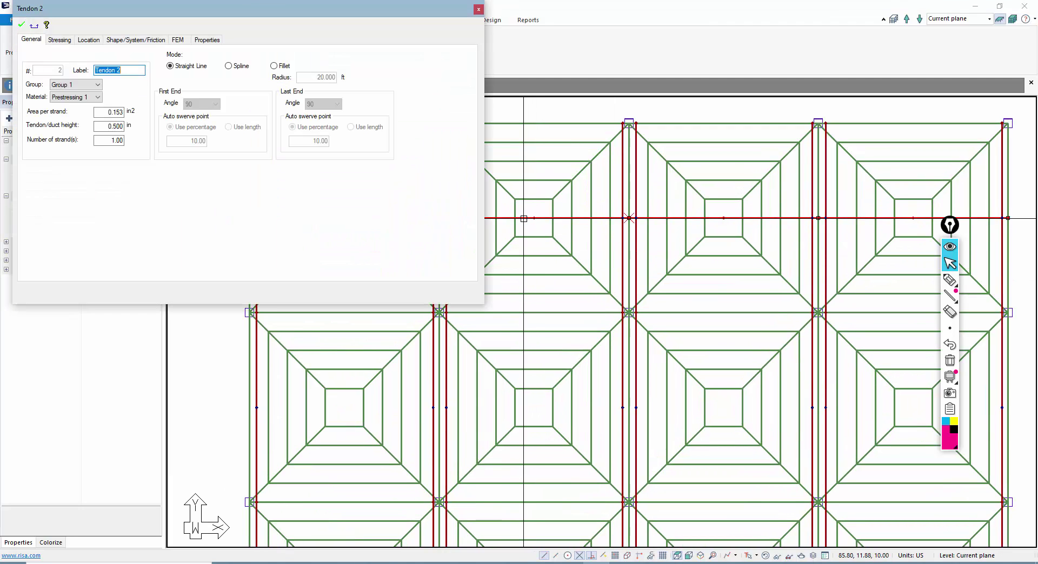
click(148, 40)
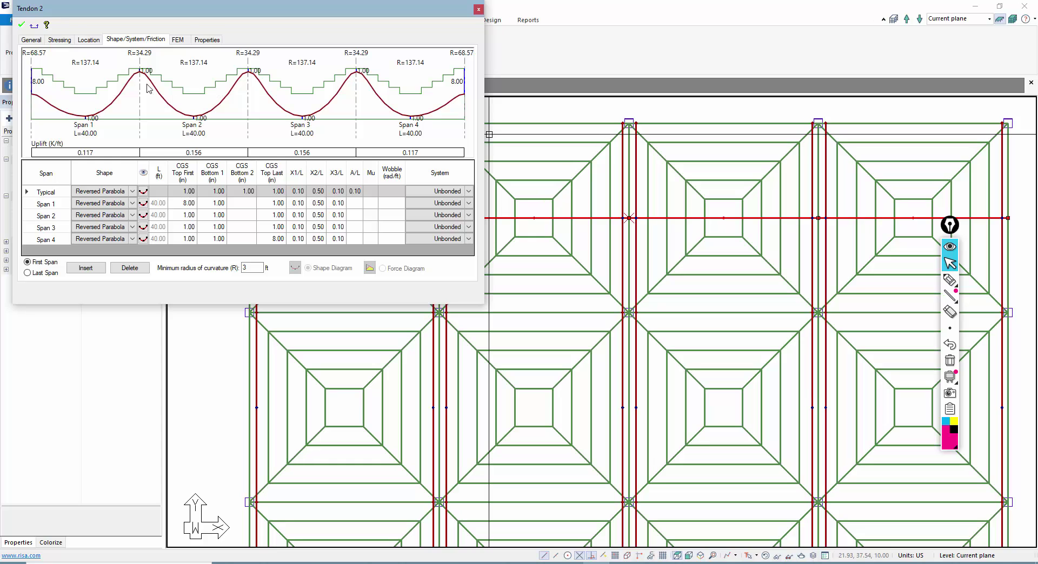
key(Escape)
key(Escape)
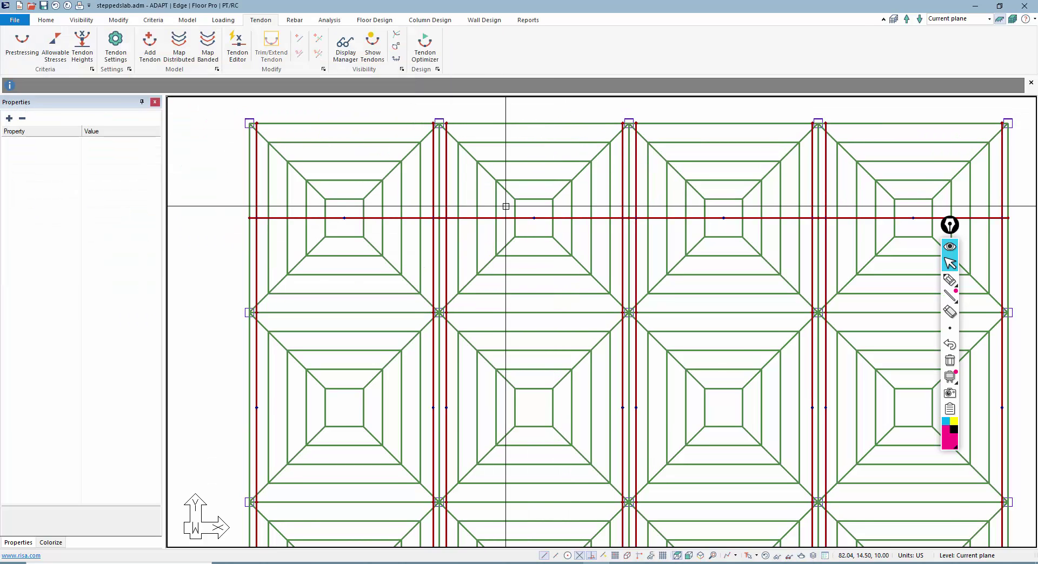
- Make 20 evenly spaced copies of the horizontal tendon toward the lower slab edge, ending mid-height in the third row of panels
scroll(507, 209, down, 1)
scroll(503, 217, down, 3)
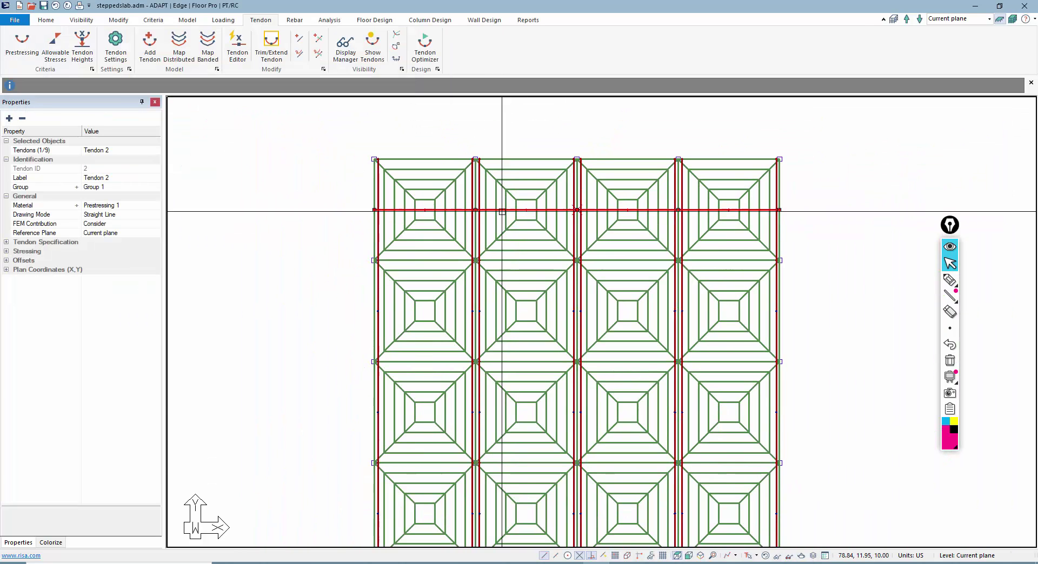
middle_drag(494, 221, 493, 206)
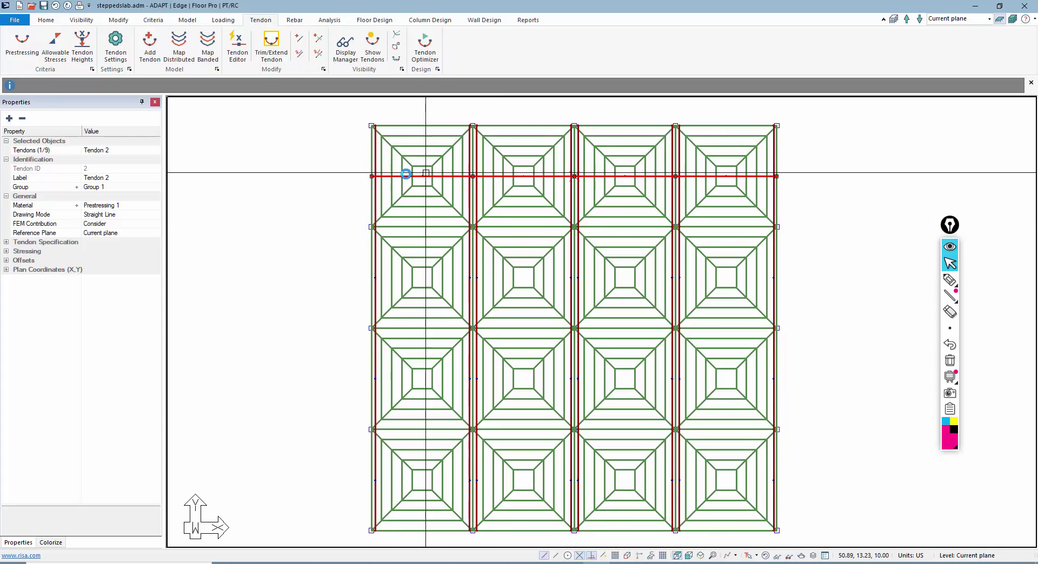
scroll(403, 167, up, 1)
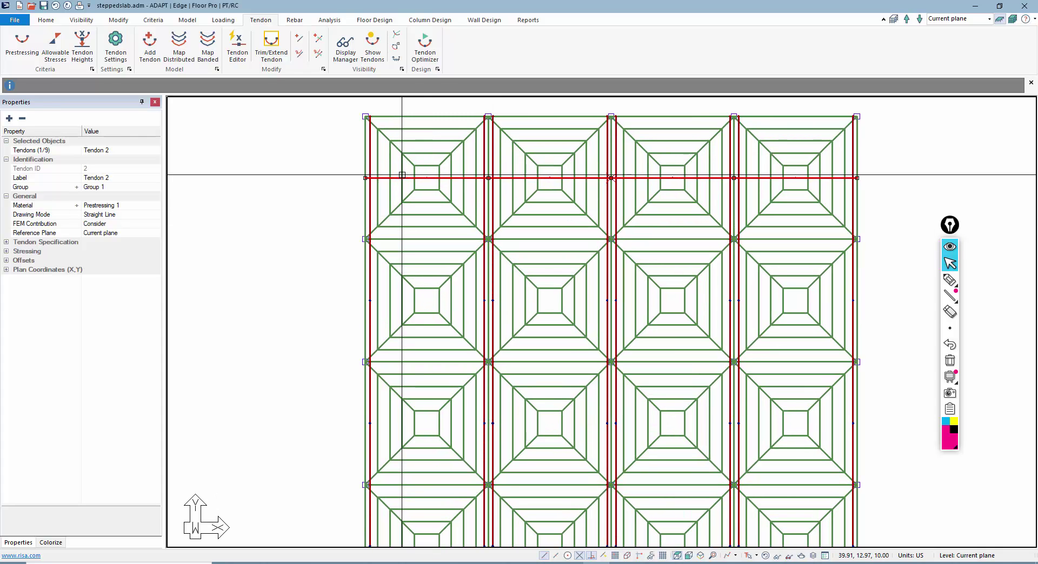
click(124, 22)
click(222, 44)
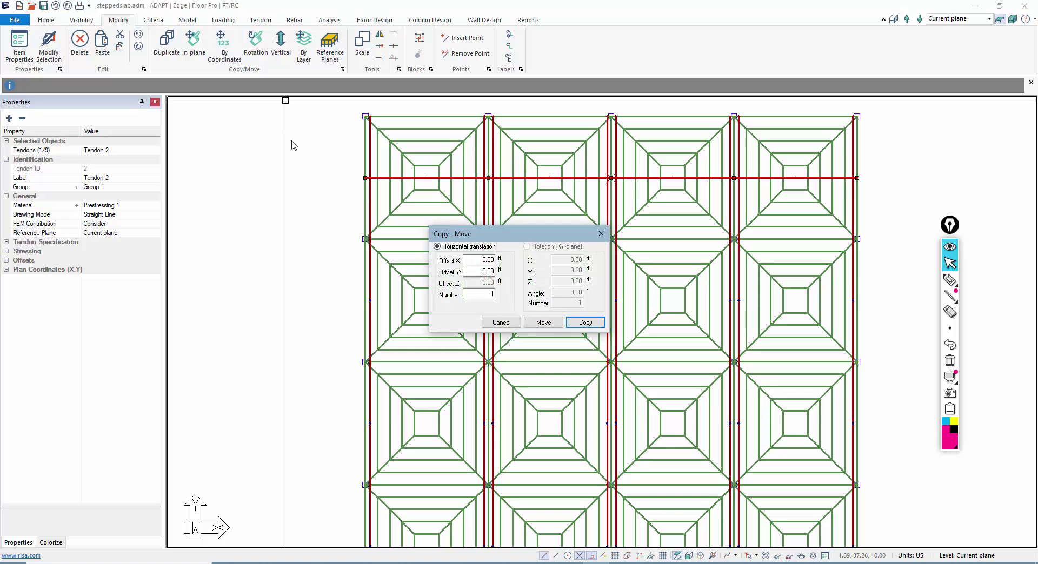
double_click(484, 275)
text(20)
click(587, 323)
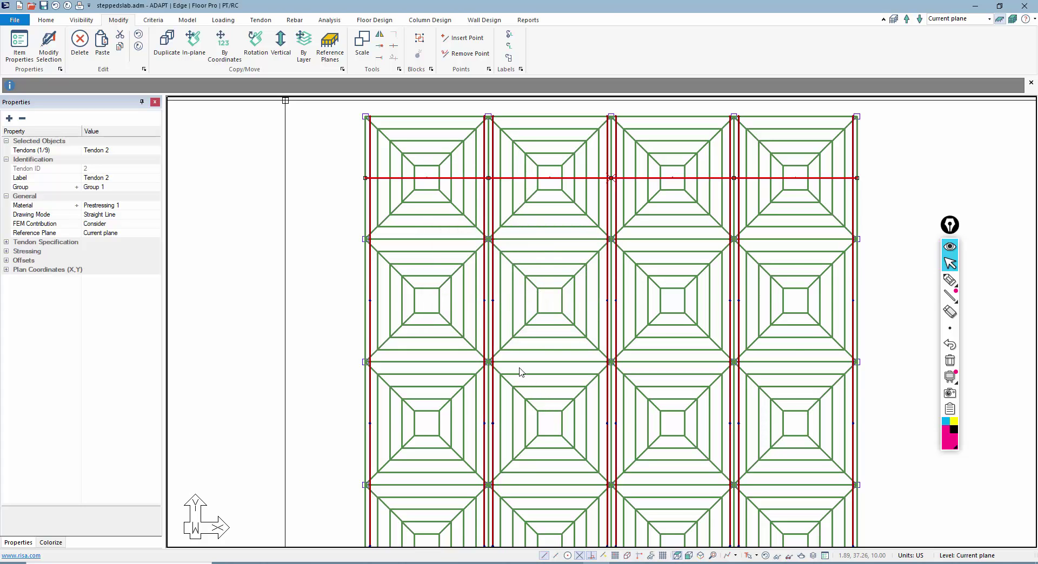
- Examine the shape and friction profiles of two adjacent copied horizontal tendons in the second row of panels
middle_drag(366, 361, 385, 275)
middle_drag(569, 355, 556, 383)
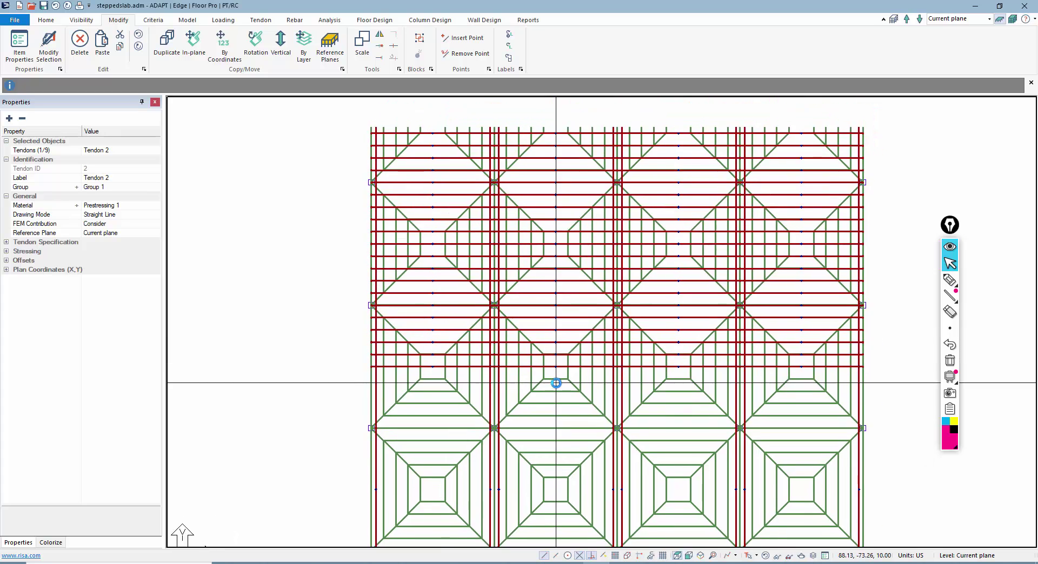
scroll(556, 384, up, 3)
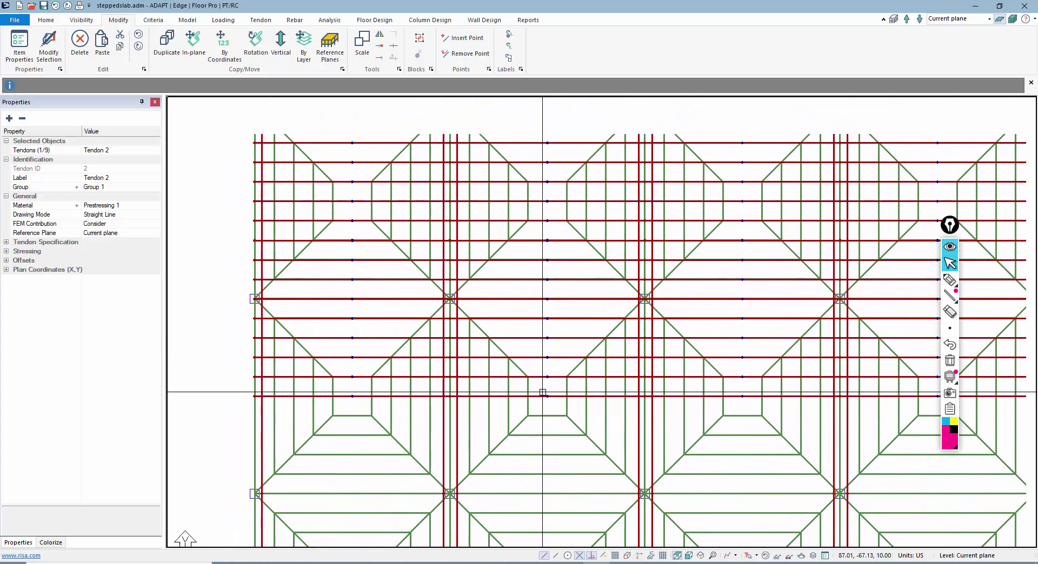
scroll(570, 282, up, 1)
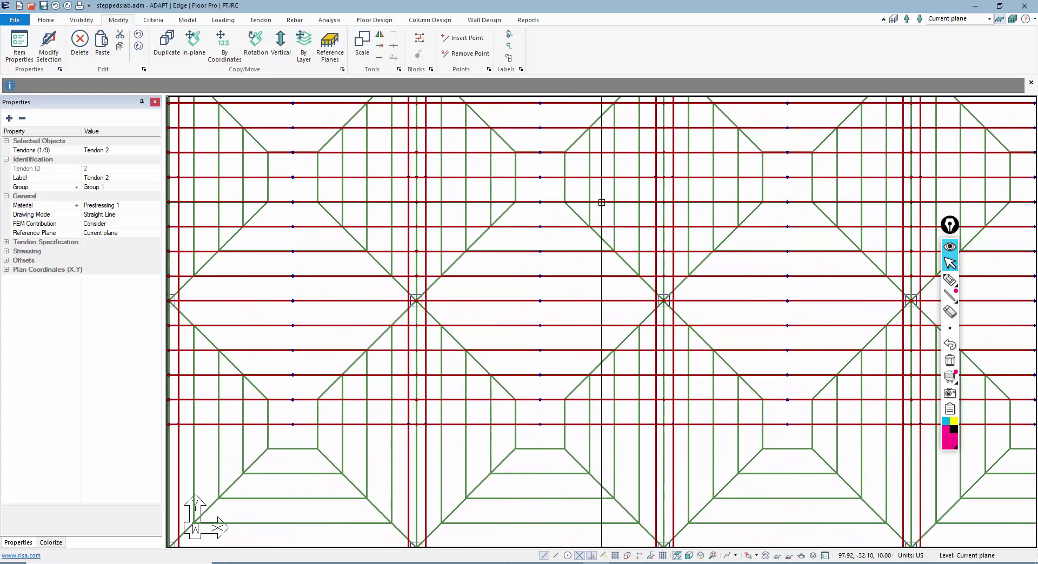
double_click(602, 203)
click(151, 41)
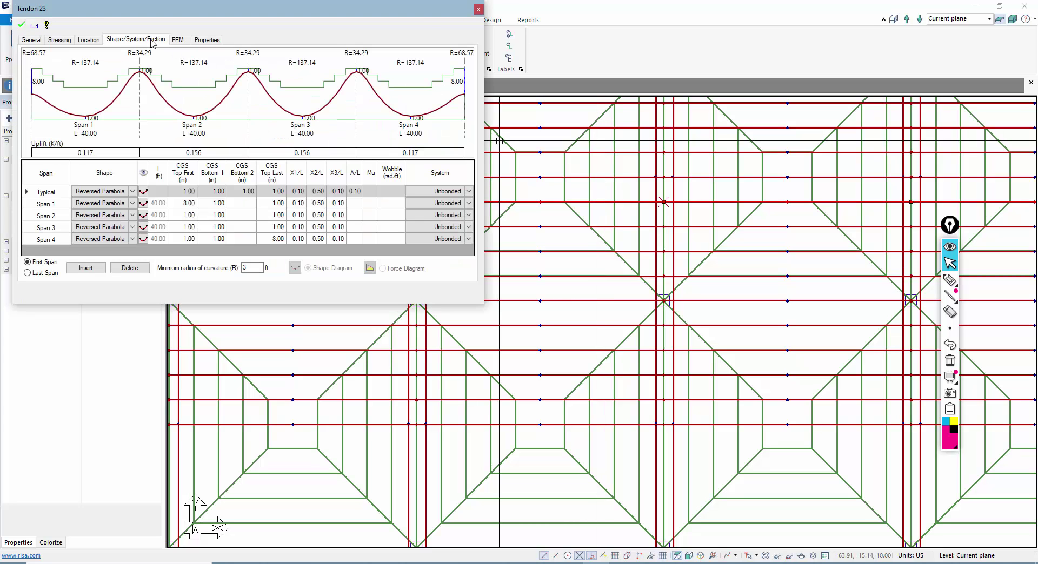
click(606, 224)
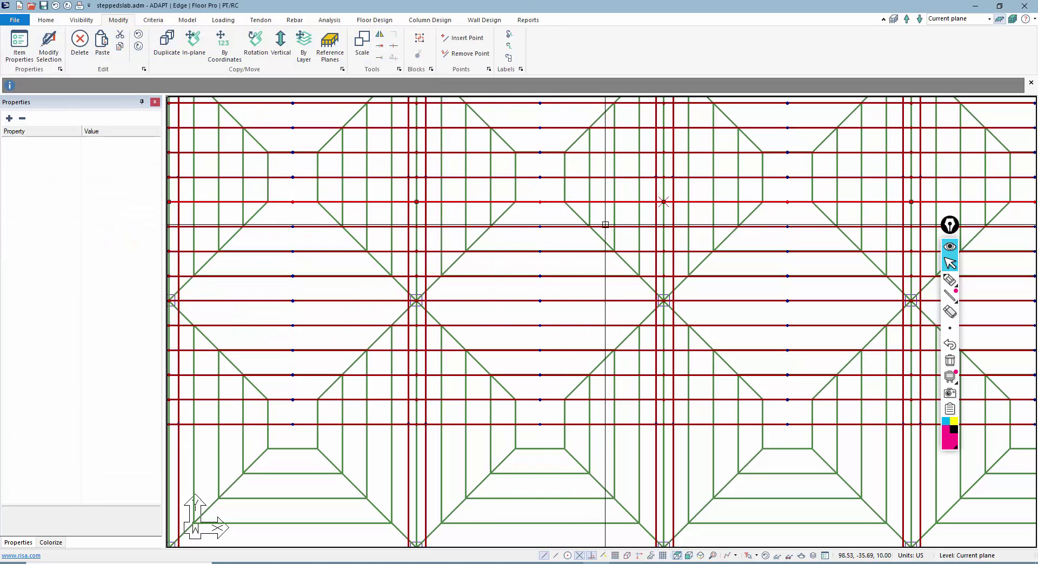
double_click(663, 226)
click(139, 40)
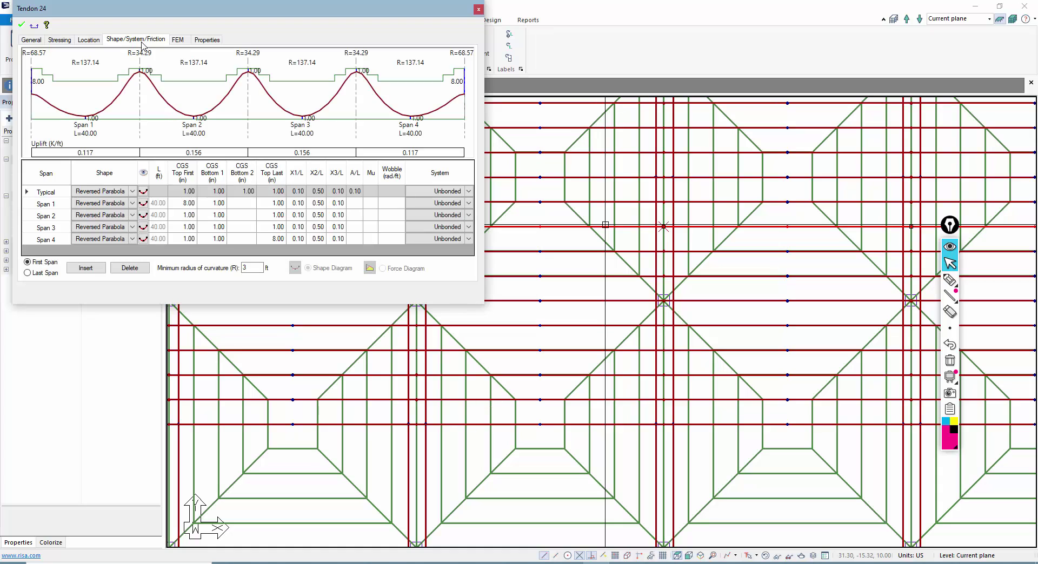
scroll(570, 274, down, 2)
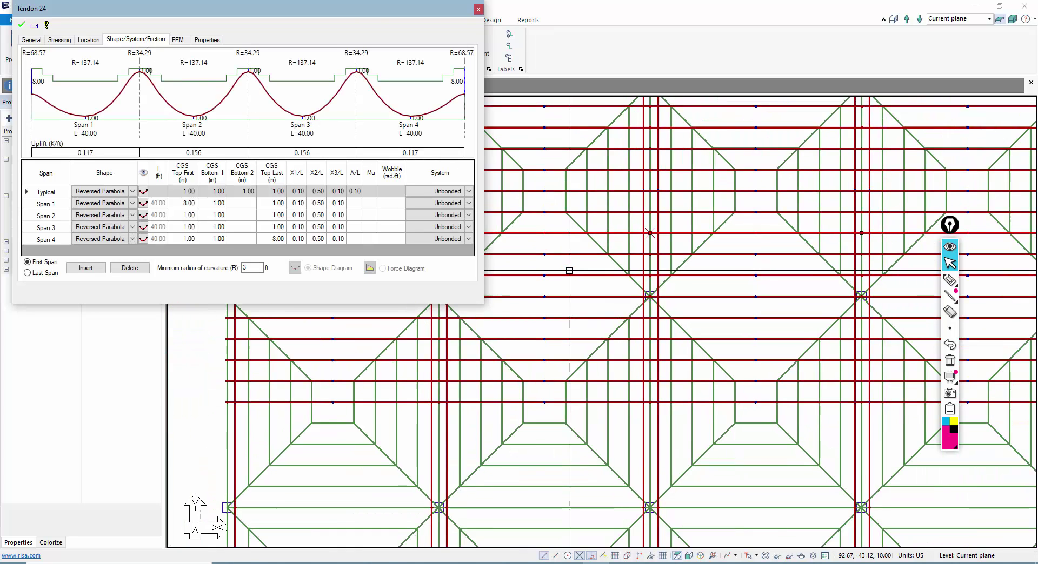
key(Escape)
scroll(421, 318, down, 3)
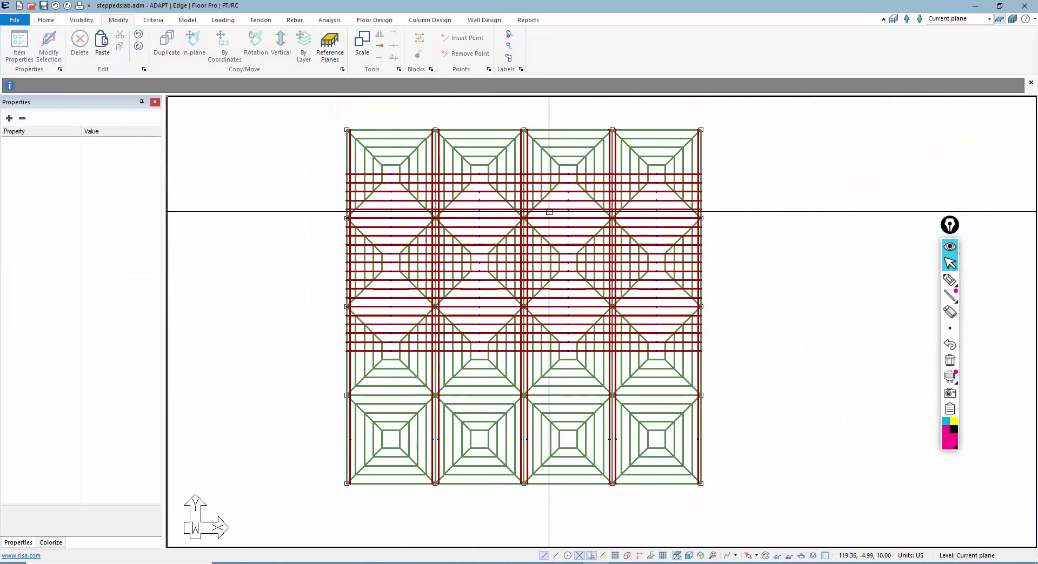
click(330, 20)
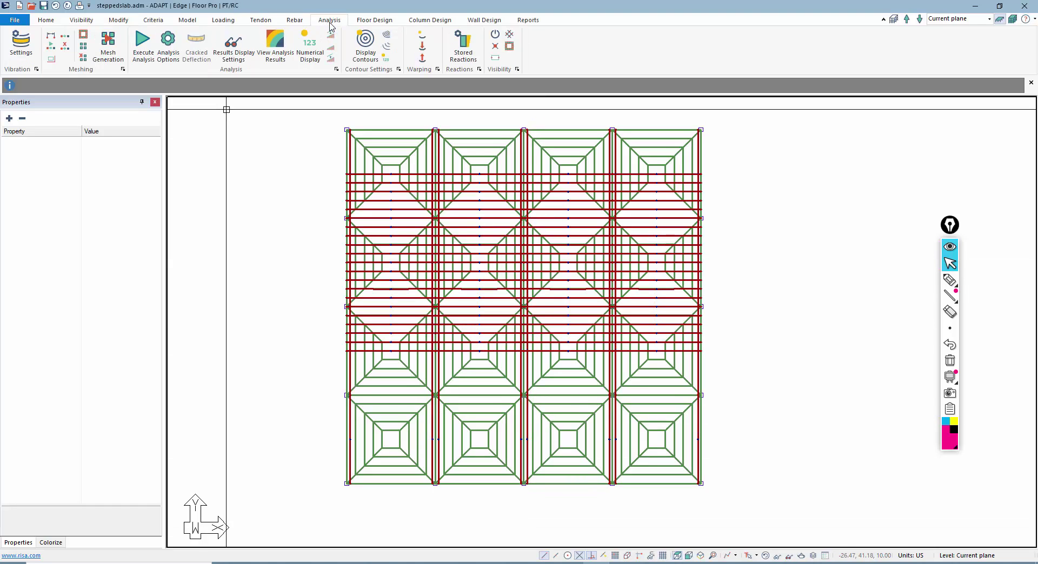
click(169, 43)
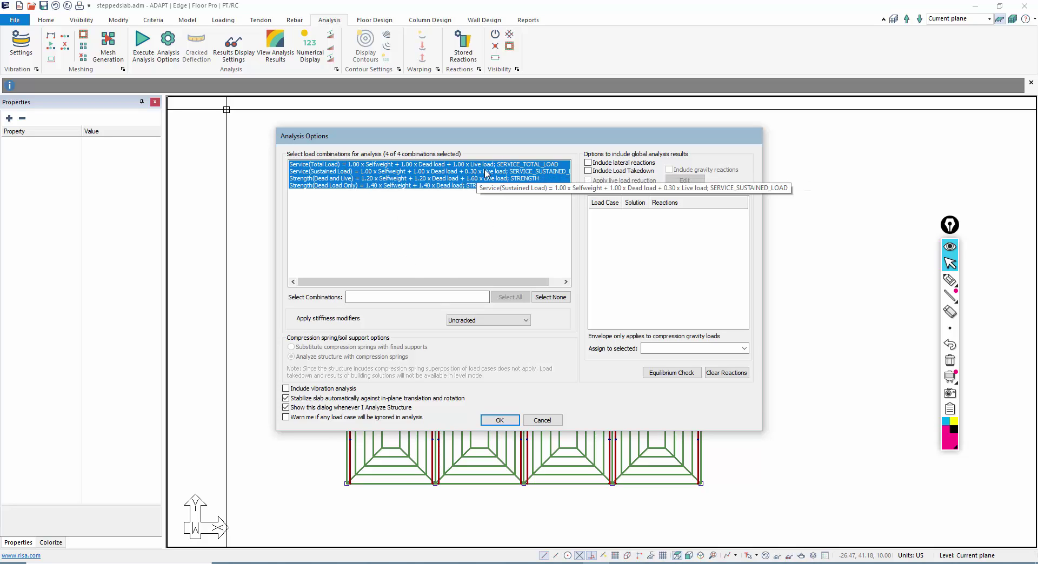
click(541, 421)
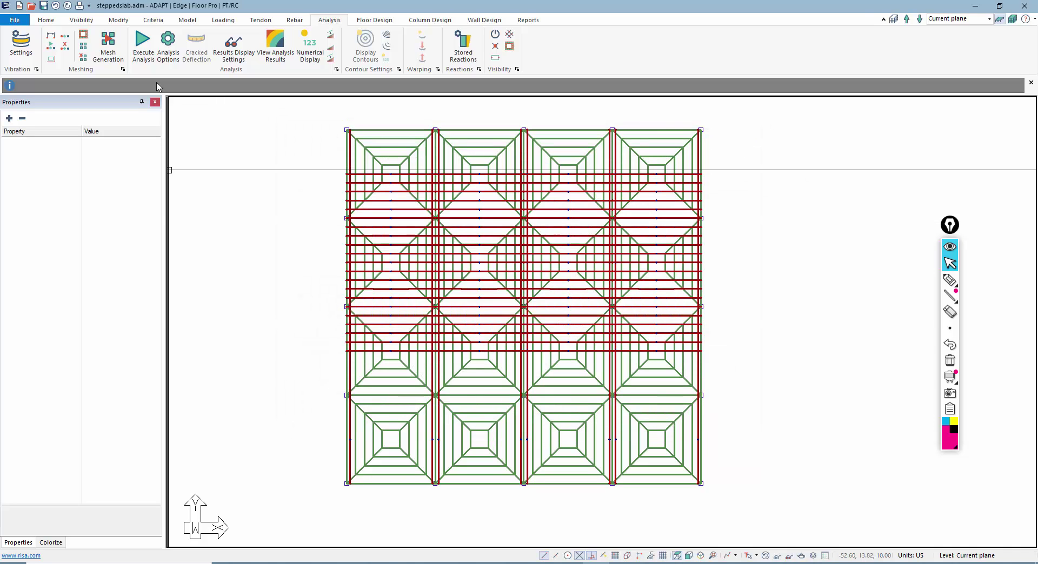
- Set a Prestressing factor of 1 in both service load combinations and a Hyperstatic factor of 1 in both strength combinations
click(222, 20)
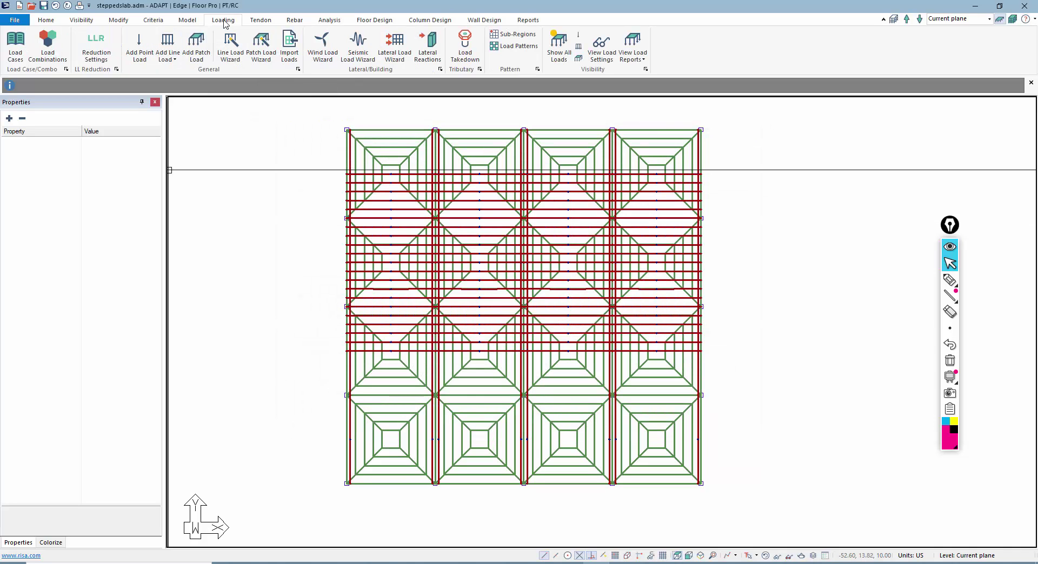
click(48, 43)
click(643, 254)
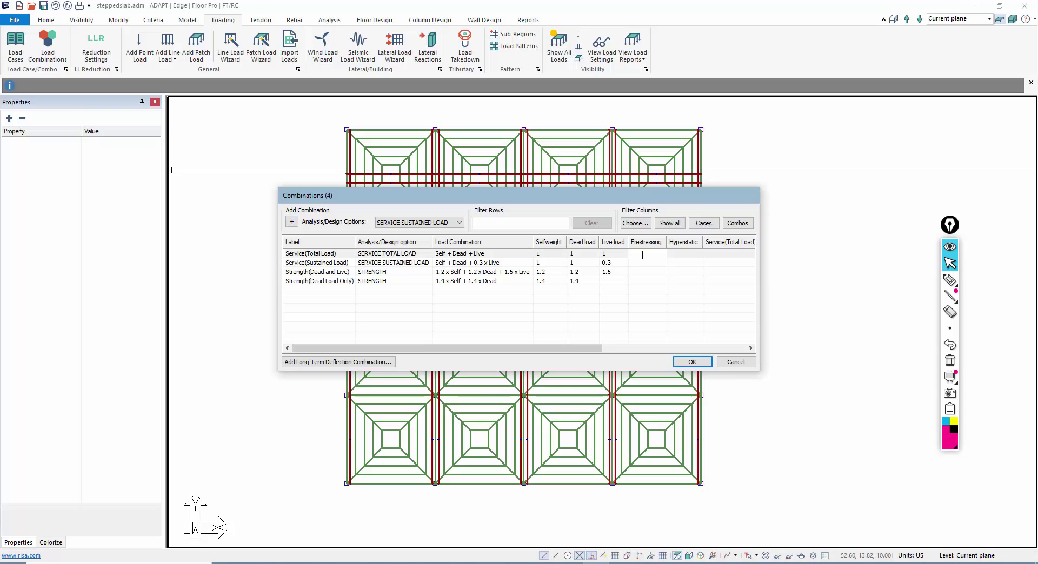
text(1)
click(646, 264)
click(670, 272)
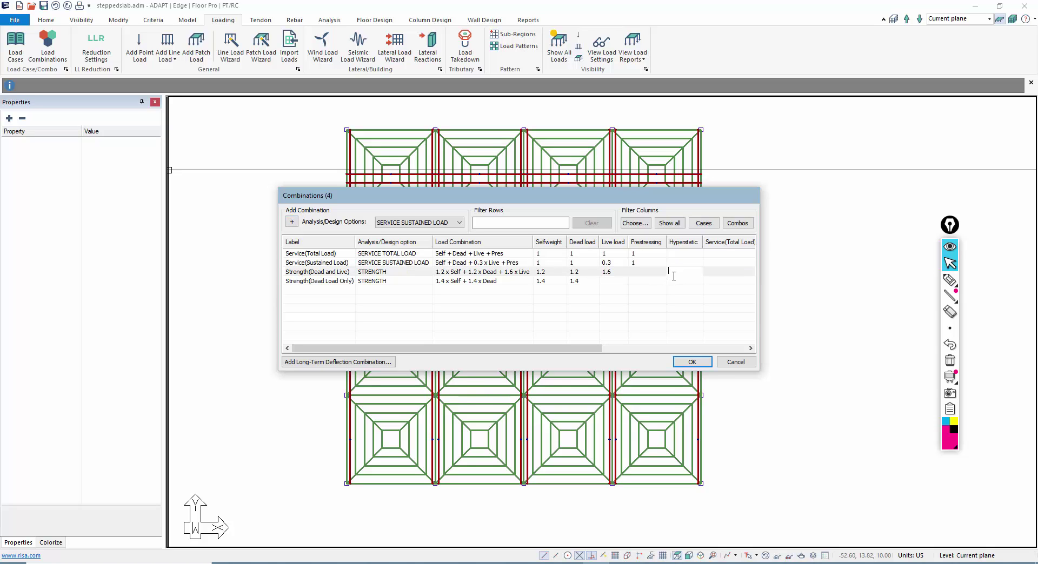
click(675, 282)
text(1)
click(677, 299)
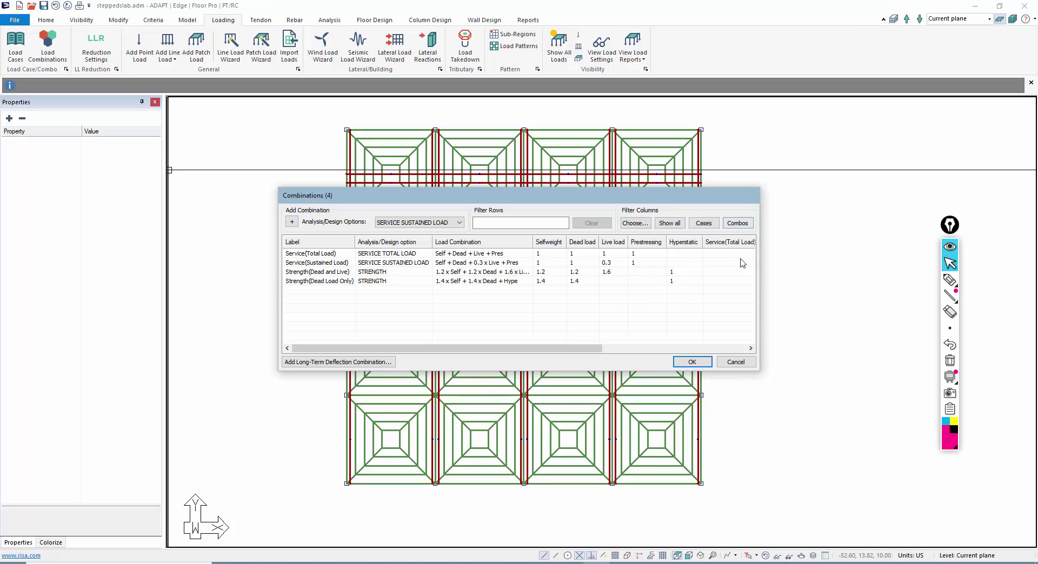
click(690, 362)
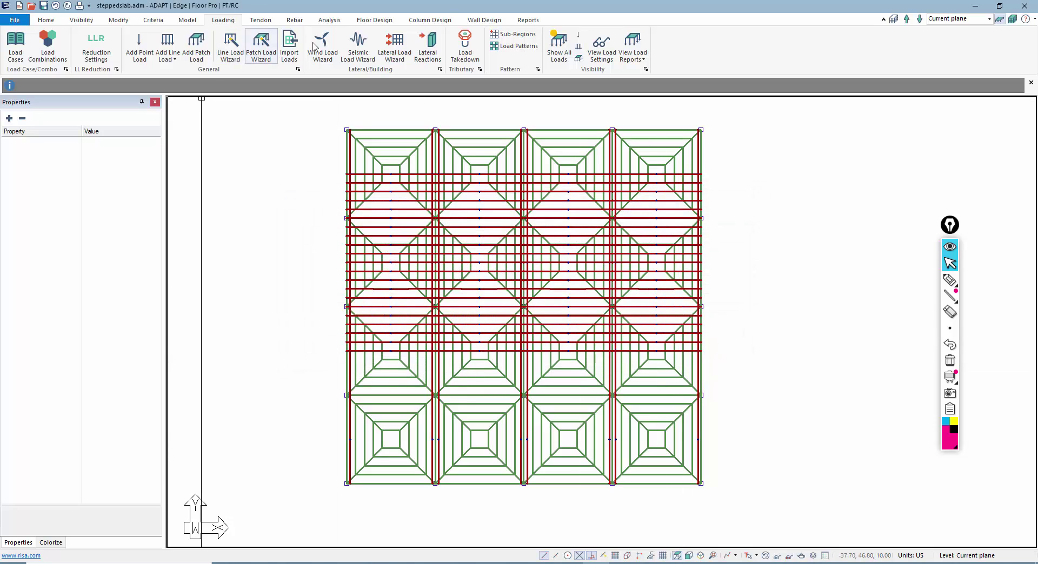
- Run the analysis for all four load combinations with Uncracked stiffness and save the solution
click(328, 20)
click(148, 45)
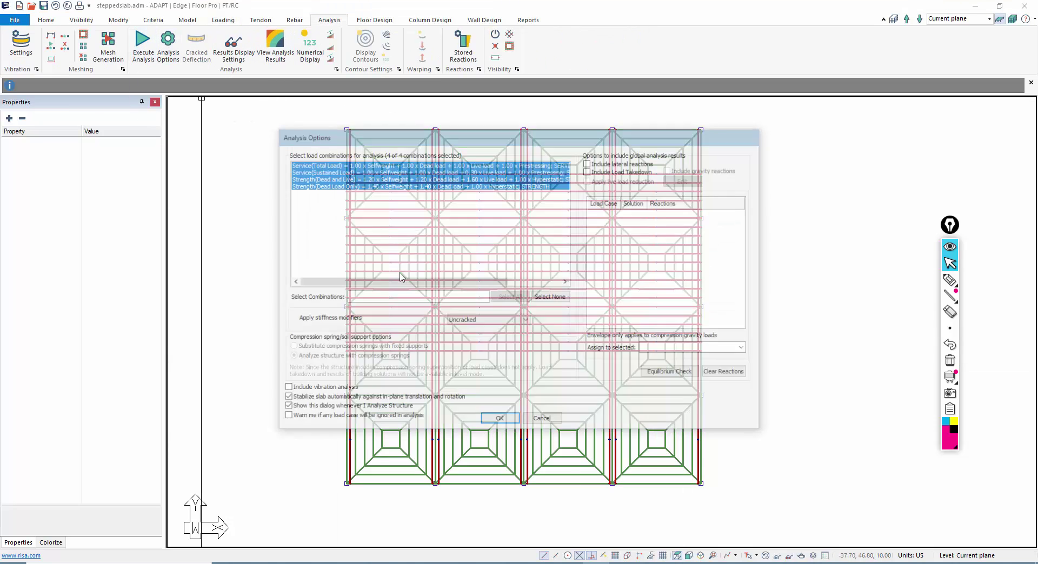
click(500, 421)
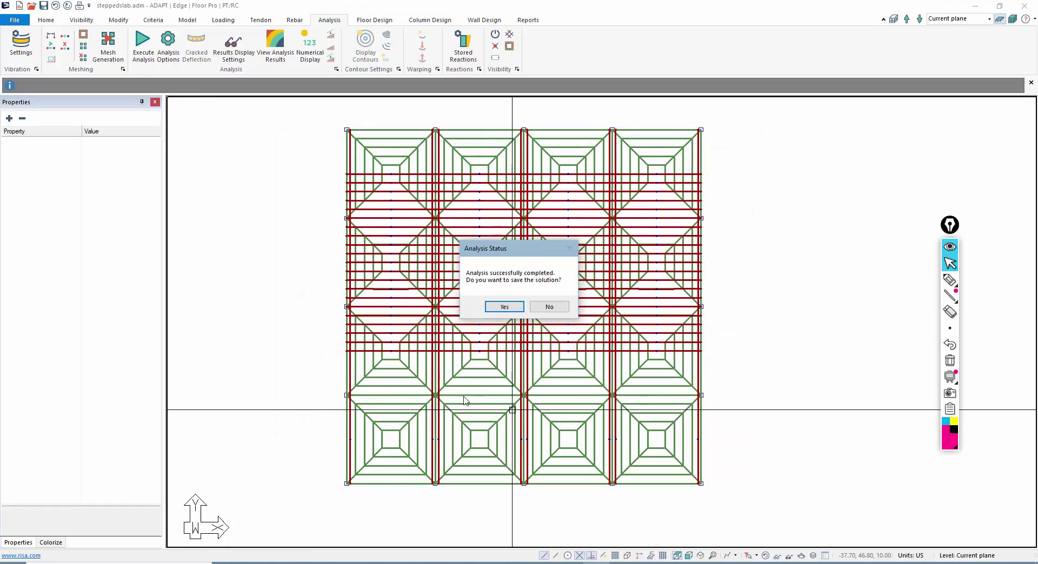
click(503, 307)
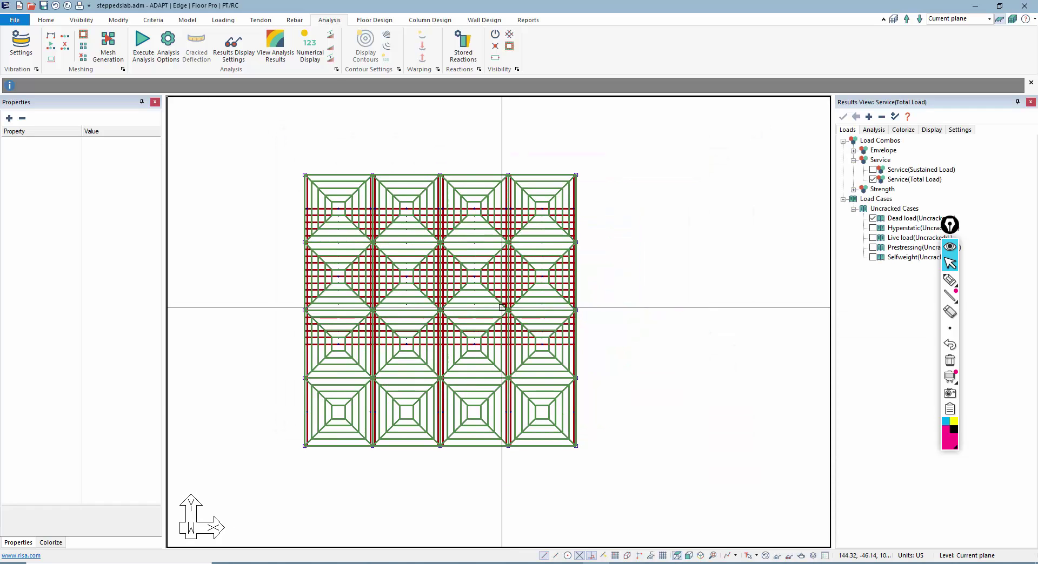
- Inspect the analyzed slab in the 3D results viewer, then close the viewer
click(281, 50)
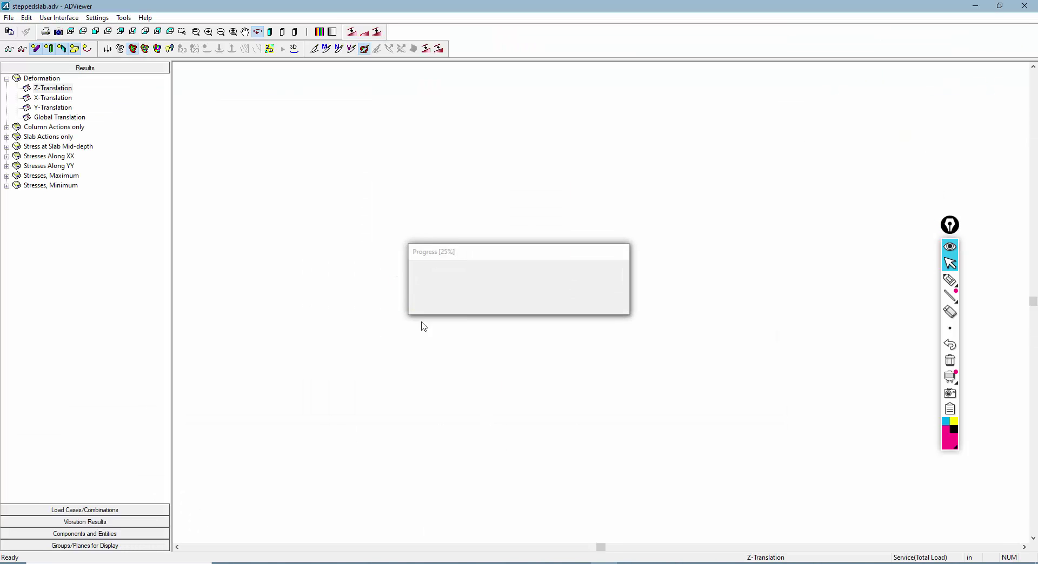
drag(441, 349, 427, 316)
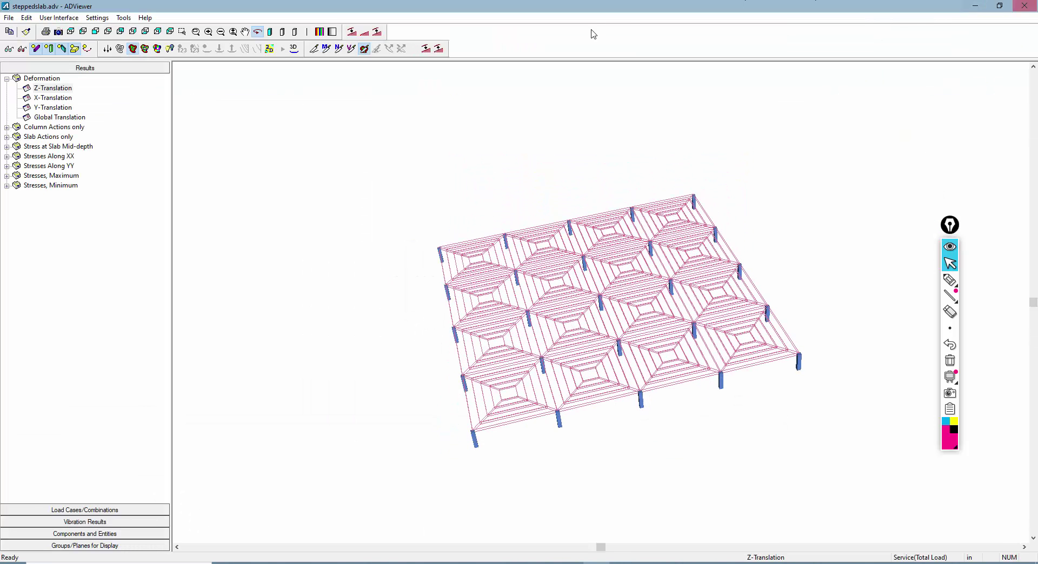
click(1024, 6)
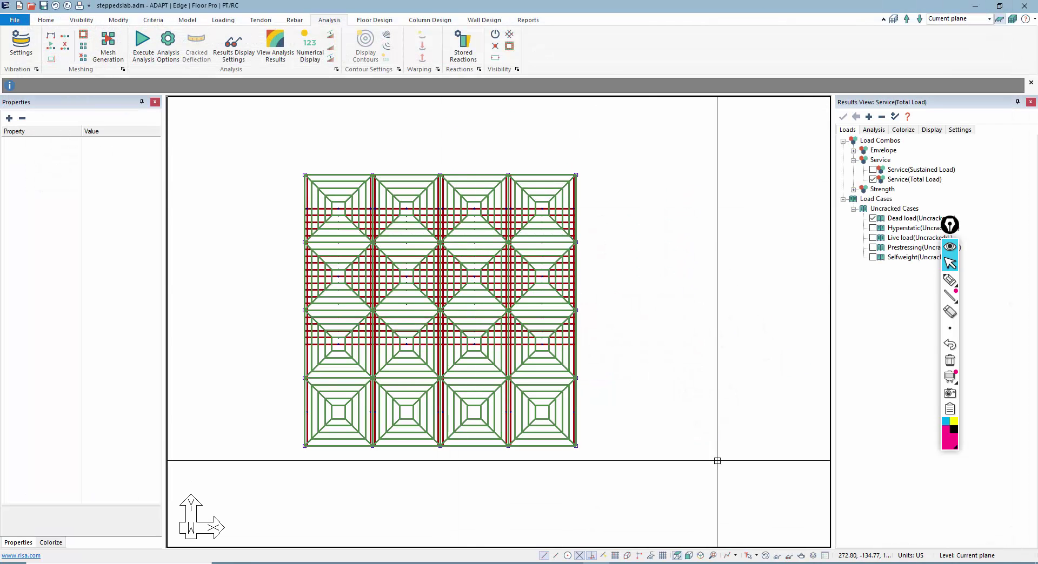
- Hide the tendons so the plan shows only the slab and column geometry
click(750, 555)
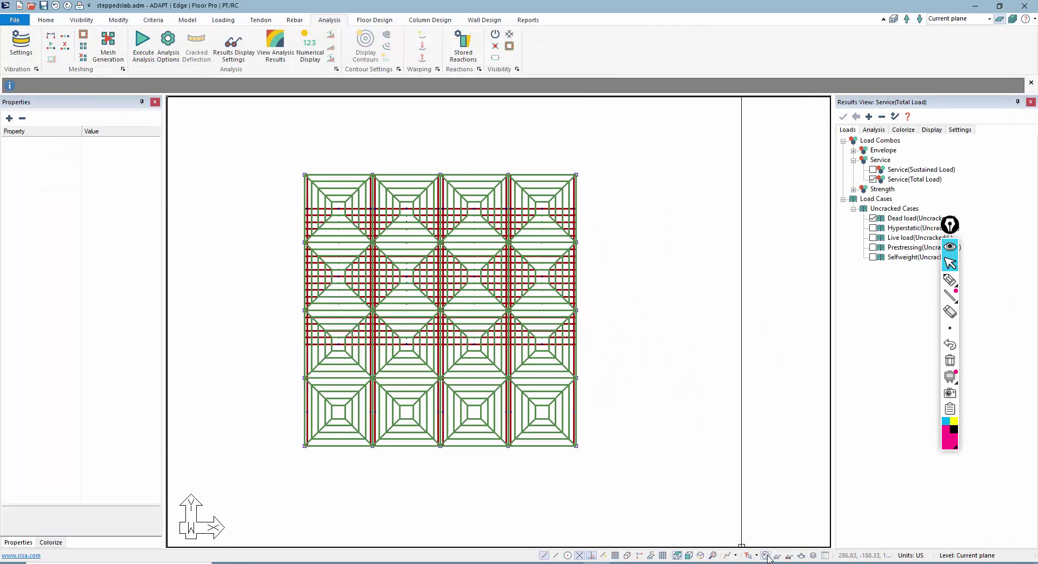
middle_drag(757, 423, 818, 412)
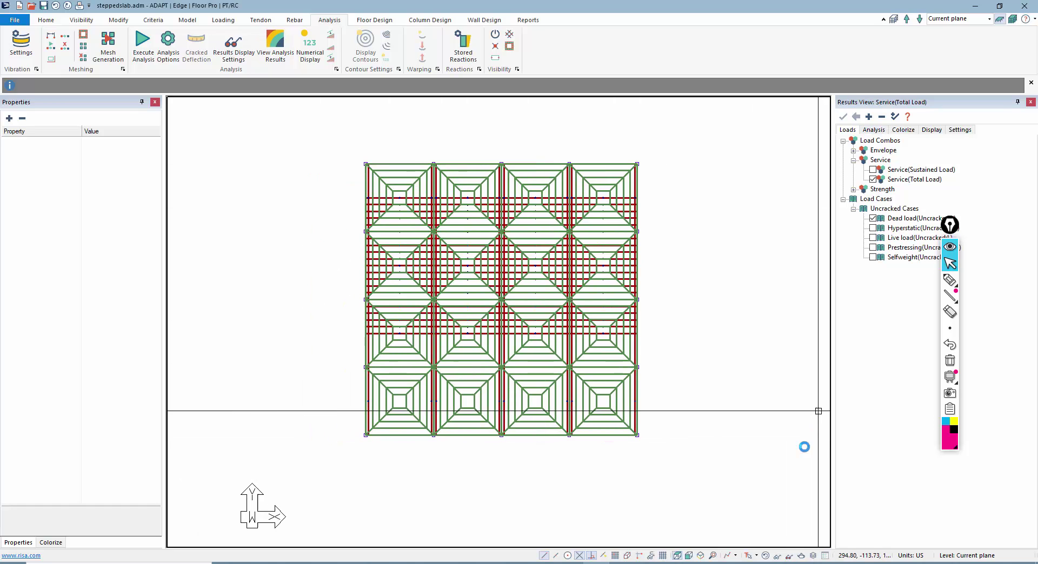
click(766, 556)
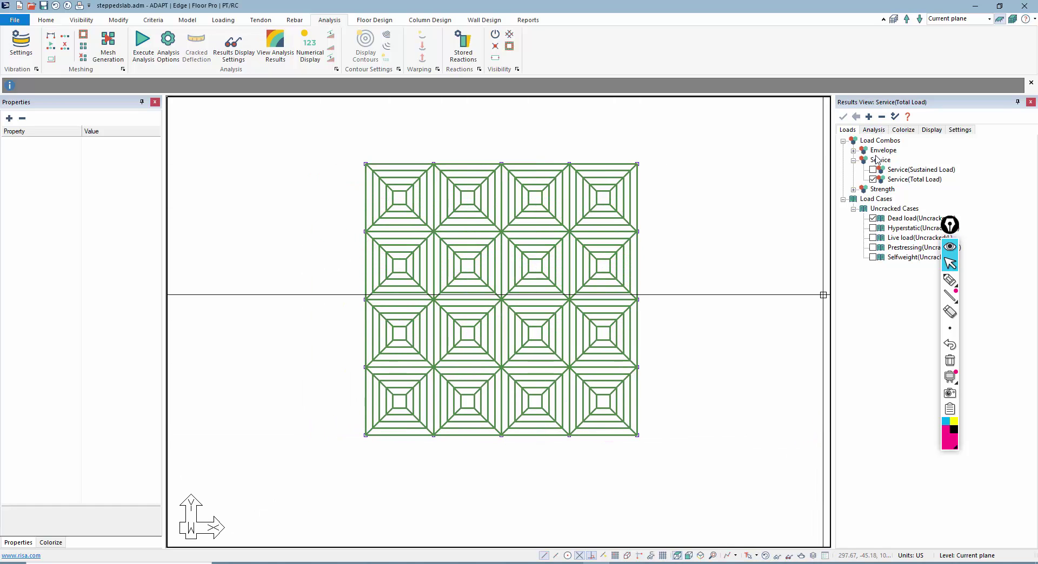
- Display the slab's Z-Translation deformation contours for the Service(Total Load) combination
click(874, 131)
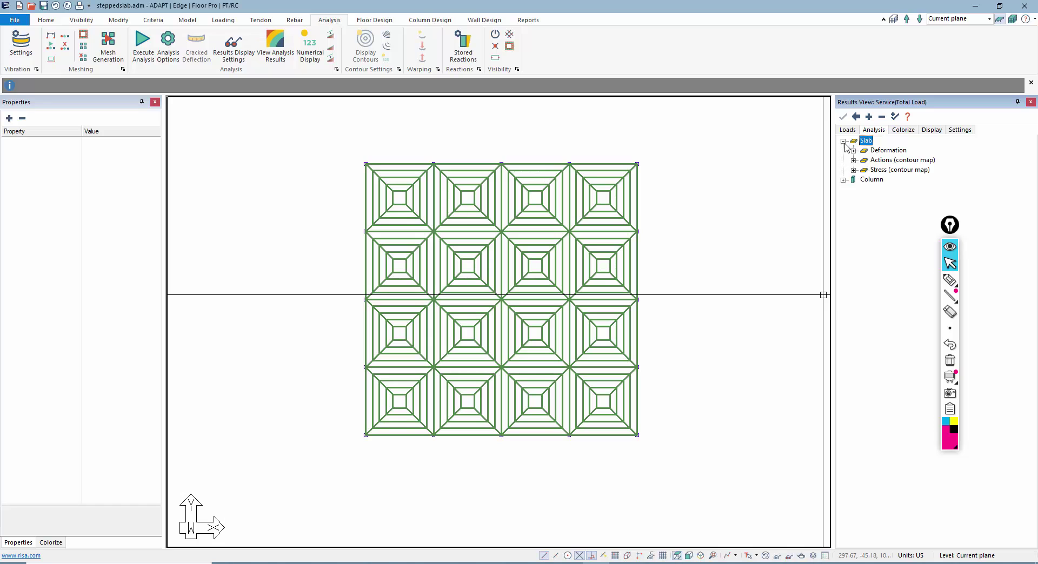
click(854, 152)
click(873, 179)
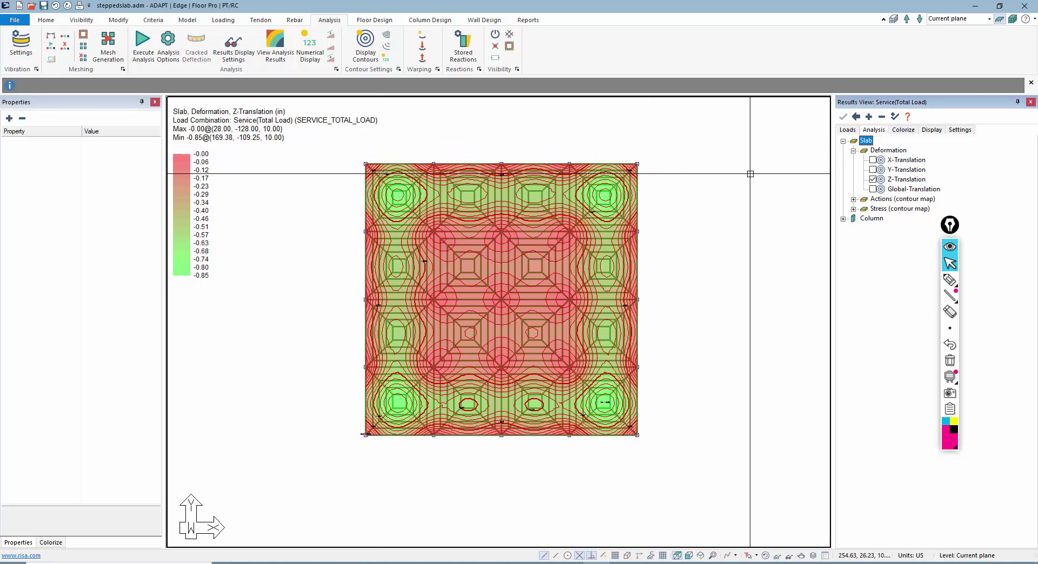
click(849, 132)
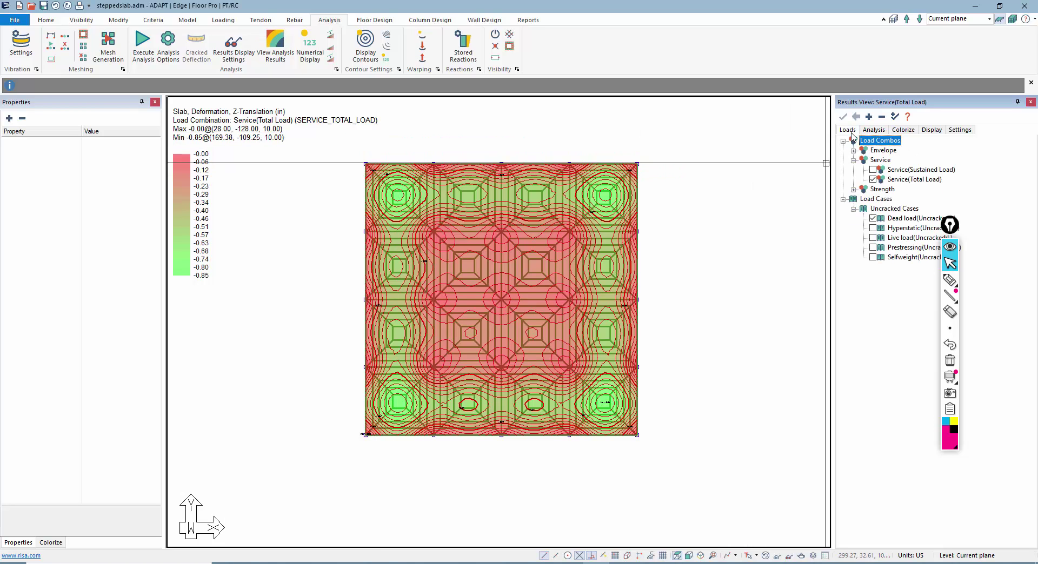
drag(950, 225, 1035, 270)
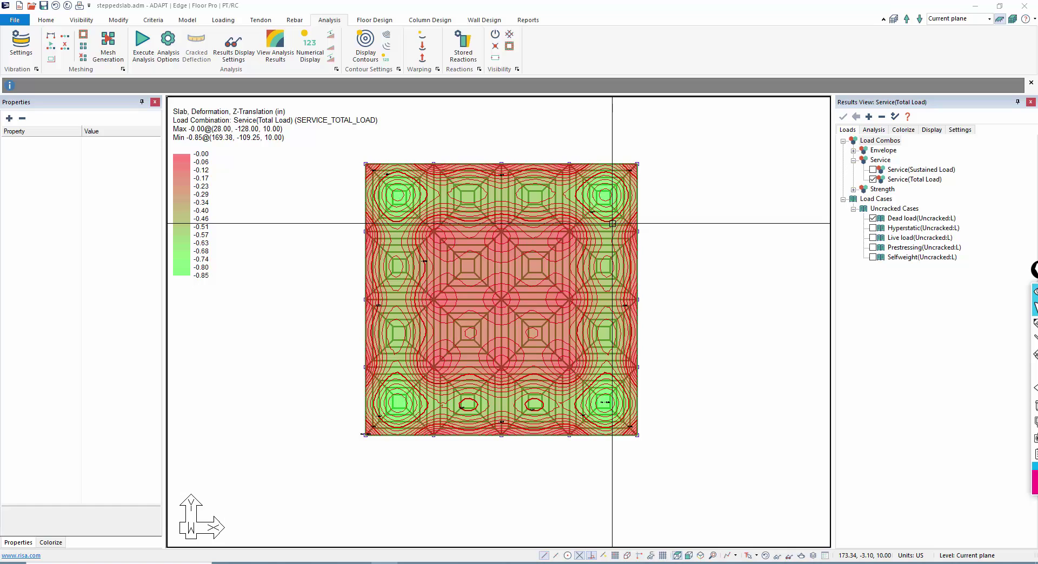
click(370, 20)
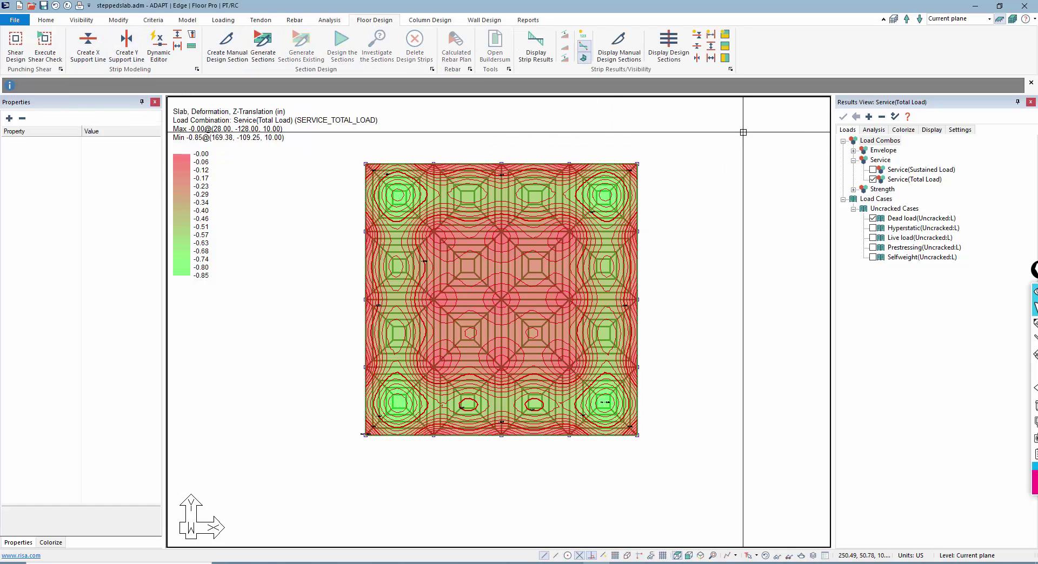
click(873, 180)
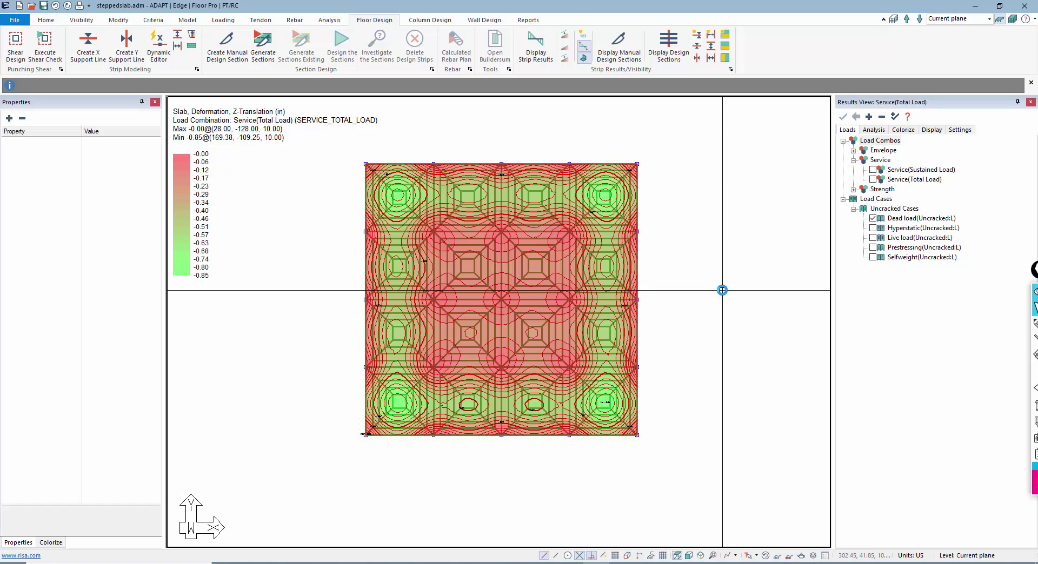
click(873, 180)
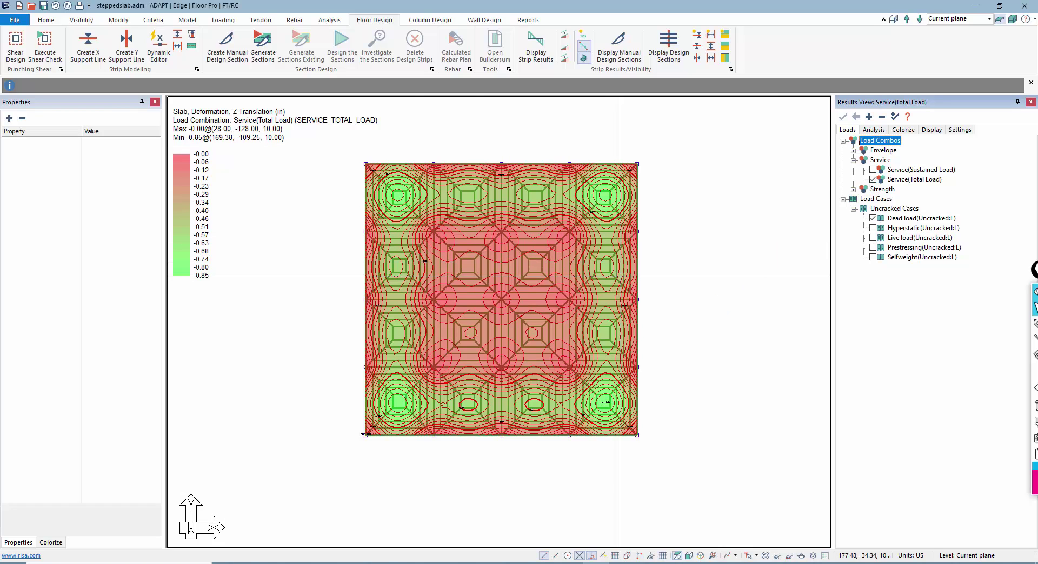
- Display the slab's Bottom fiber along XX stress contours for Service(Total Load) and examine them around the interior columns and mid-panels
click(883, 134)
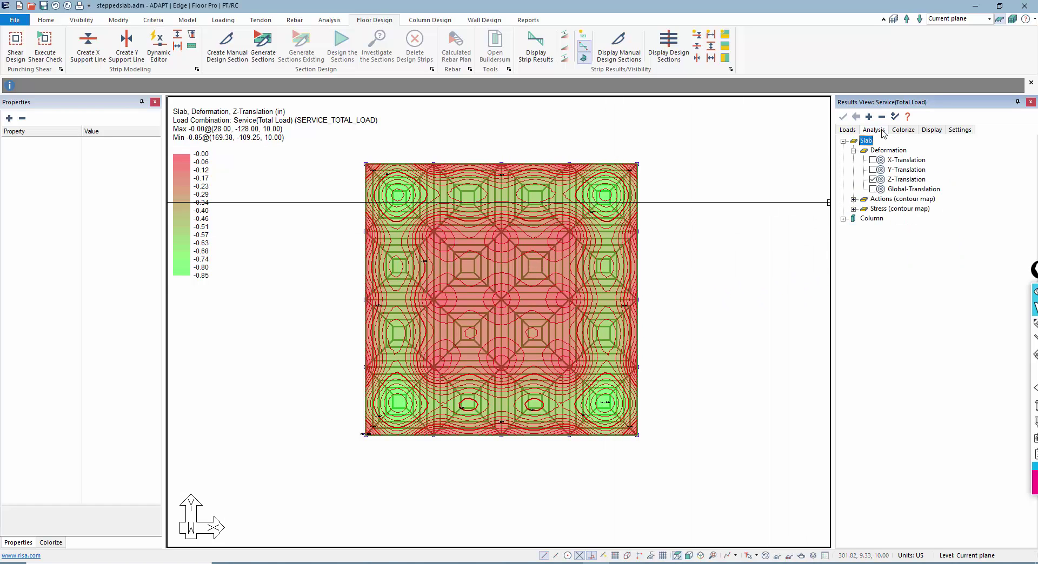
click(853, 209)
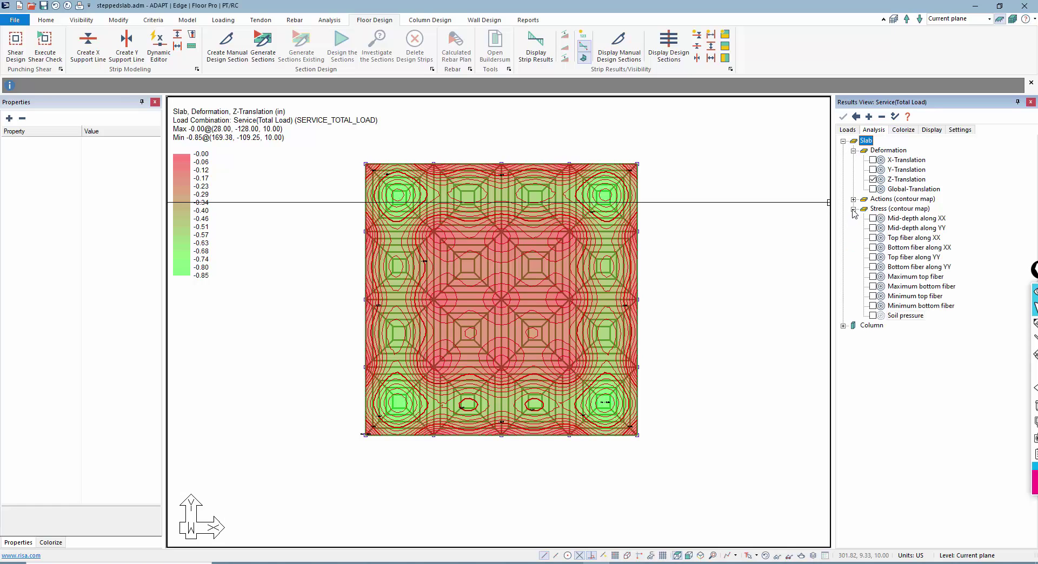
click(873, 247)
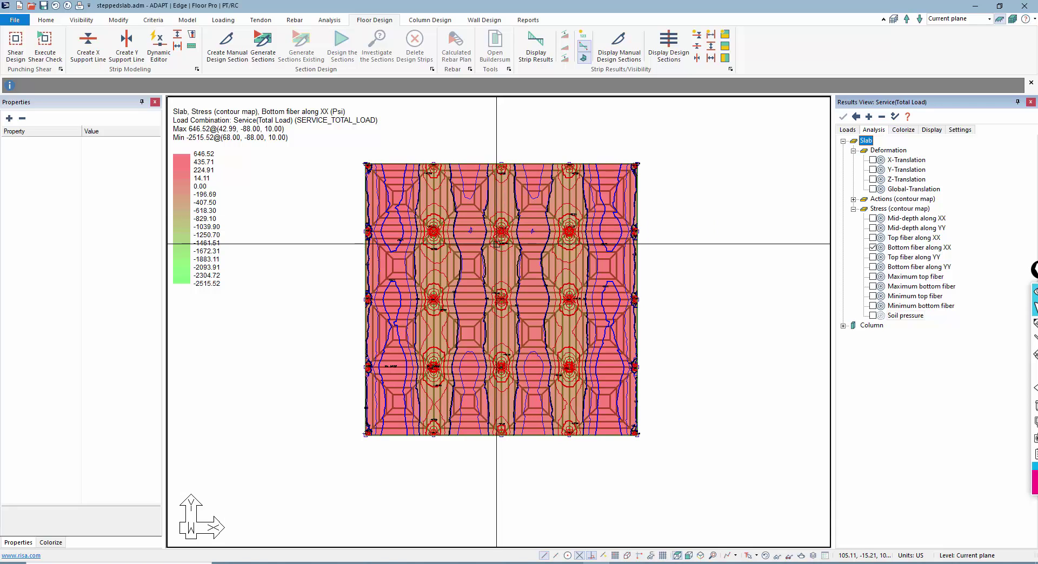
scroll(493, 242, up, 1)
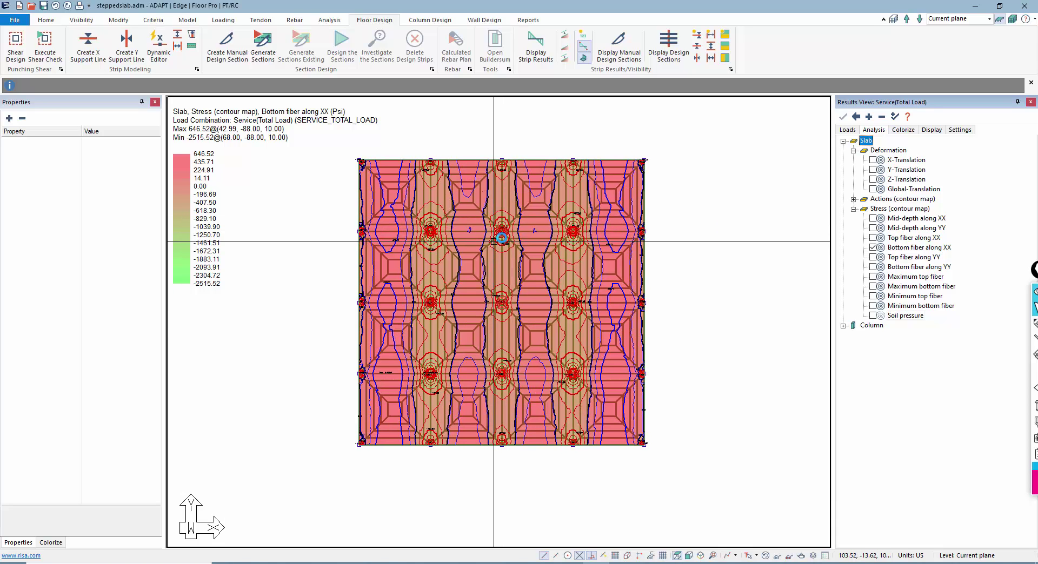
scroll(494, 241, up, 3)
scroll(503, 234, up, 3)
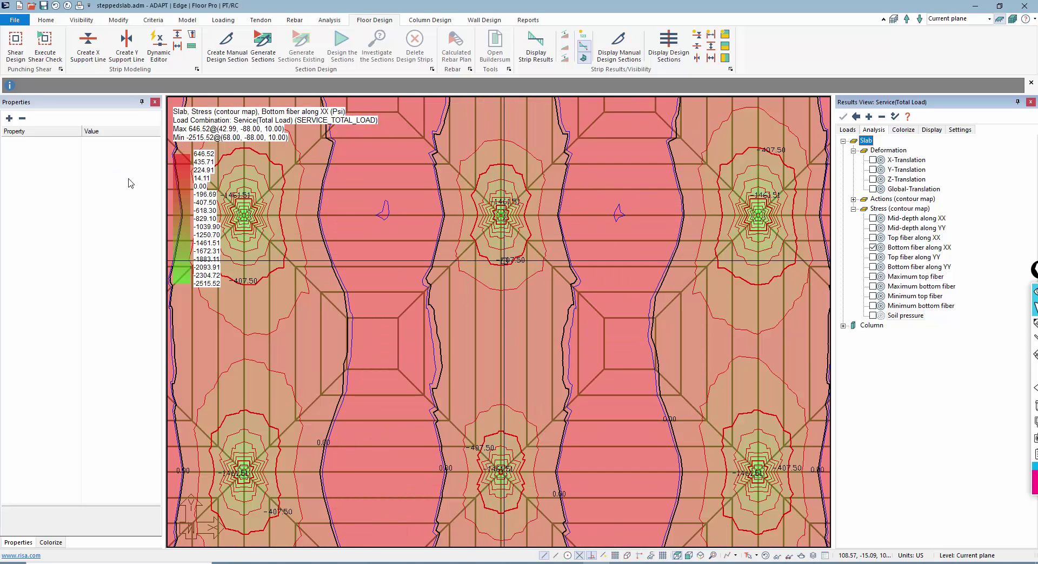
scroll(502, 269, down, 1)
scroll(588, 253, down, 1)
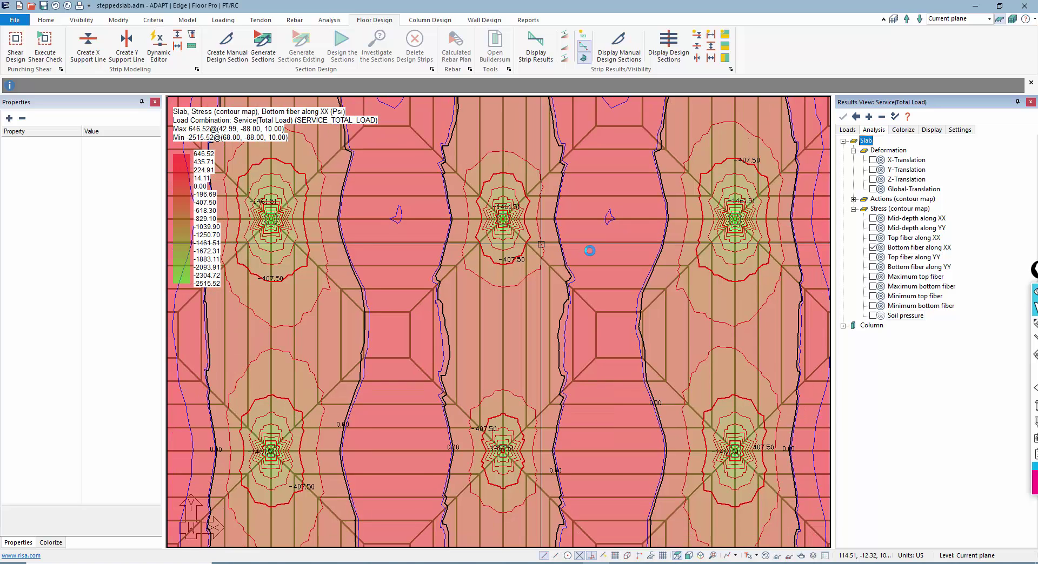
scroll(589, 233, down, 2)
scroll(587, 253, down, 2)
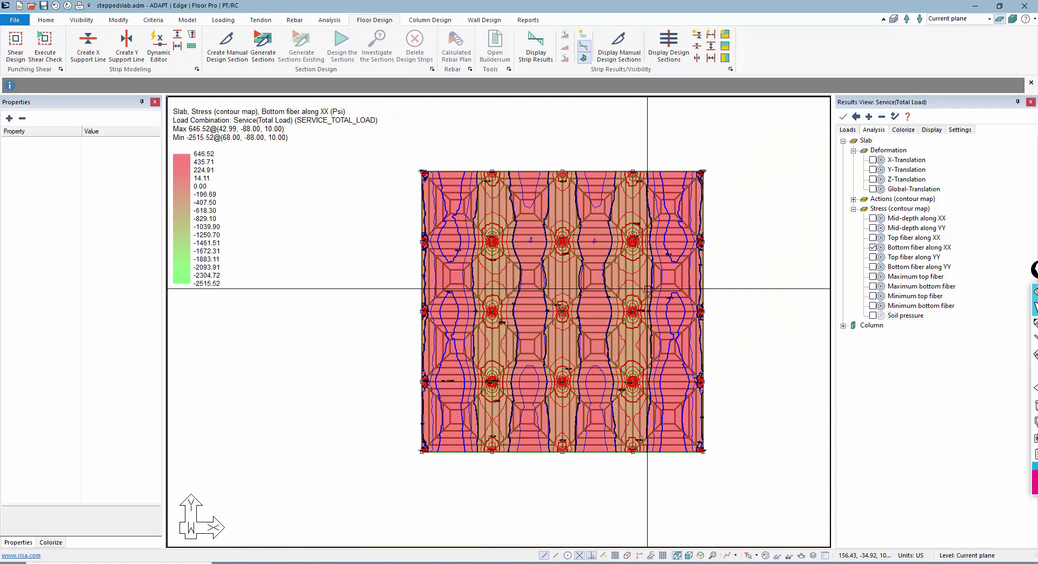